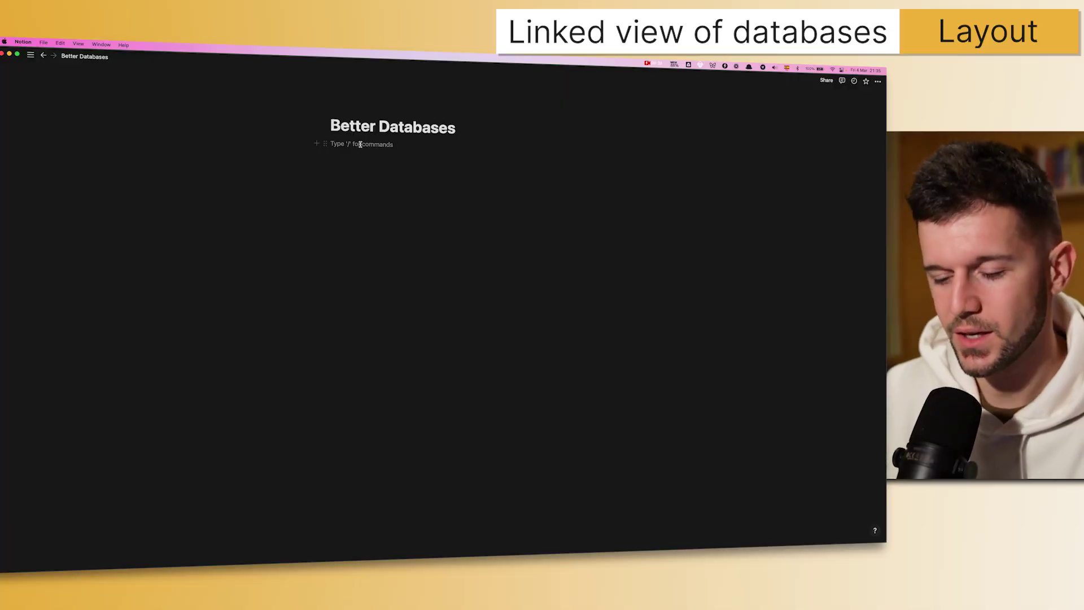
Step: Insert a linked Tasks database view copied from All Open, then add a second view
type("/like")
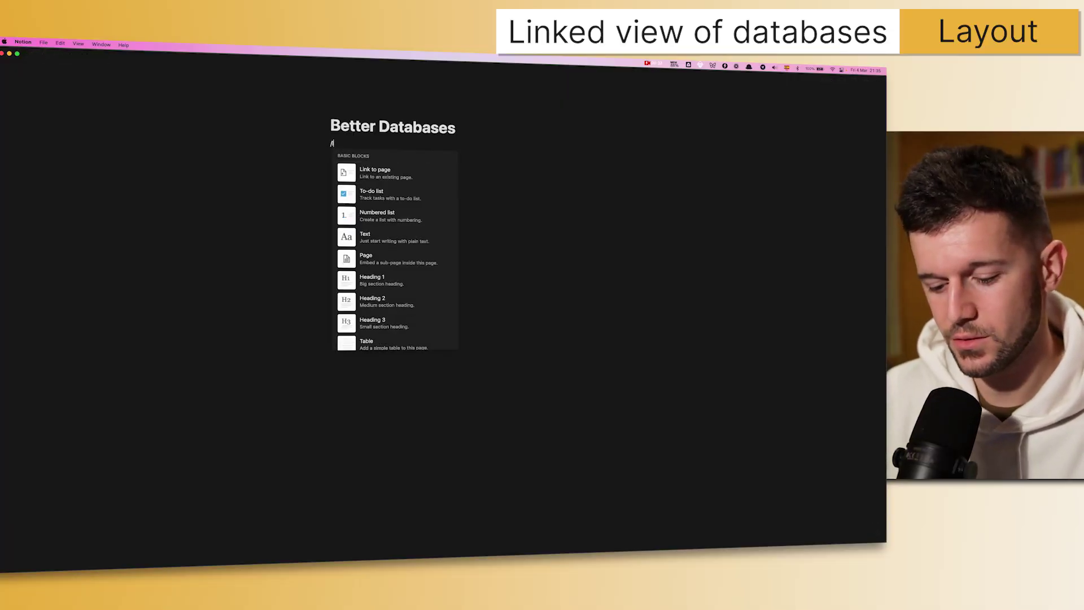
key("BackSpace")
key("BackSpace")
type("nked")
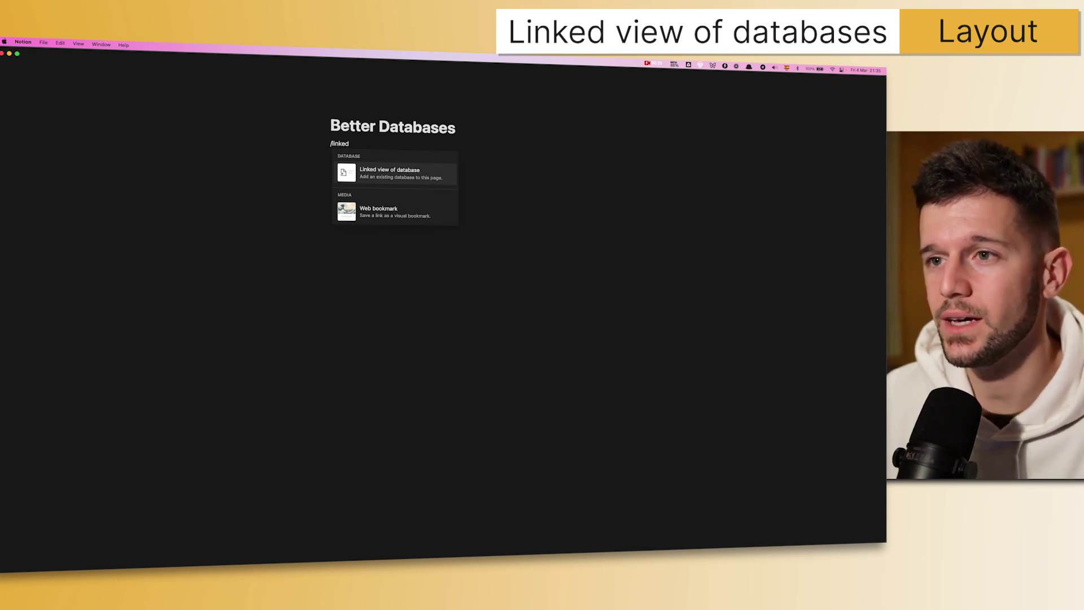
key("Return")
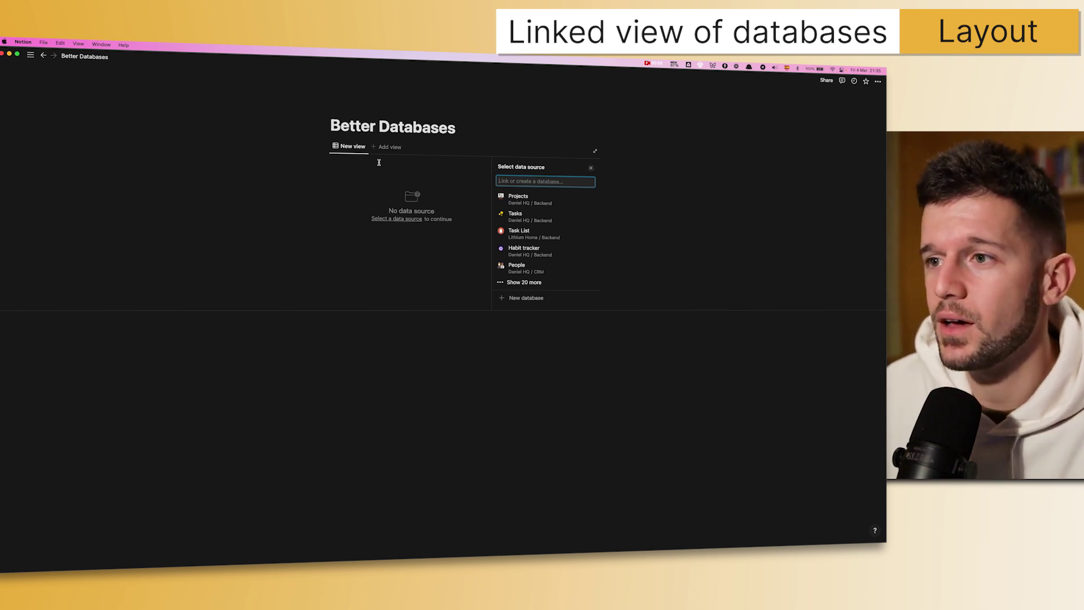
left_click(523, 219)
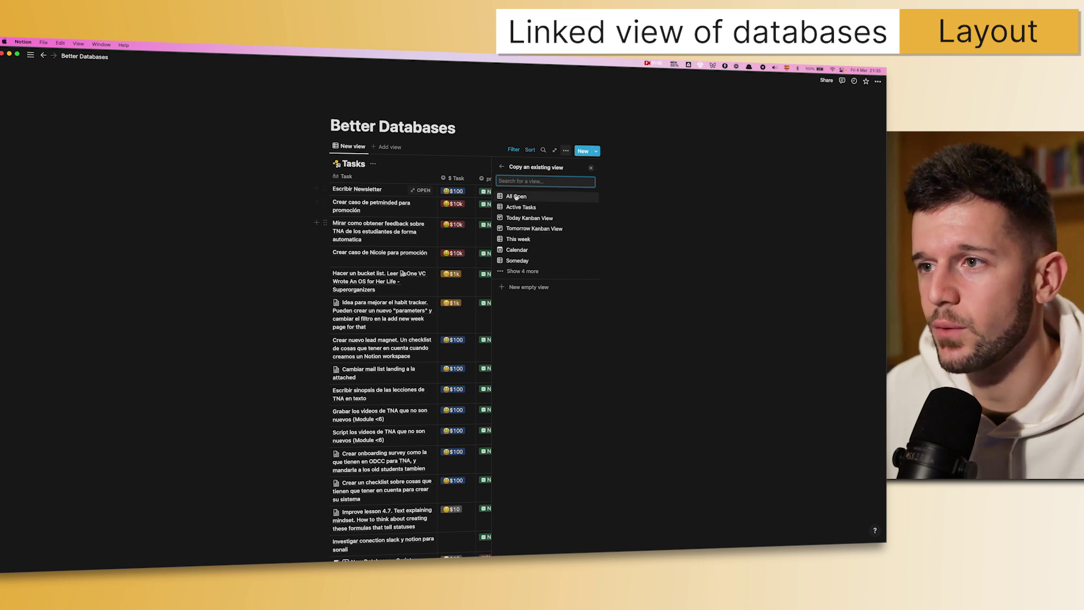
left_click(515, 197)
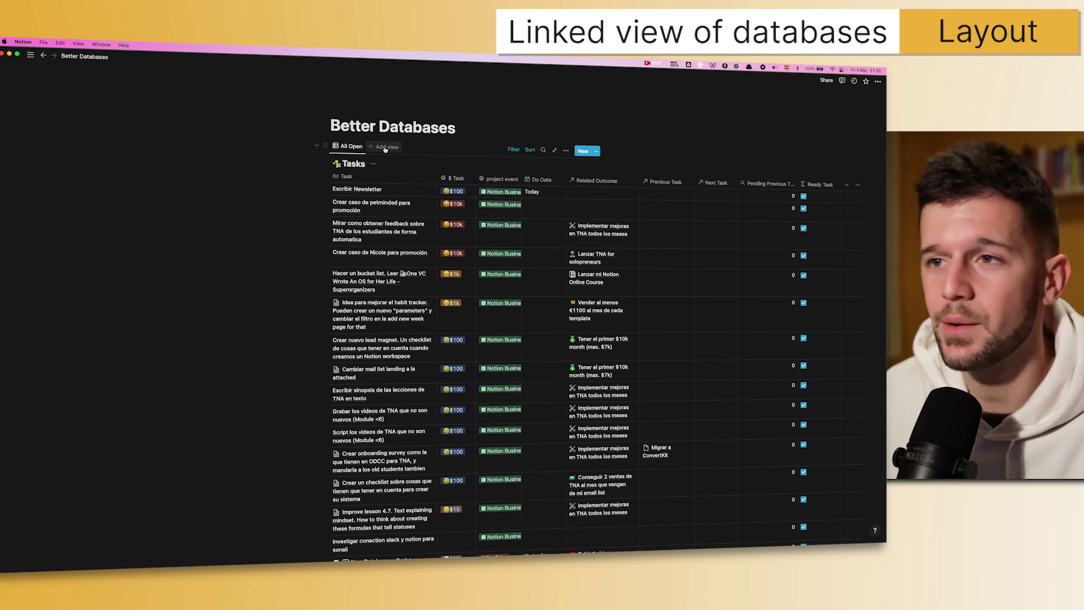
left_click(385, 148)
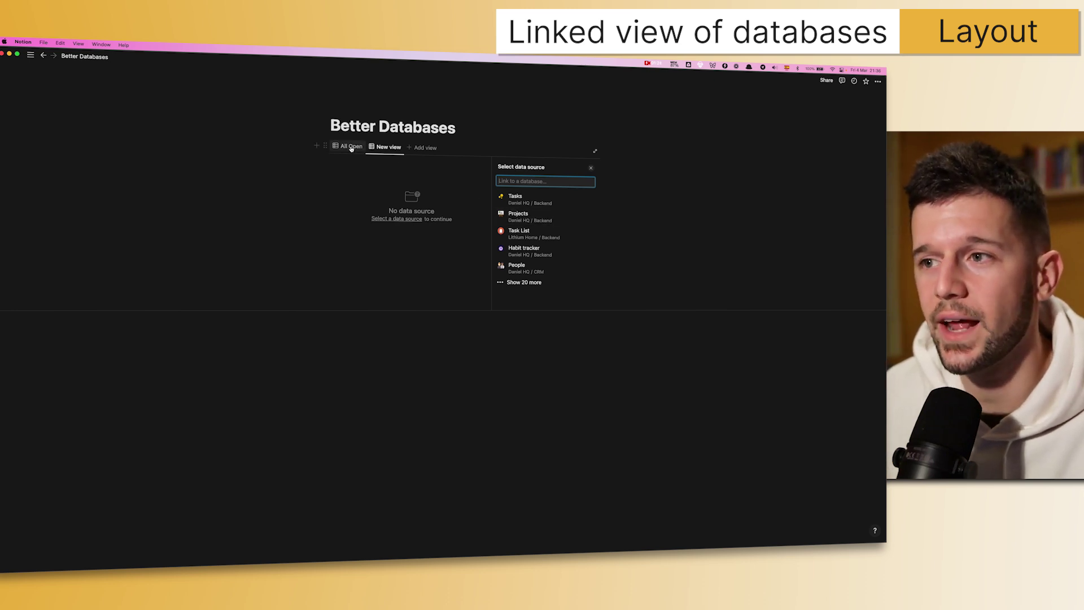
Step: Link the new view to Projects and switch between the All Open and Default view tabs
left_click(518, 216)
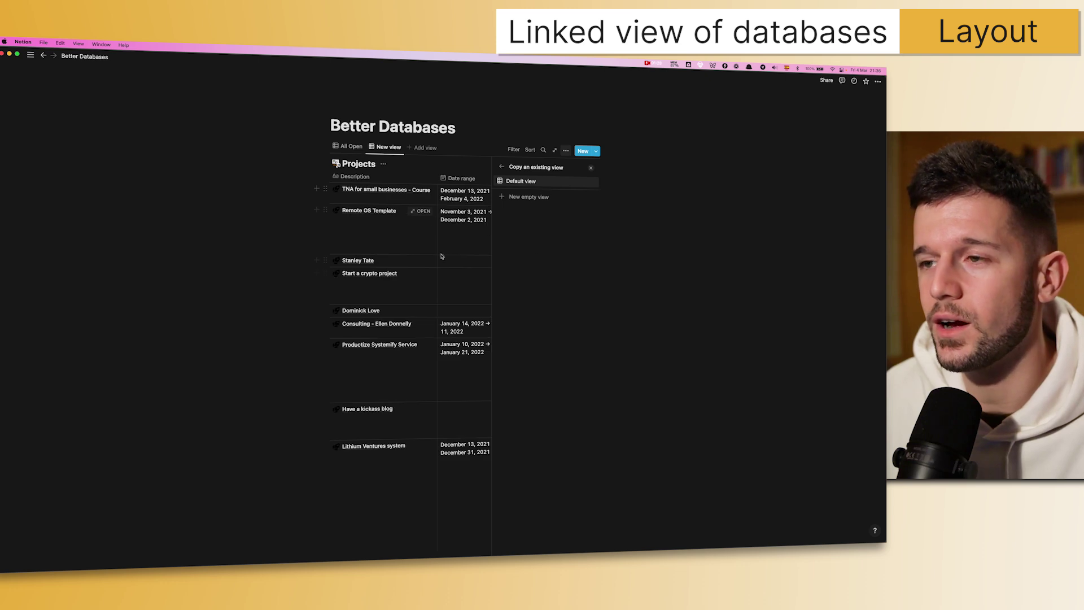
left_click(589, 169)
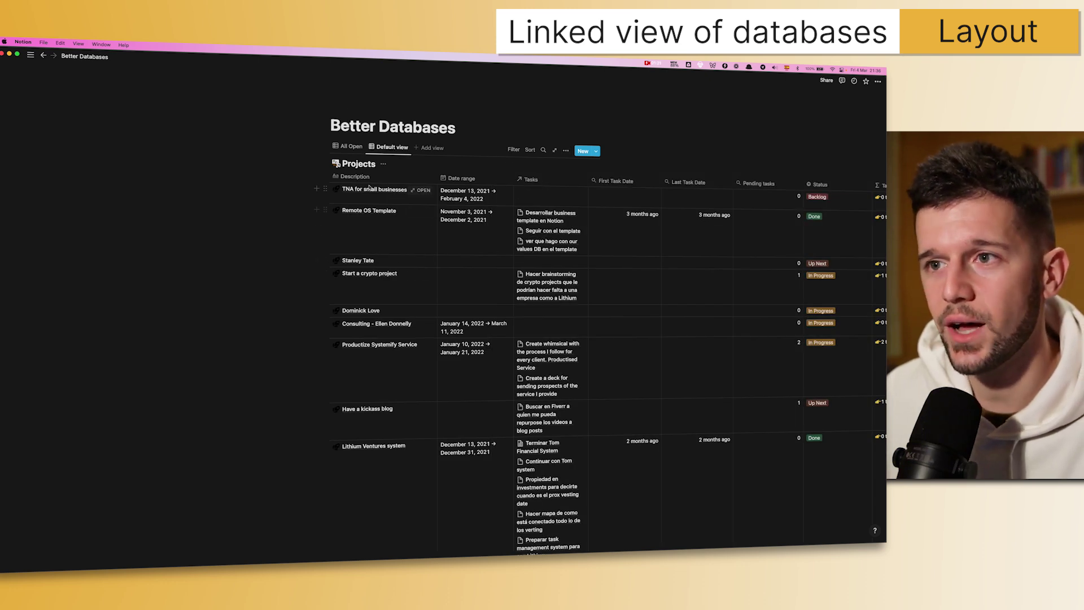
left_click(349, 146)
left_click(390, 147)
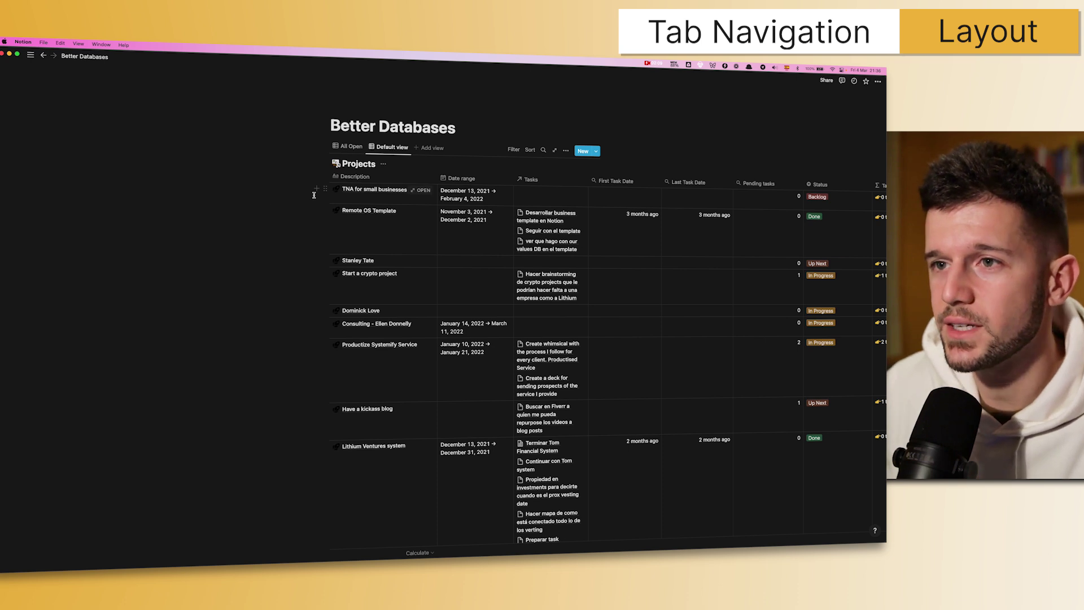
key("super+bracketleft")
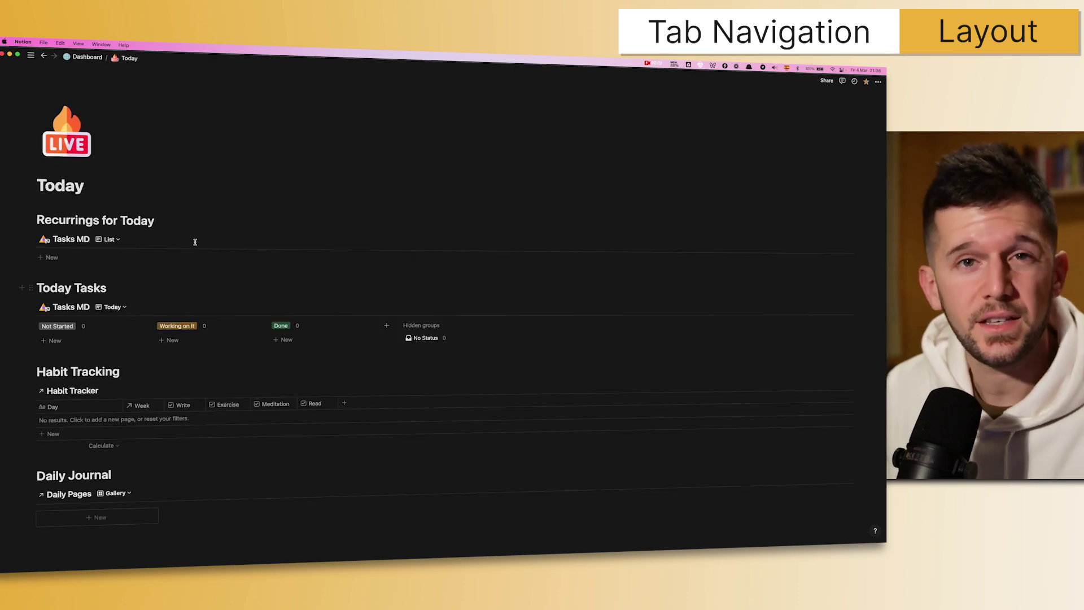
left_click(109, 240)
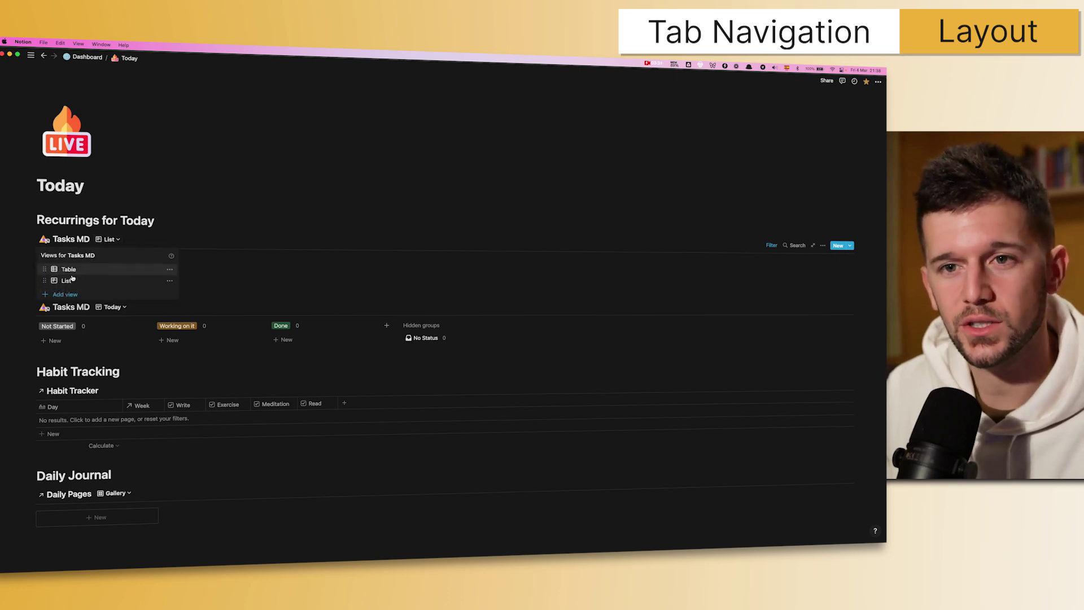
key("super+bracketleft")
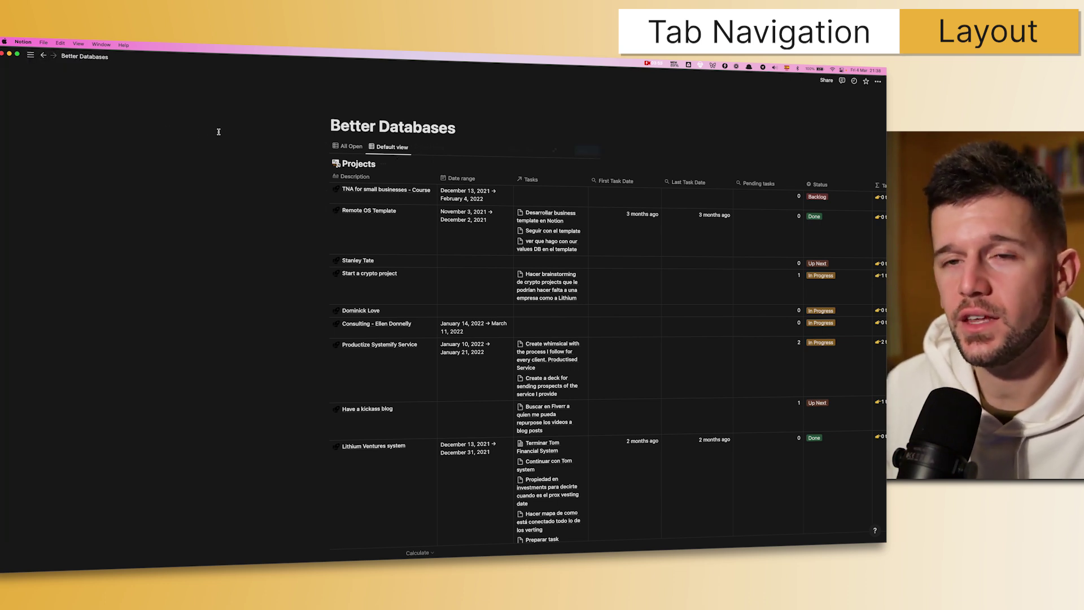
Step: Open the Focus page and expand its TNA & Systemify.co section
mouse_move(48, 66)
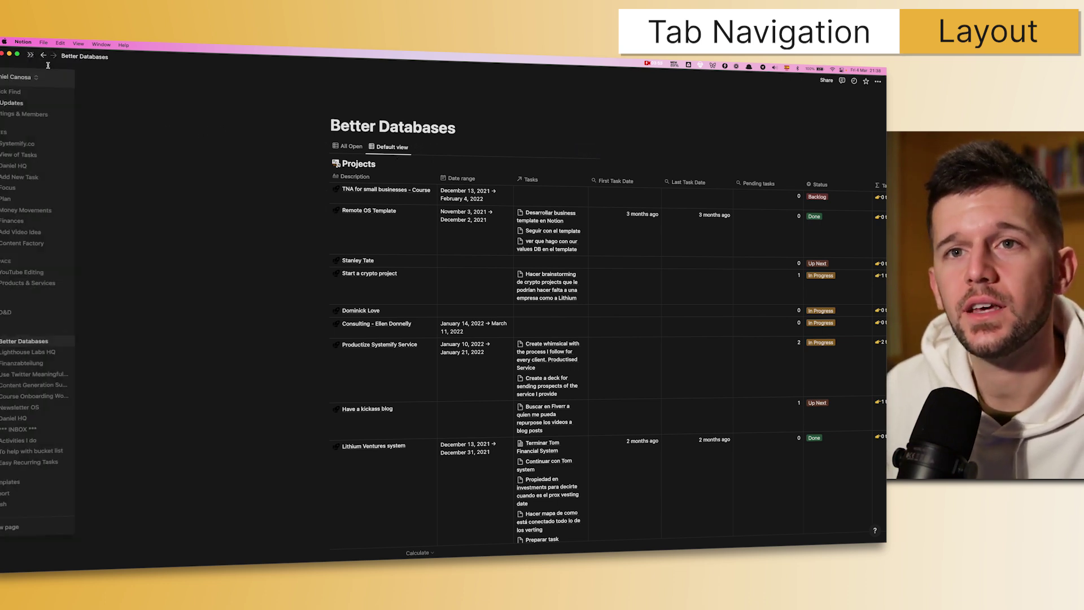
left_click(28, 188)
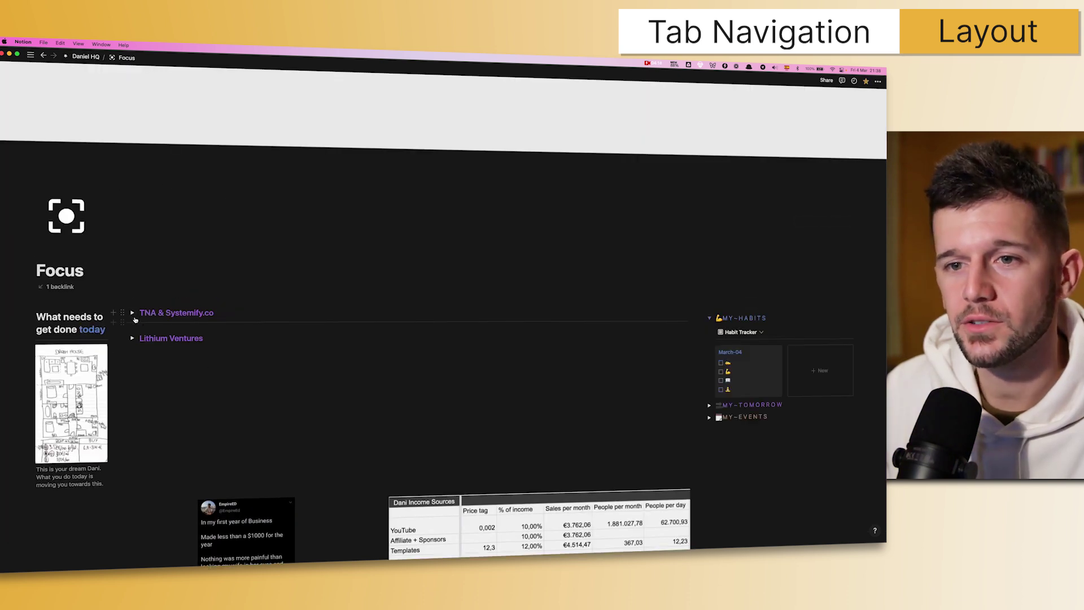
left_click(133, 315)
Step: Toggle the MY~PROJECTS list open and closed, then close page history without restoring
scroll(136, 319, "down", 3)
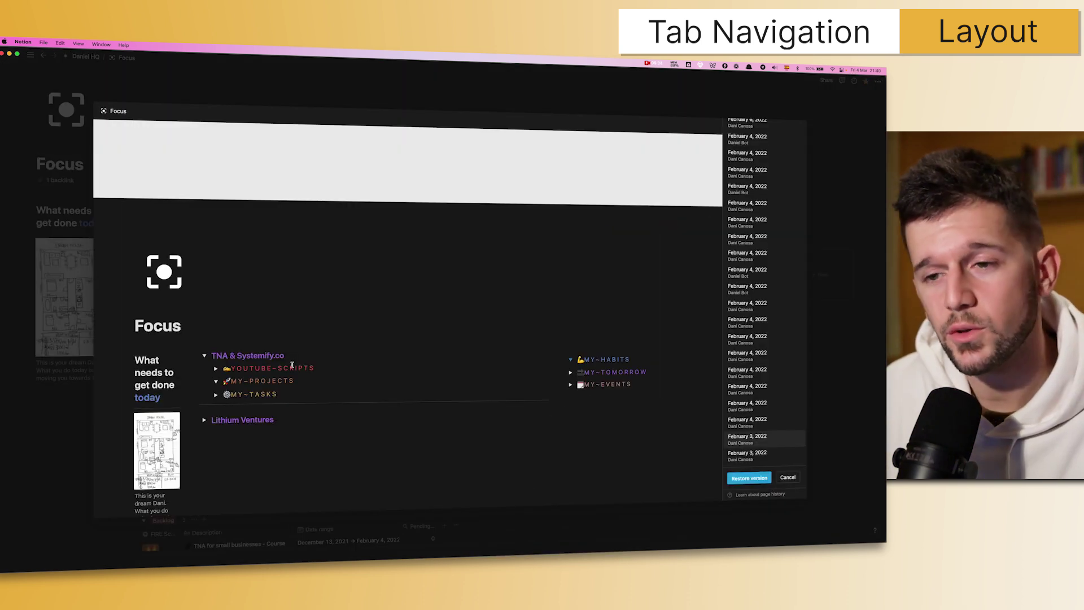
left_click(217, 381)
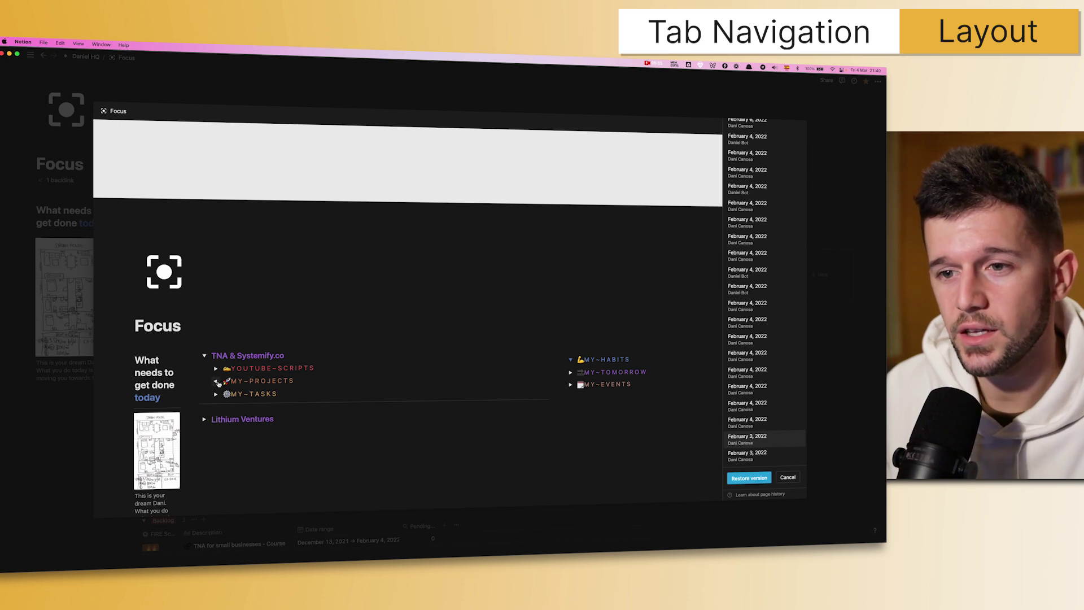
left_click(215, 382)
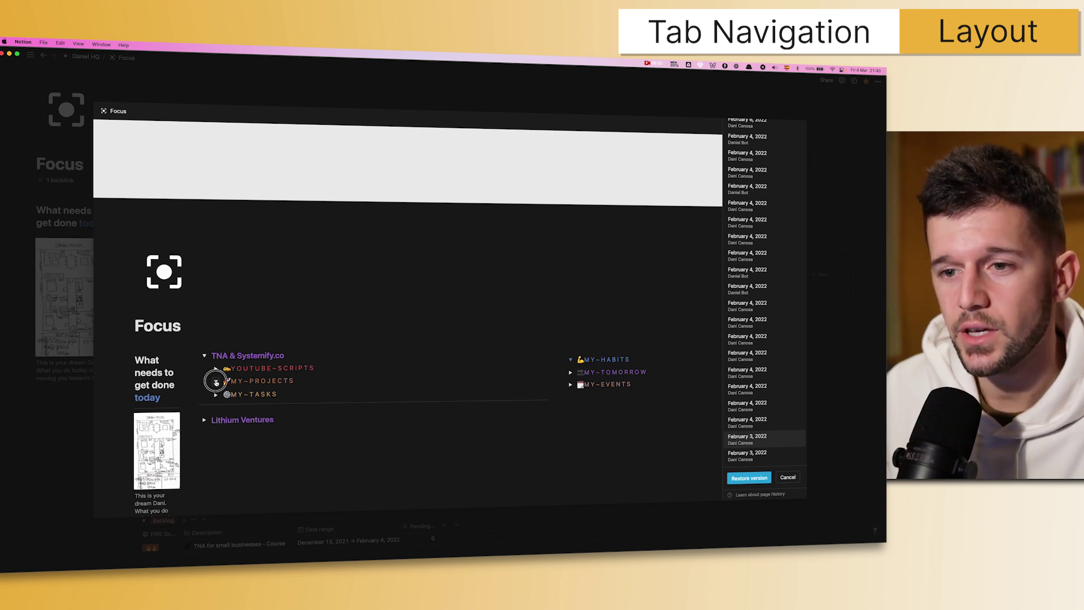
left_click_drag(243, 371, 288, 378)
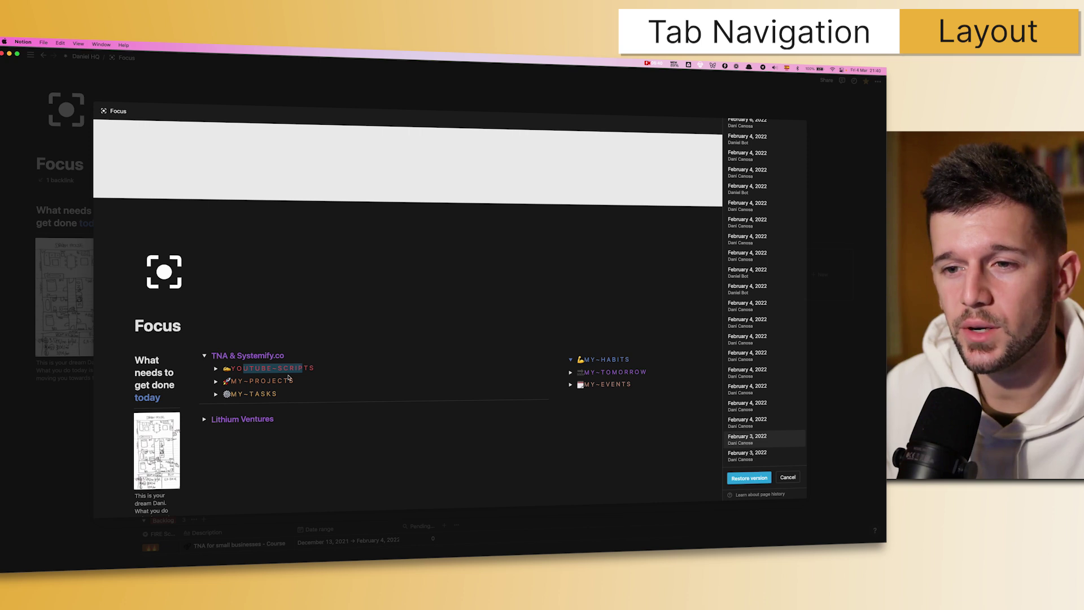
left_click(269, 375)
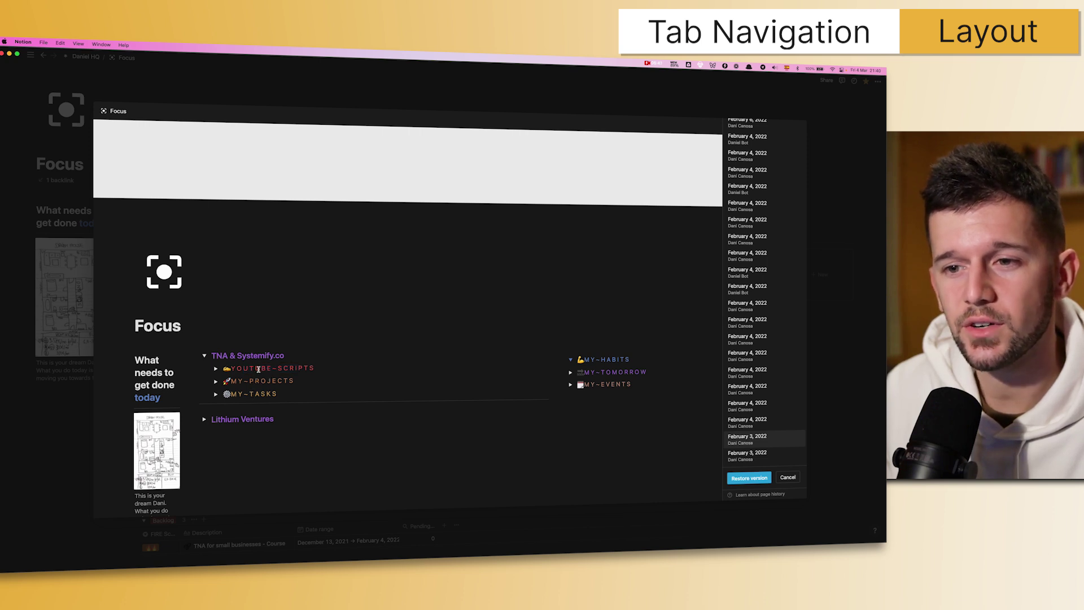
left_click(217, 381)
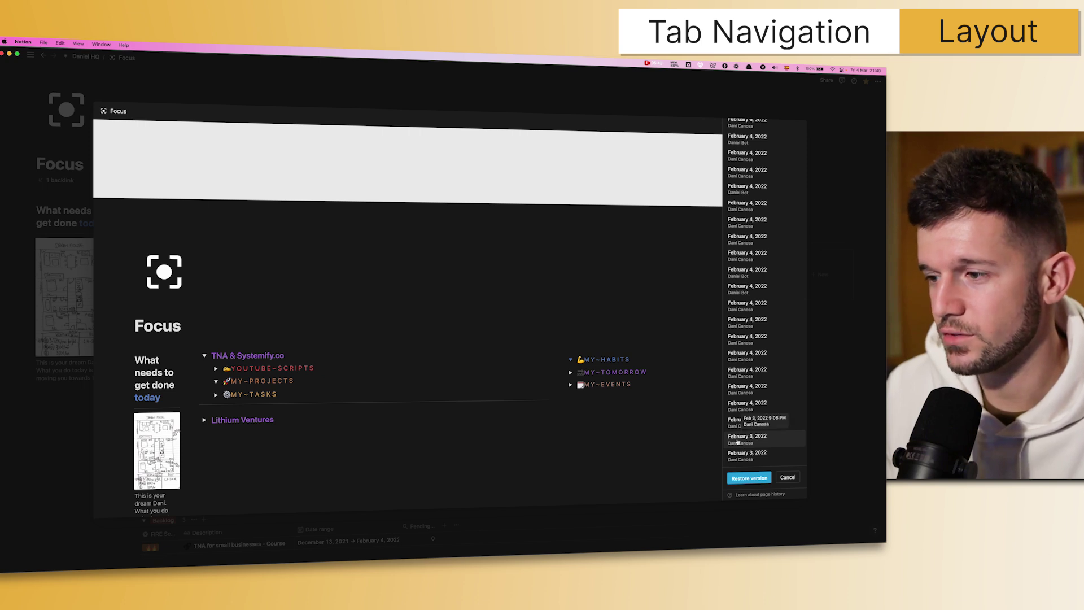
left_click(217, 381)
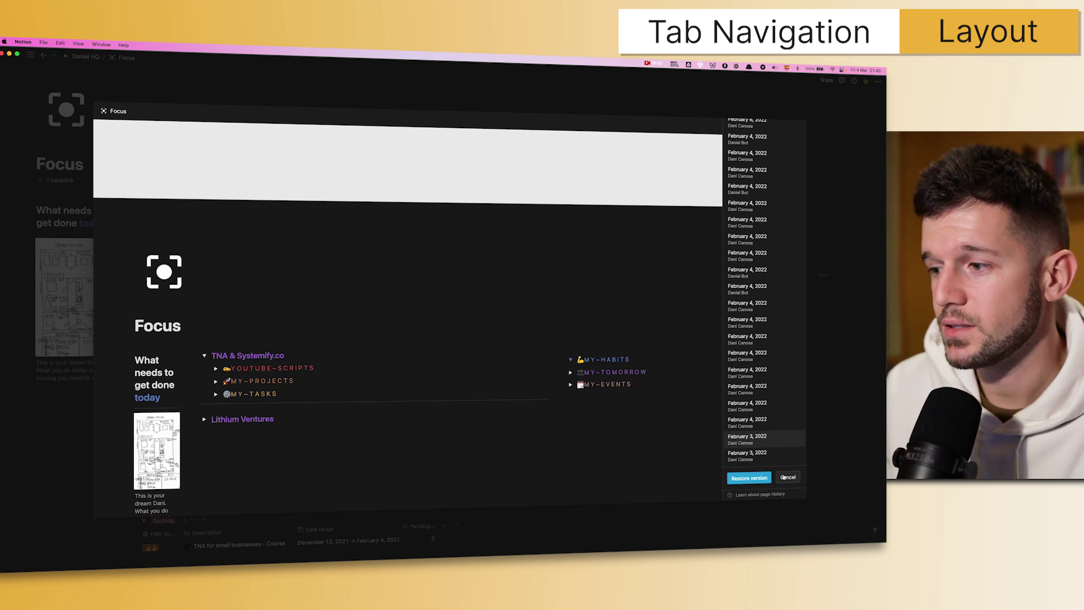
left_click(788, 477)
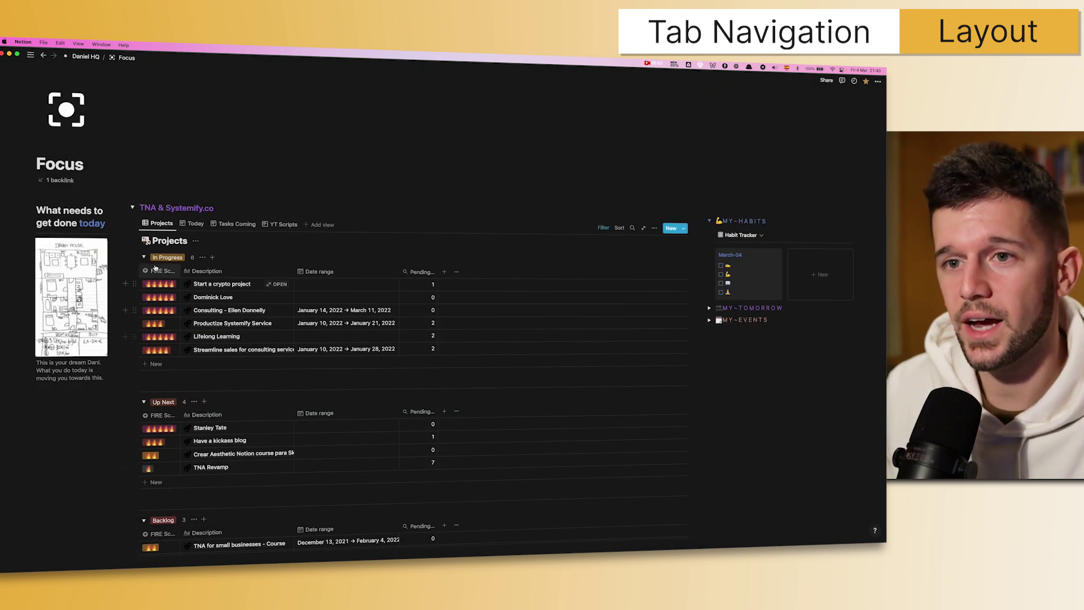
left_click(133, 208)
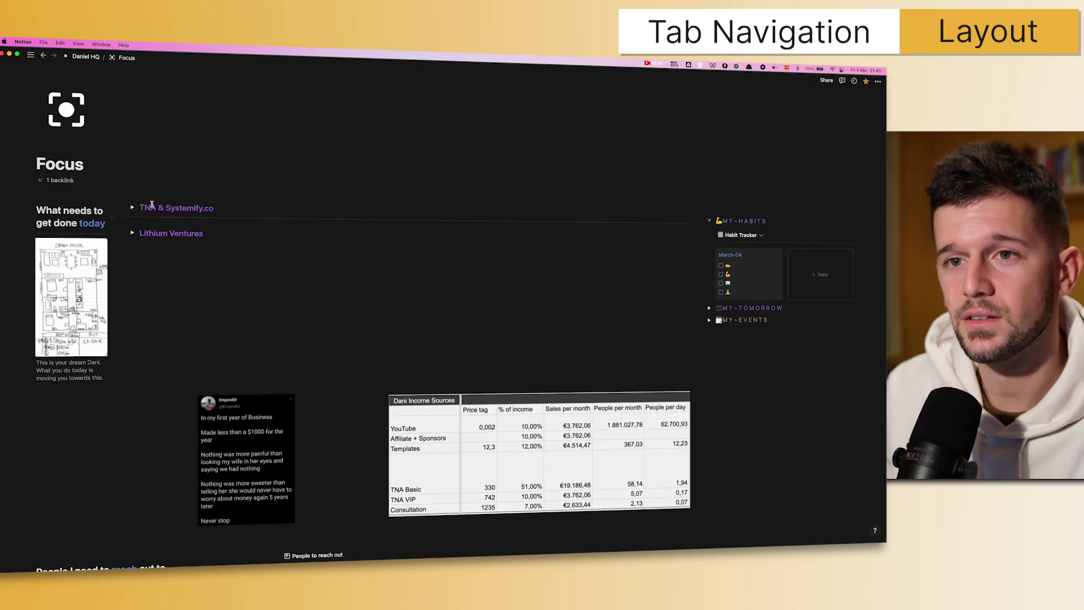
left_click(134, 207)
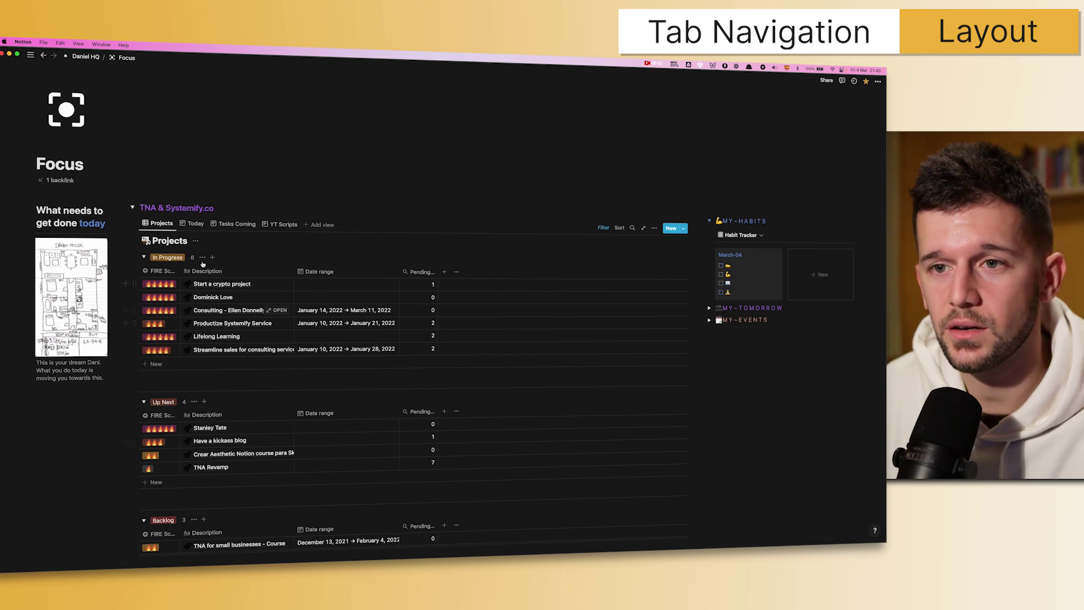
left_click(192, 225)
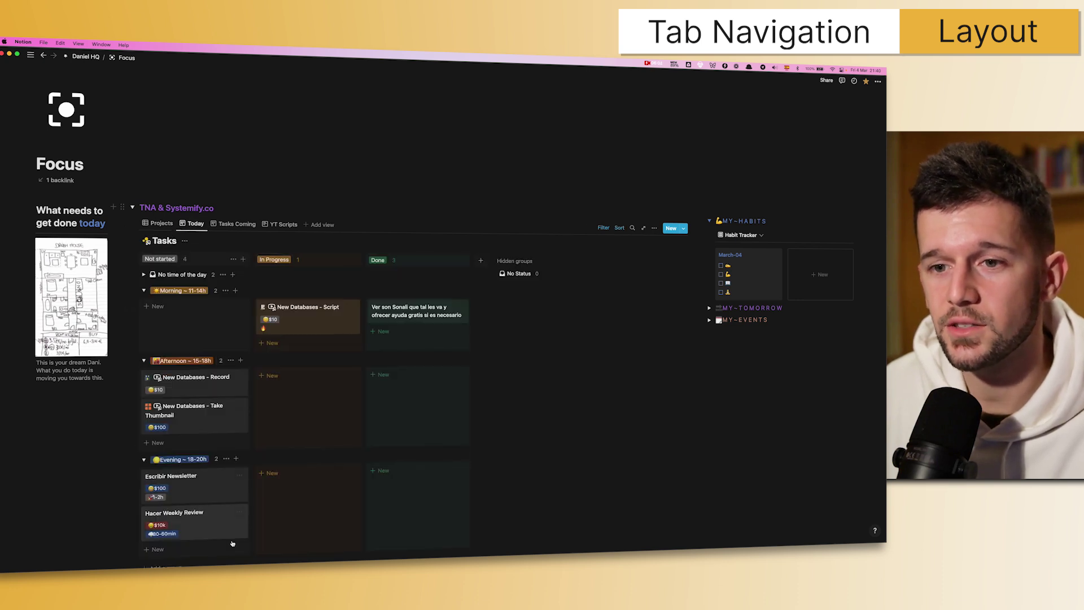
left_click(280, 225)
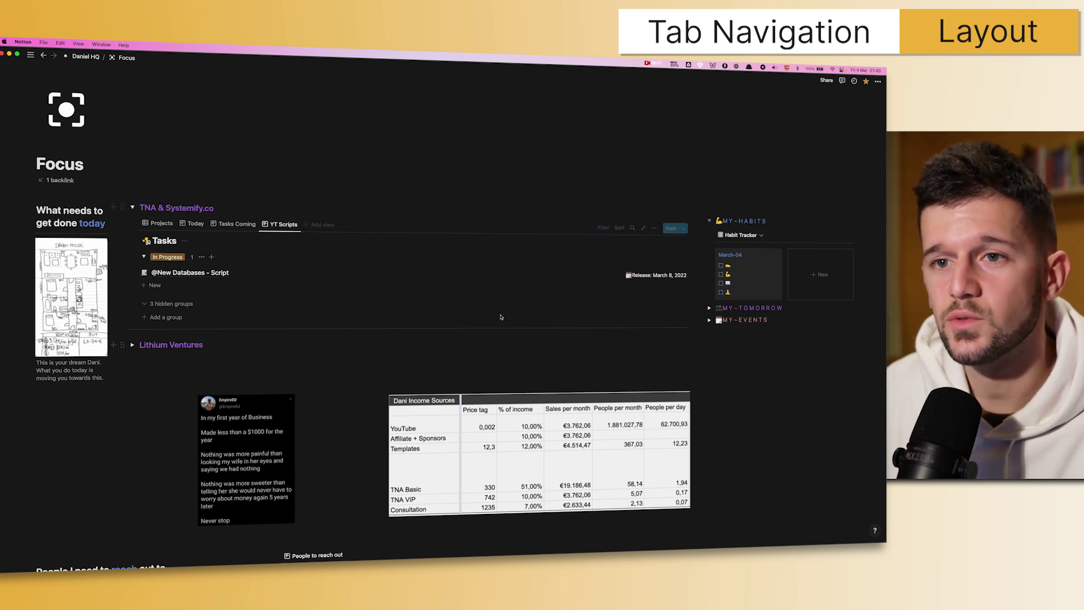
left_click(159, 223)
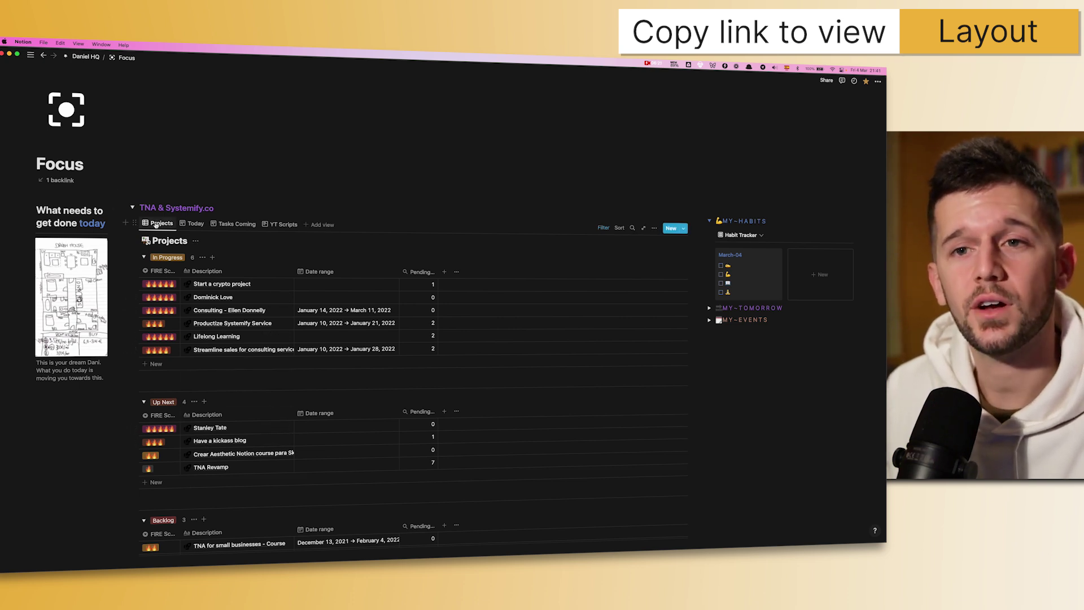
Step: Copy a link to the Projects view from its view options
left_click(134, 223)
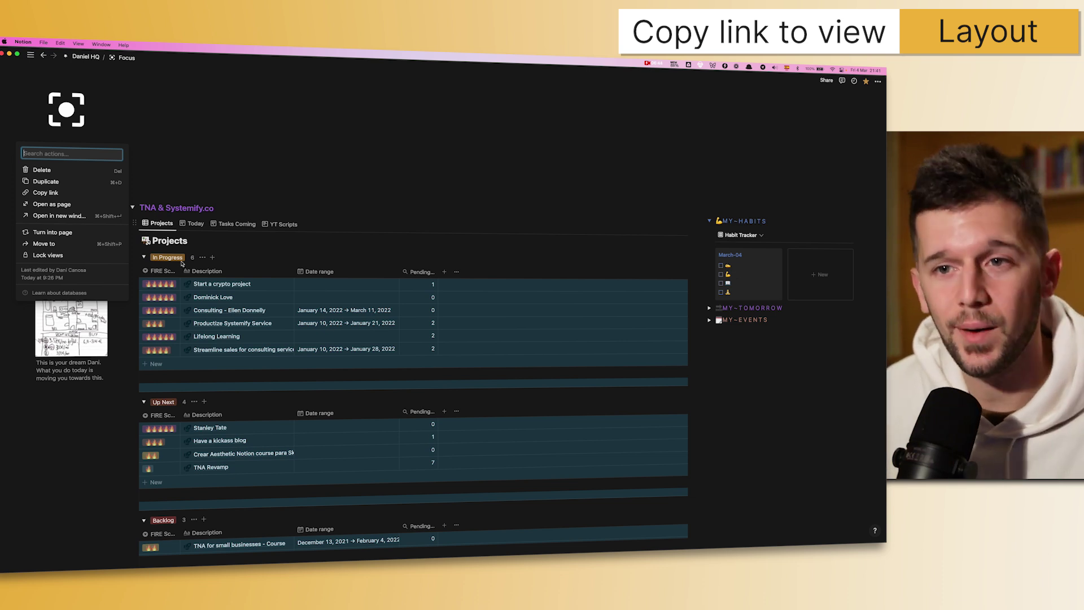
left_click(169, 232)
left_click(161, 224)
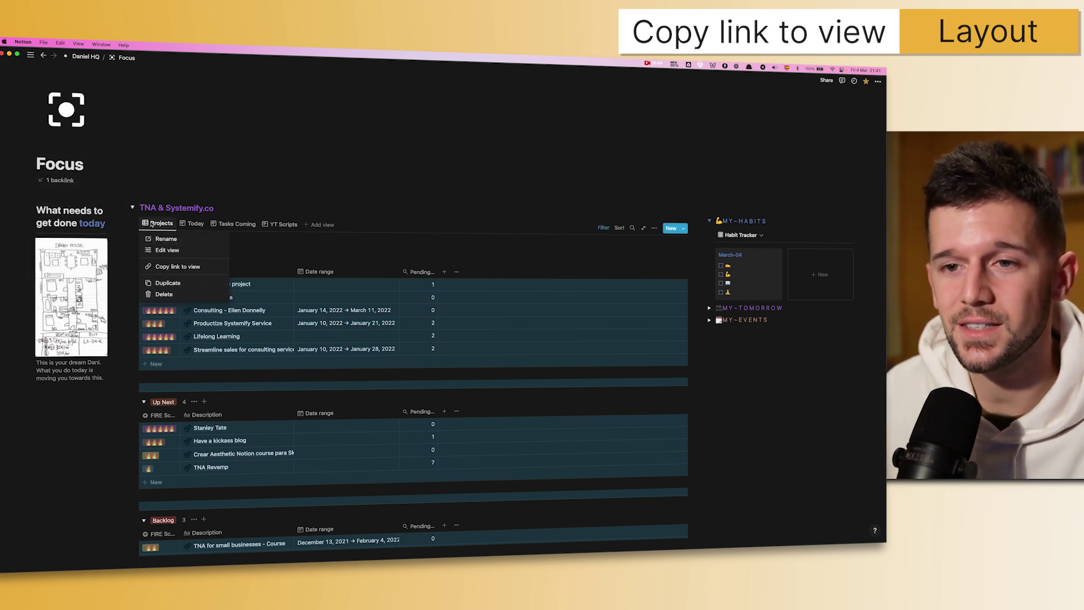
left_click(178, 269)
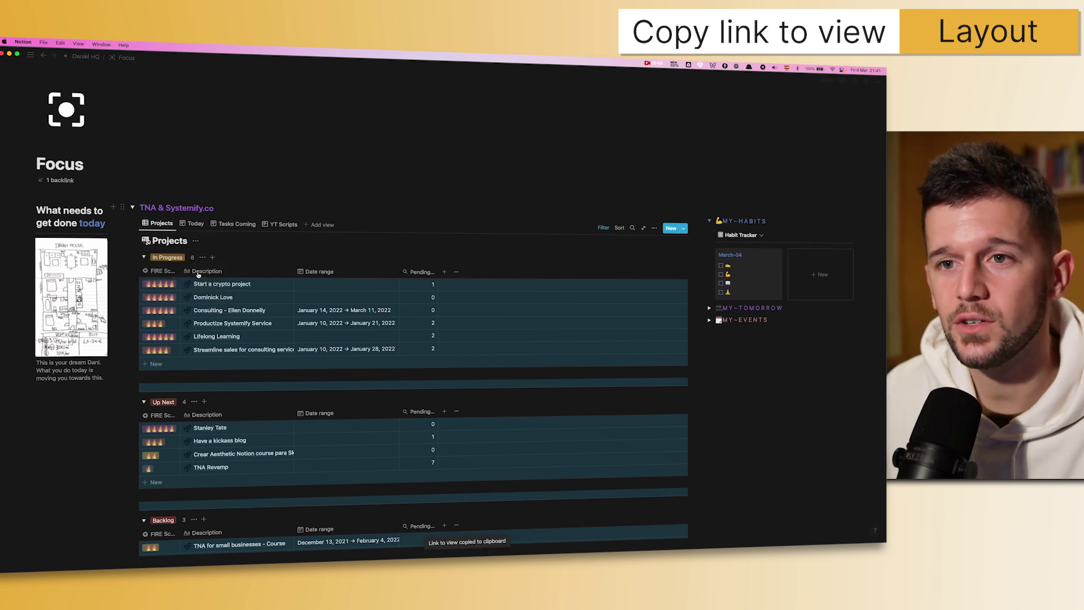
Step: On Daniel HQ, paste the view link into a new block and make it a linked database
left_click(86, 56)
scroll(127, 449, "down", 3)
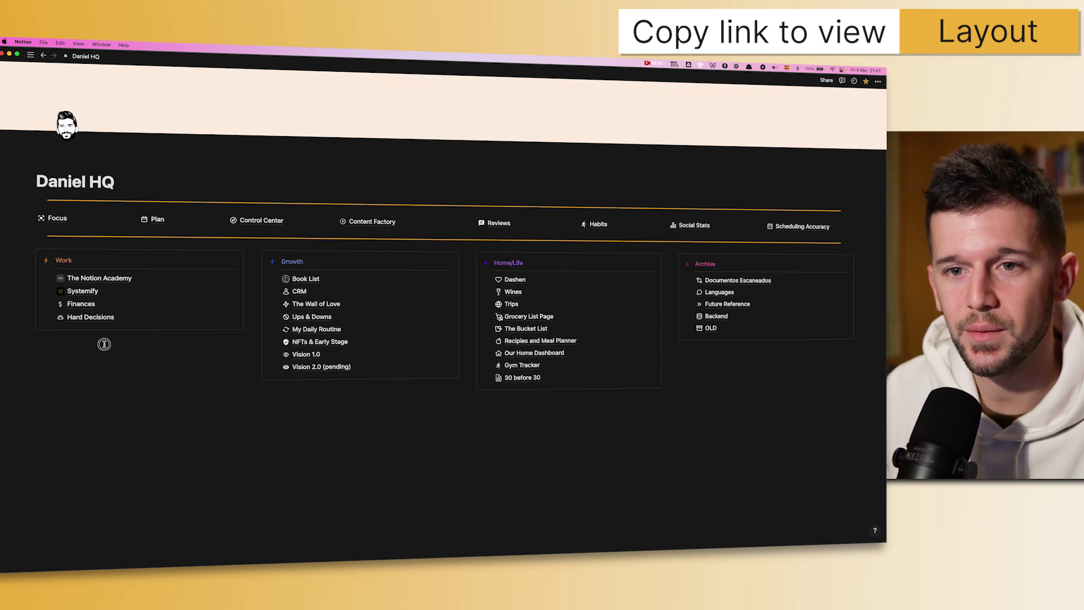
left_click(91, 420)
key("super+v")
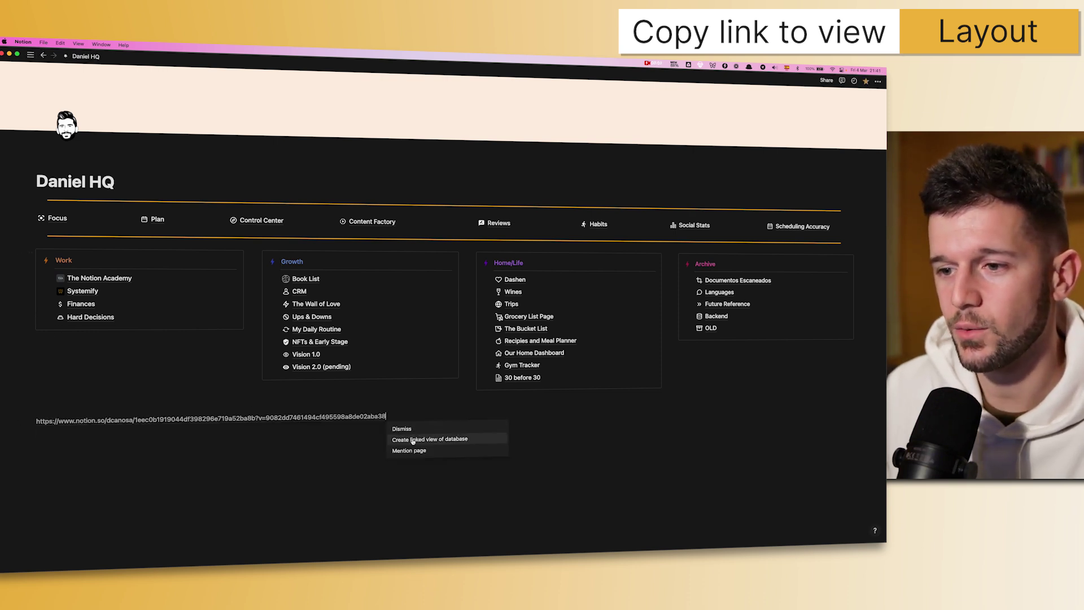
left_click(452, 439)
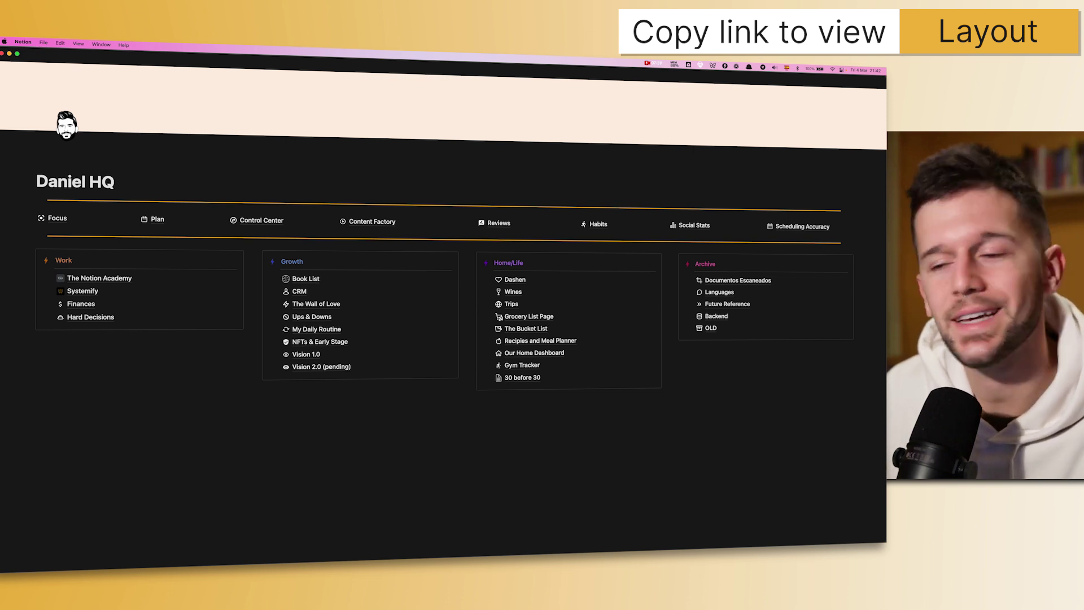
left_click(723, 315)
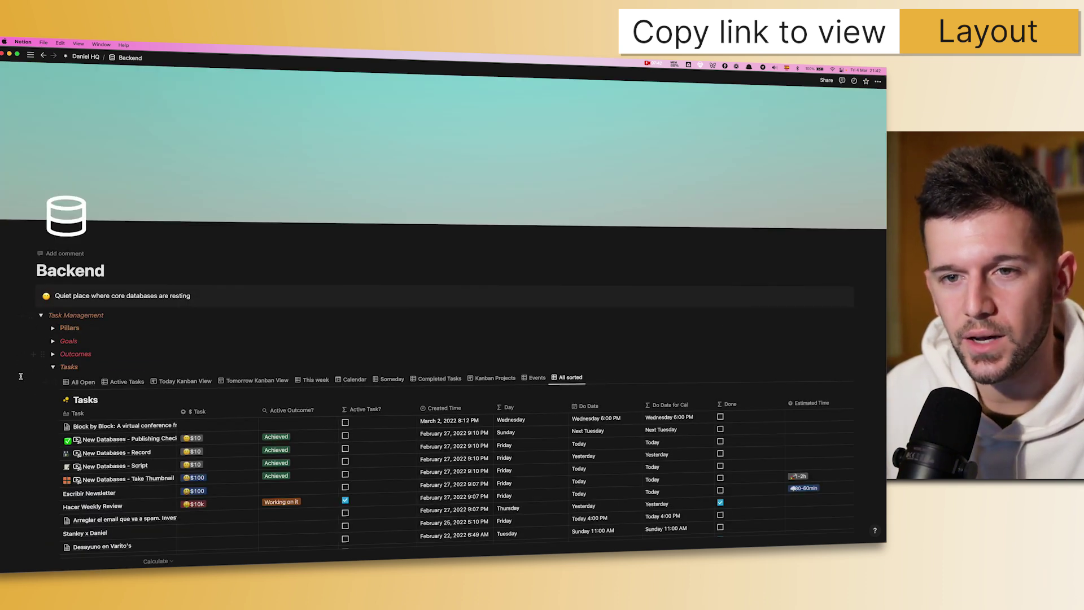
scroll(103, 416, "down", 1)
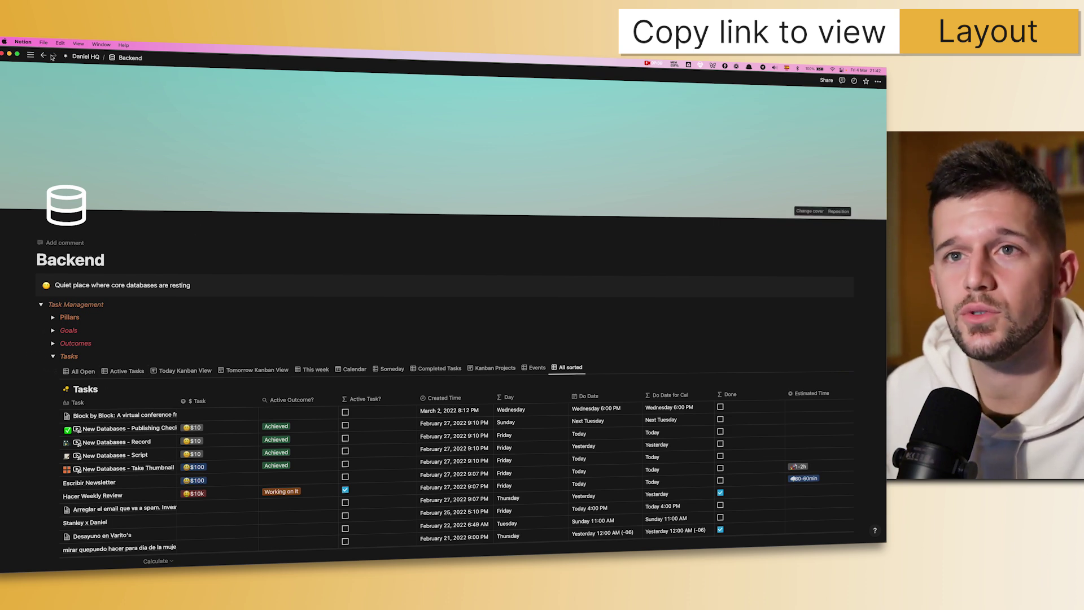
left_click(85, 56)
scroll(110, 480, "down", 3)
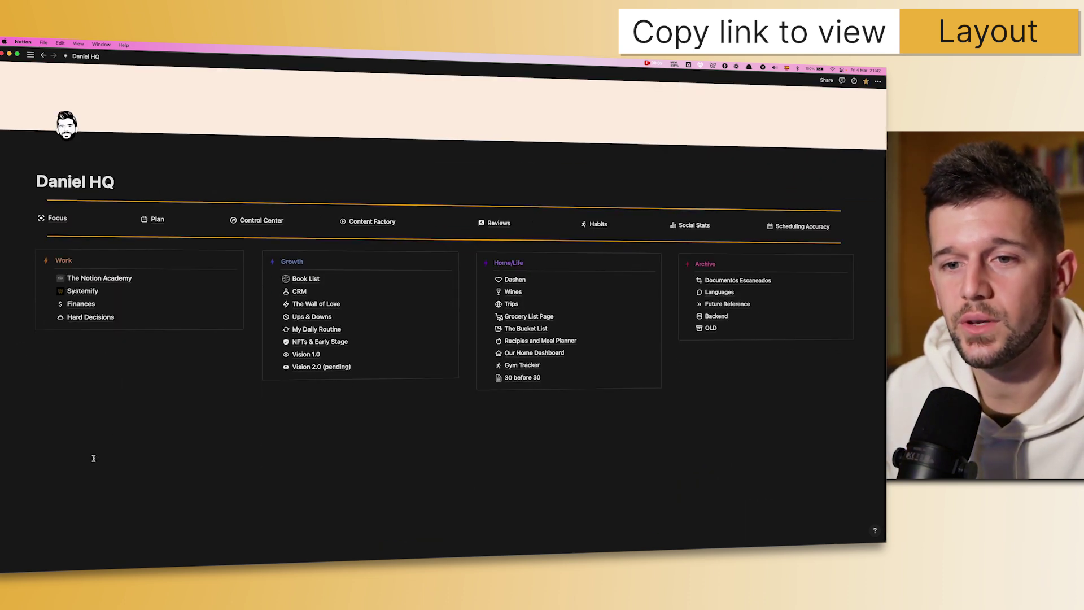
Step: Add a /view block on Daniel HQ linked to Tasks, copying its Calendar view
left_click(41, 314)
type("view")
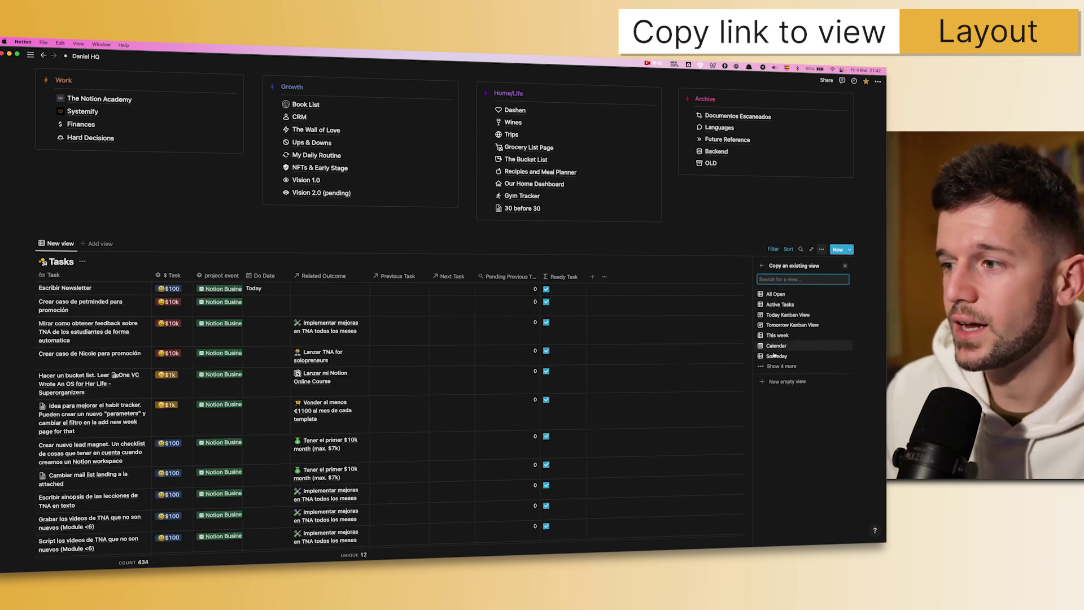
left_click(774, 368)
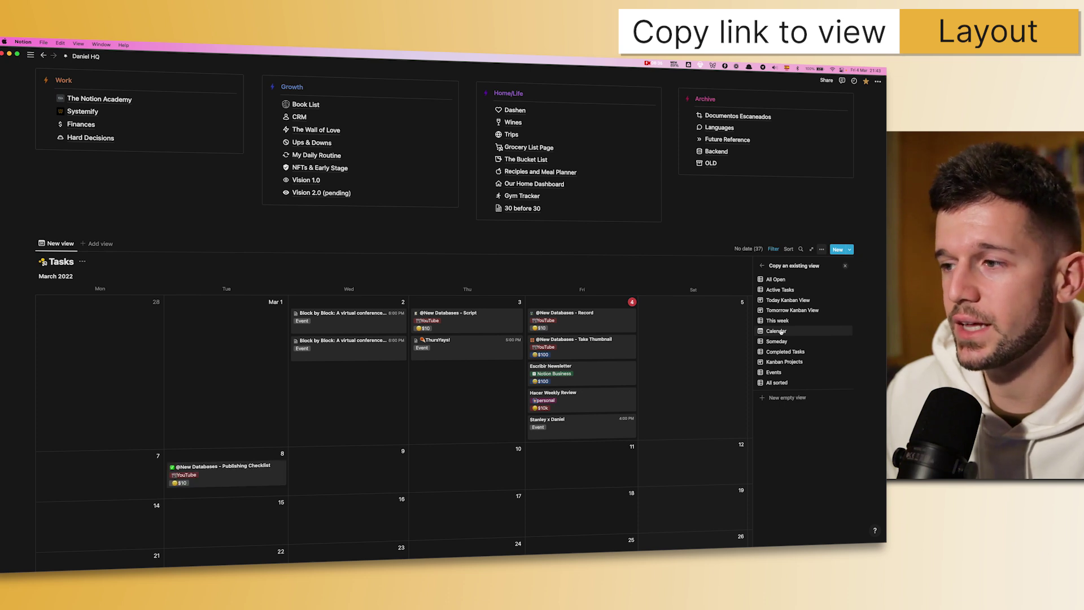
left_click(780, 332)
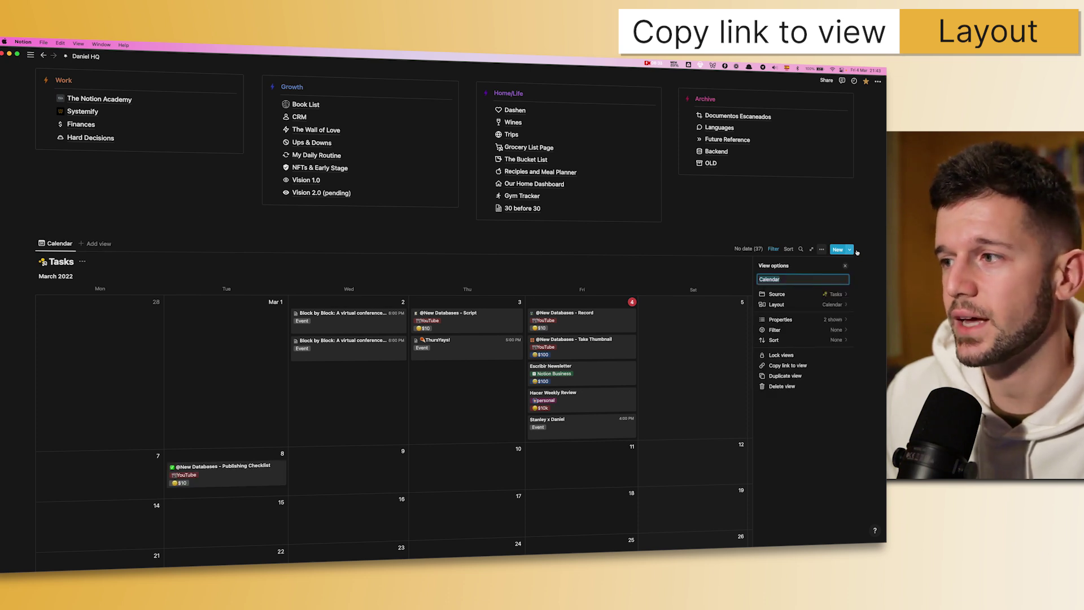
left_click(314, 329)
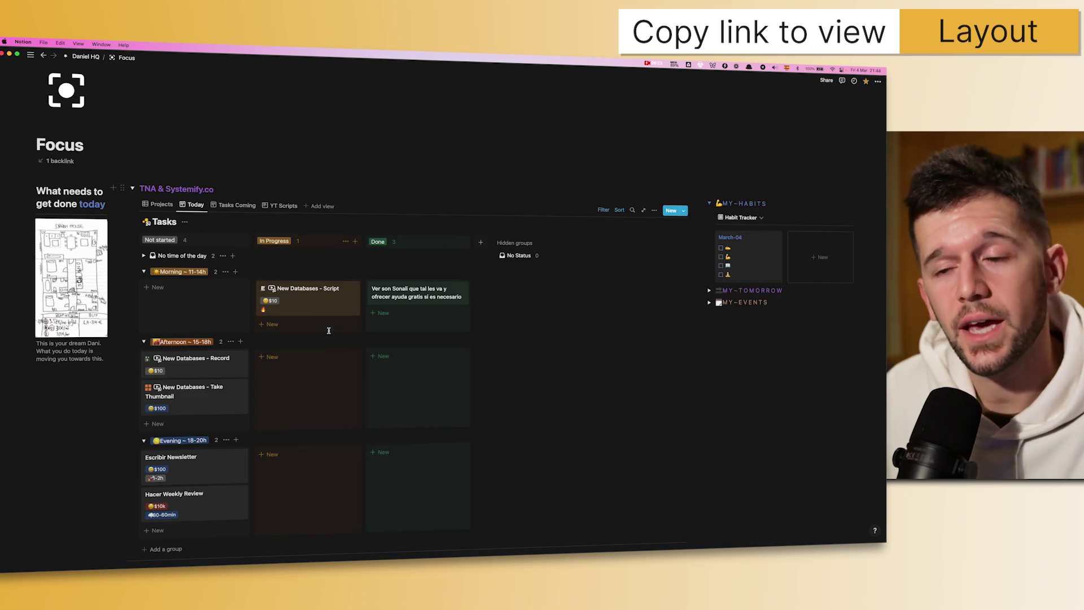
Step: Copy a link to the Today board view from its options menu
left_click(193, 206)
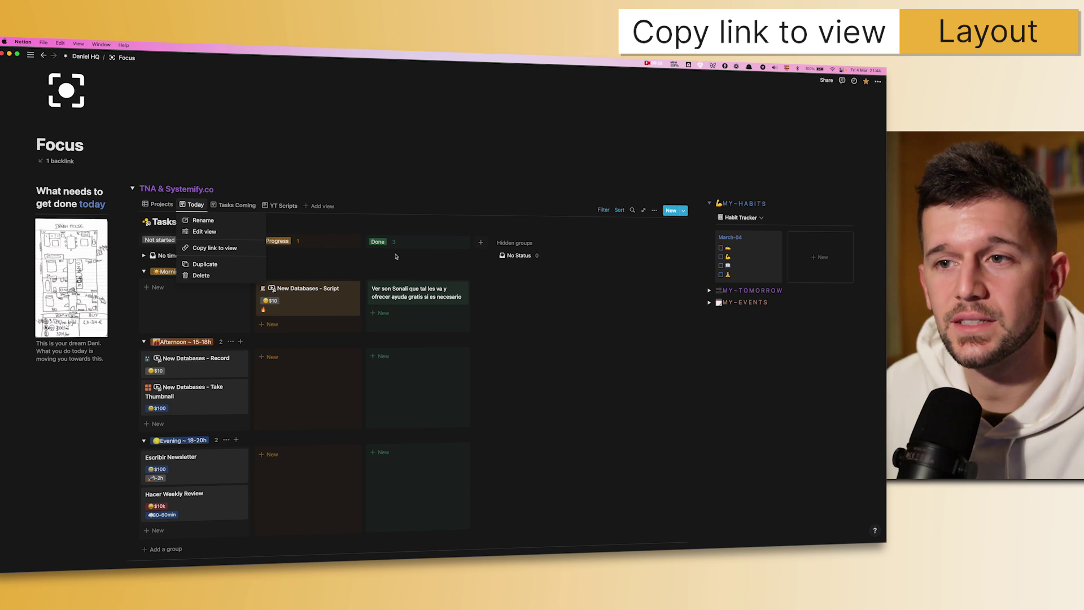
left_click(375, 261)
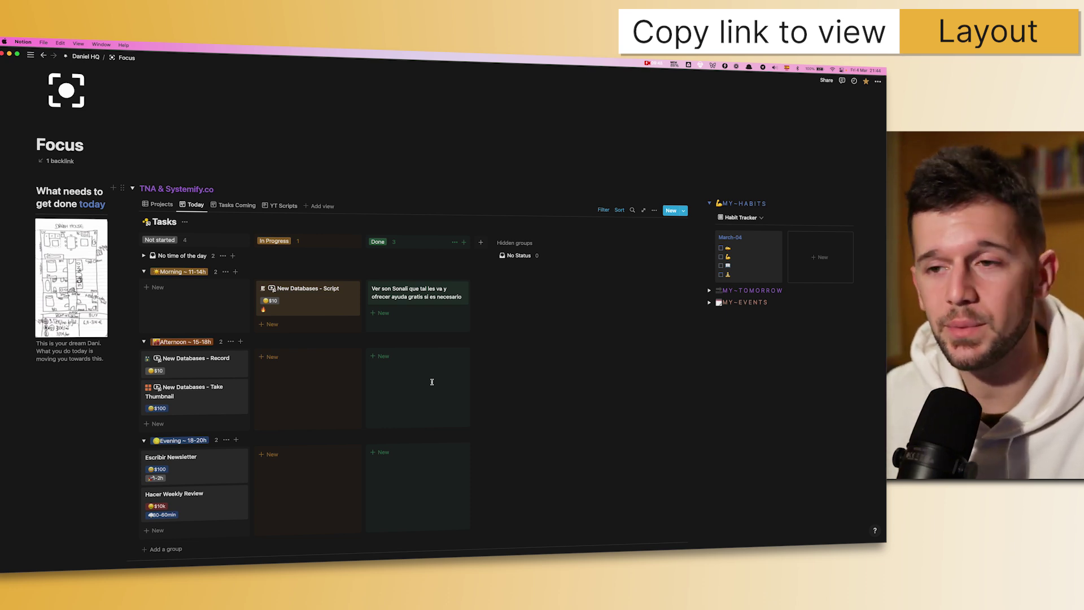
left_click(195, 204)
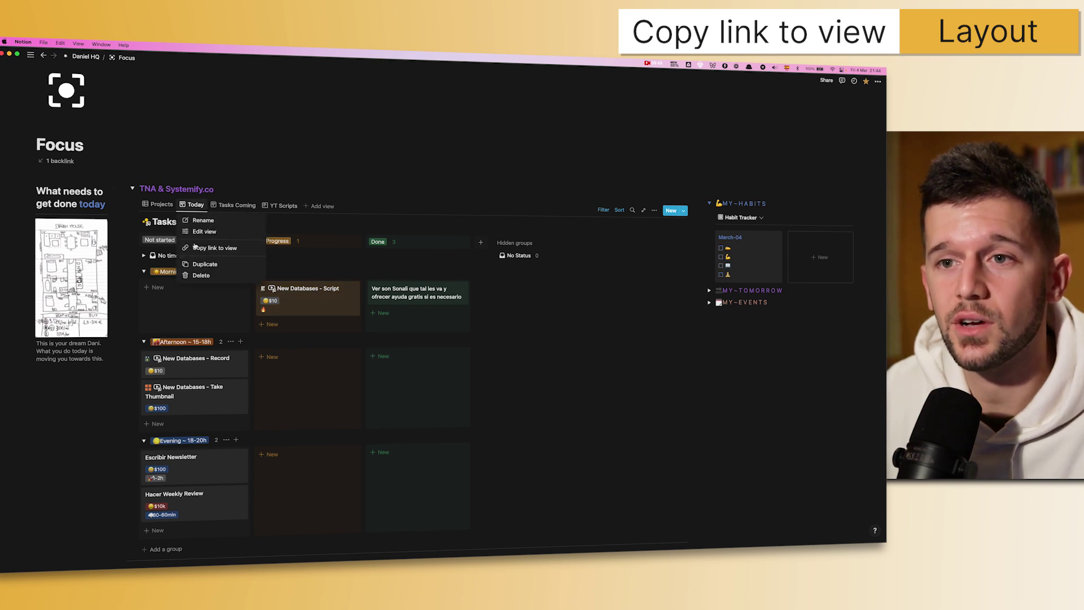
left_click(195, 248)
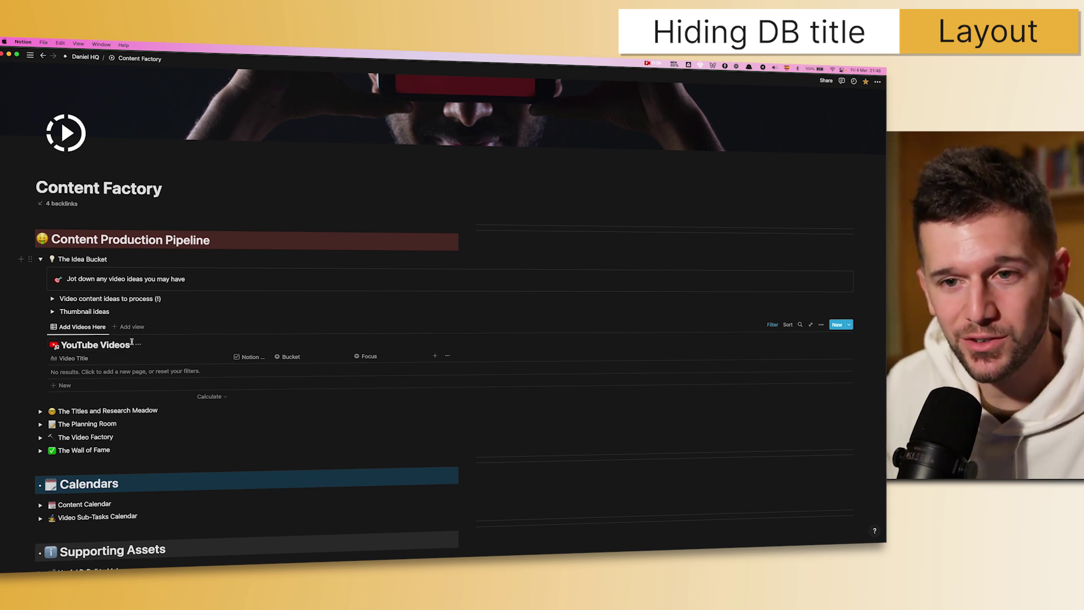
Step: Hide the YouTube Videos database title via its ••• menu
left_click(88, 345)
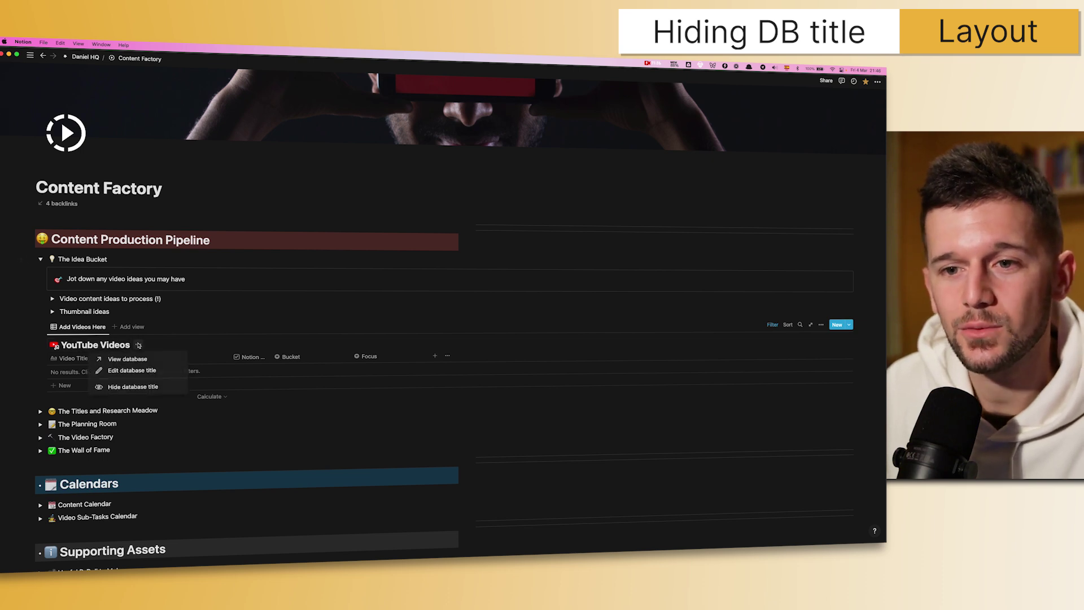
left_click(119, 388)
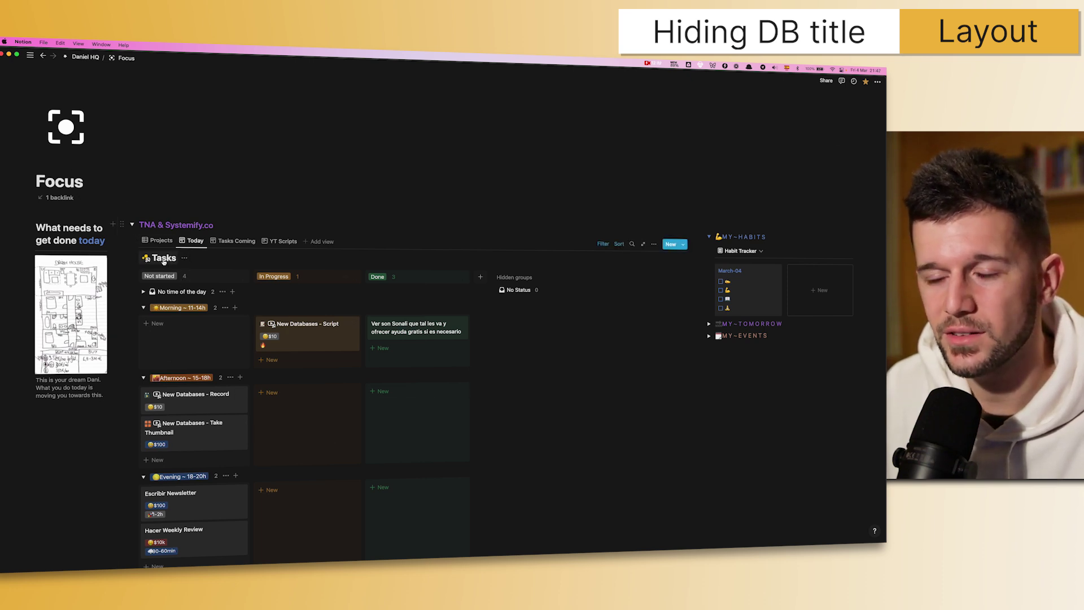
Step: Hide the database titles on the Tasks board and the Projects view
left_click(184, 258)
left_click(178, 299)
left_click(161, 241)
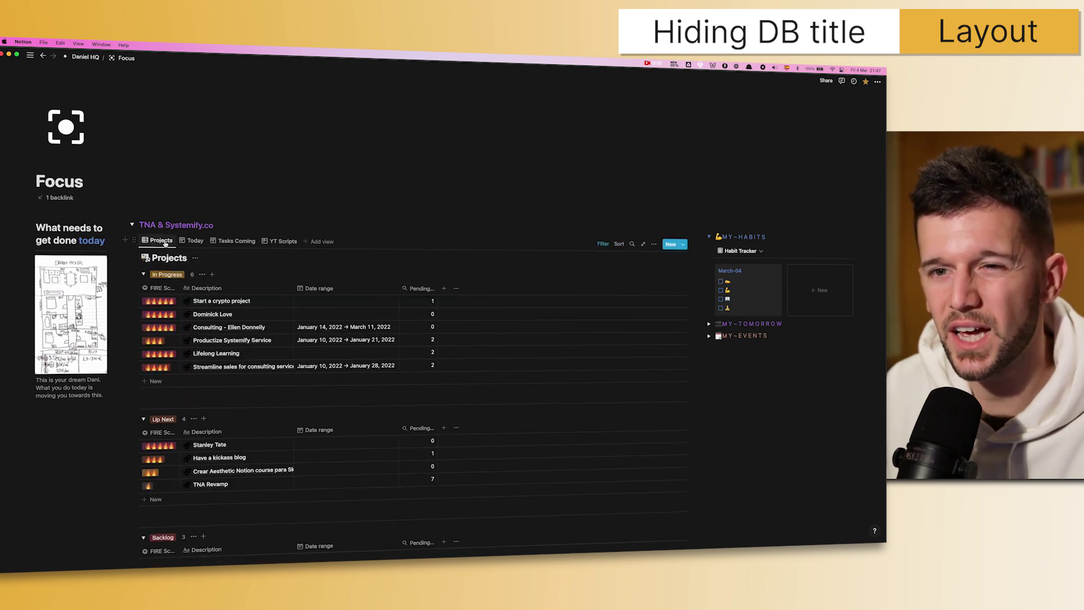
left_click(194, 257)
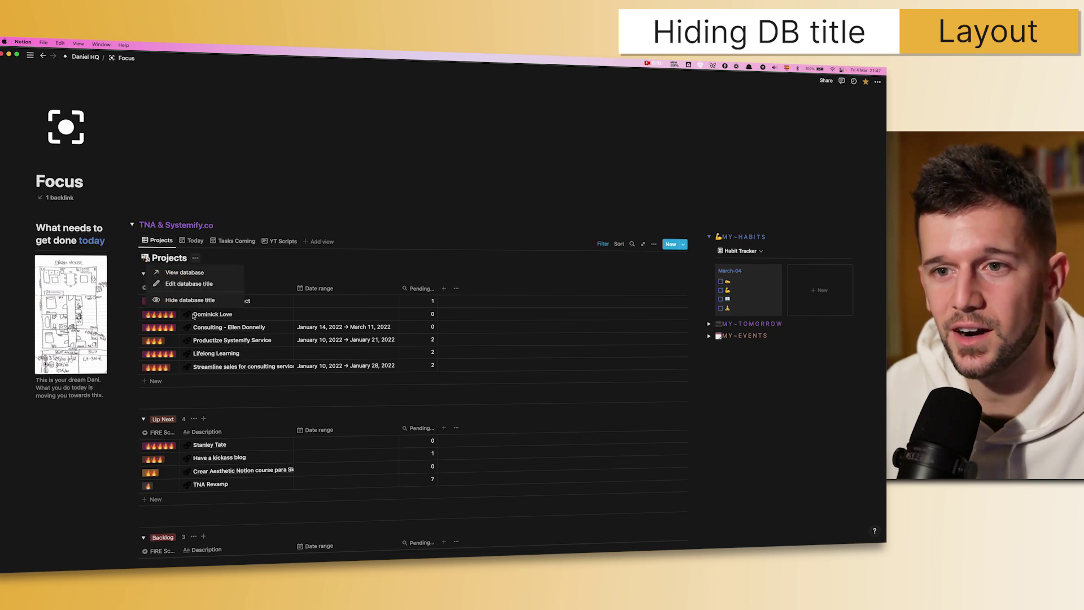
left_click(190, 300)
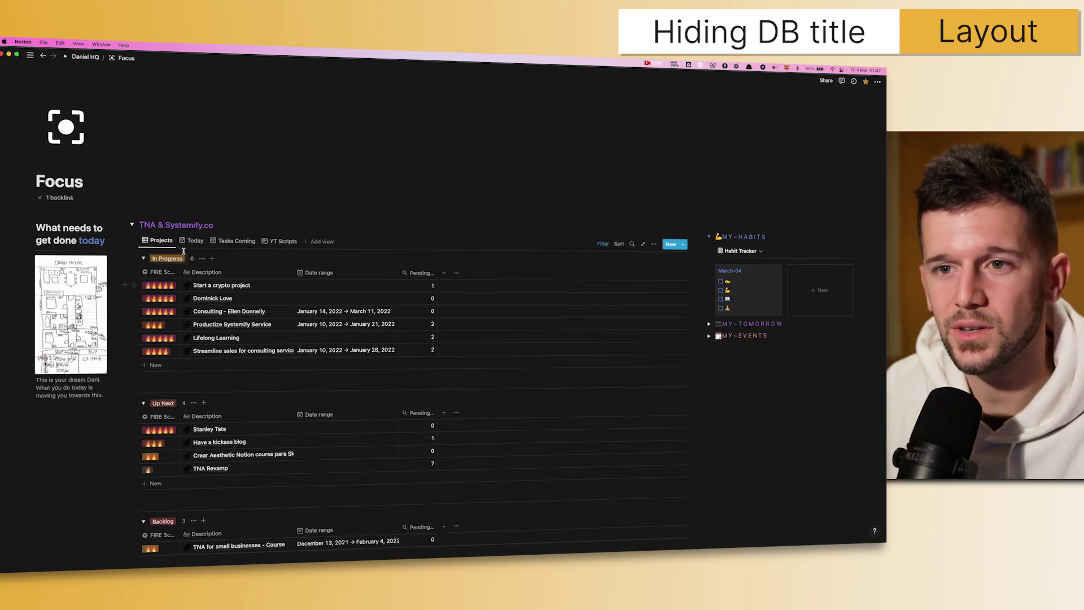
Step: Check the Today, Tasks Coming and YT Scripts tabs, ending on the Today board
left_click(194, 240)
left_click(237, 241)
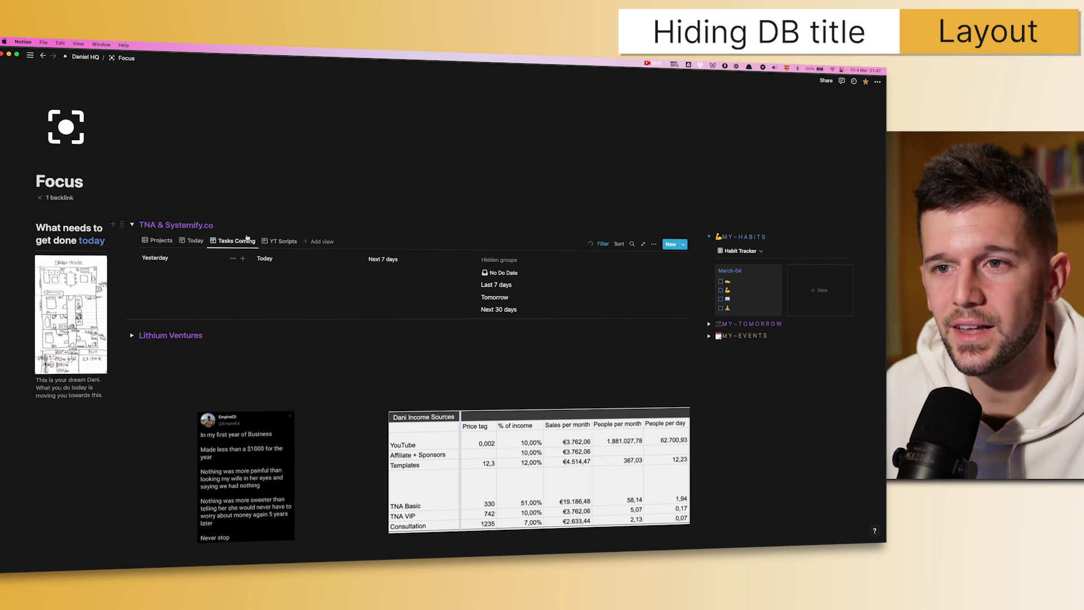
left_click(283, 241)
left_click(185, 258)
key("Escape")
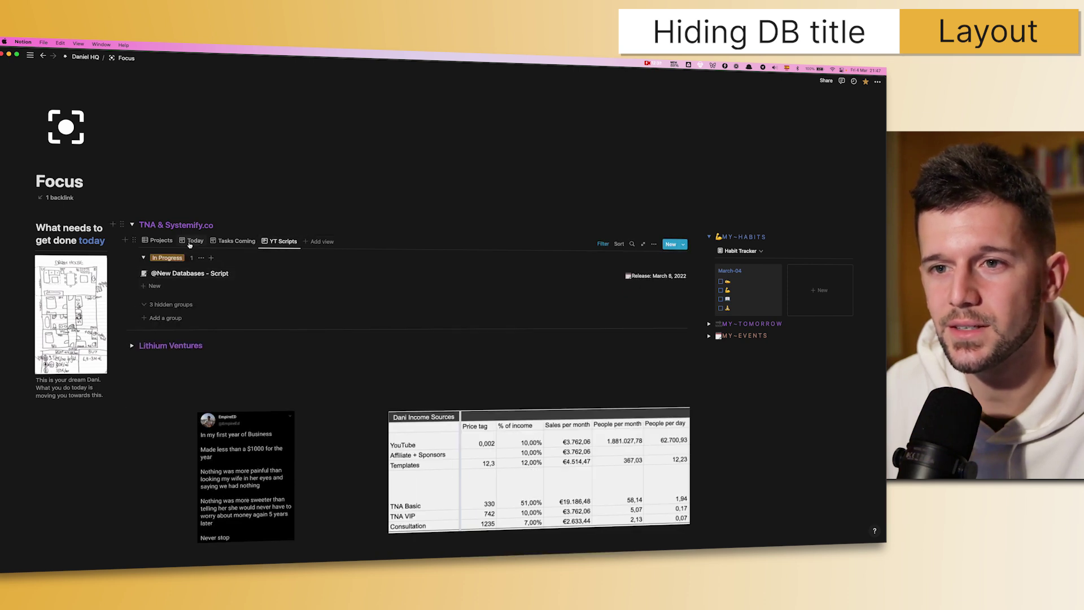
left_click(194, 241)
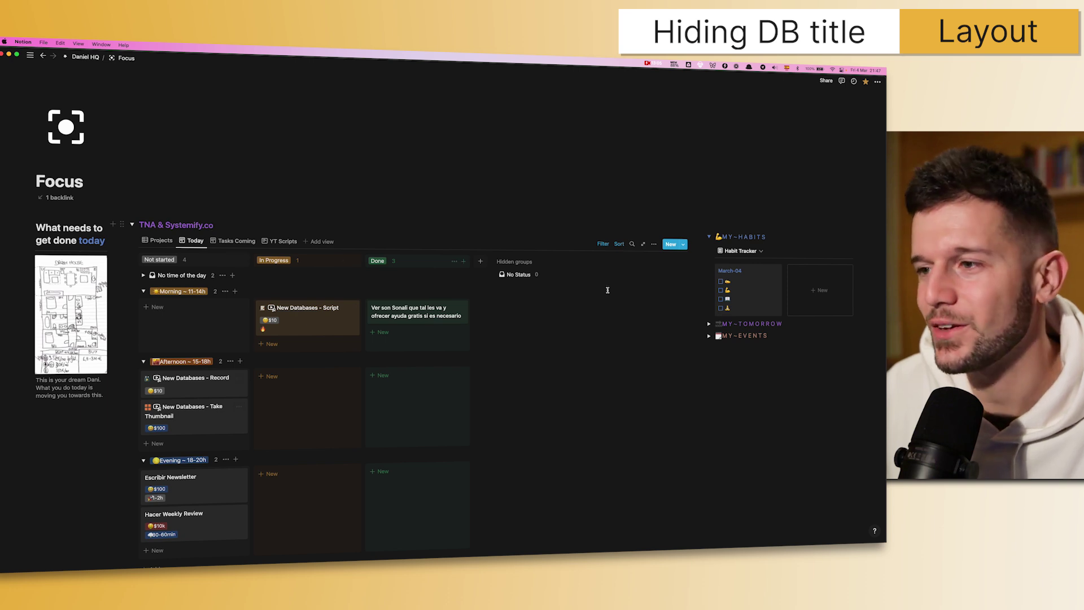
Step: Turn on Show database title in the Today board's layout settings
left_click(654, 244)
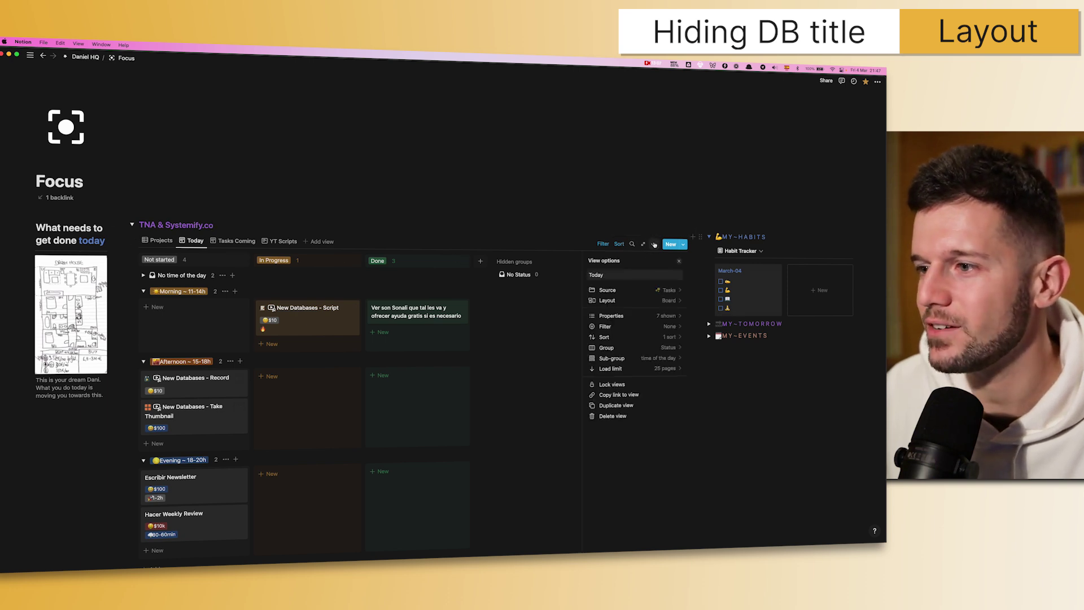
left_click(628, 303)
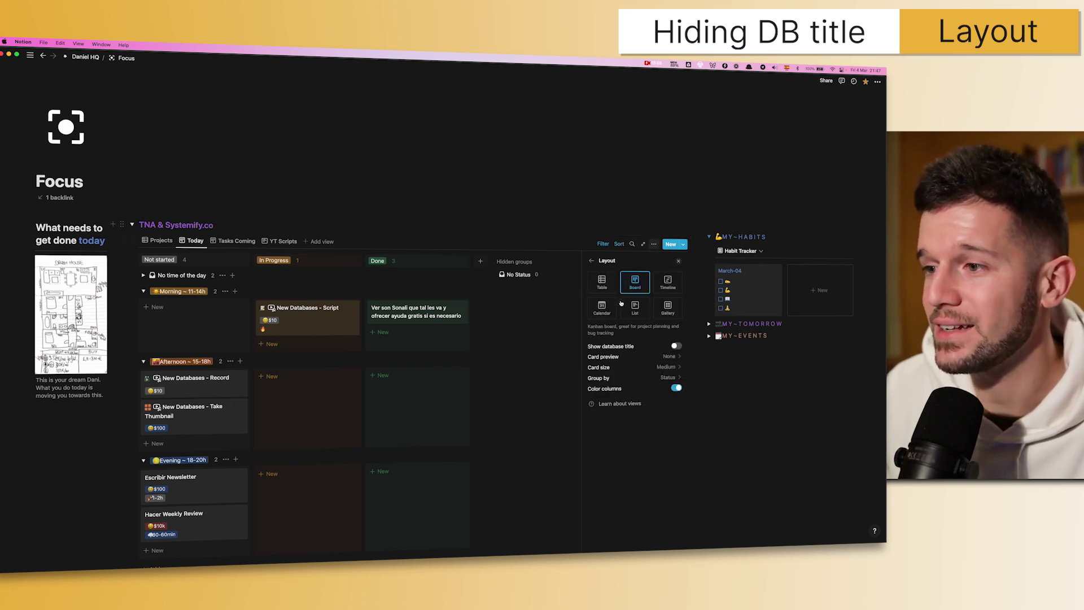
left_click(676, 346)
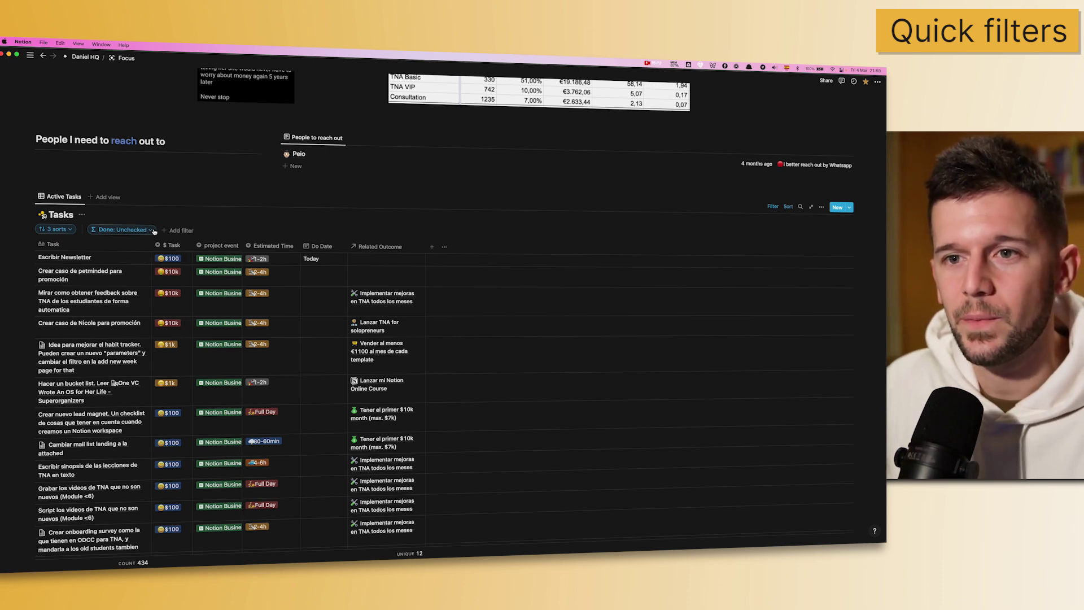
Step: Keep the Done filter Unchecked and add a Project filter for Lifelong Learning
left_click(117, 229)
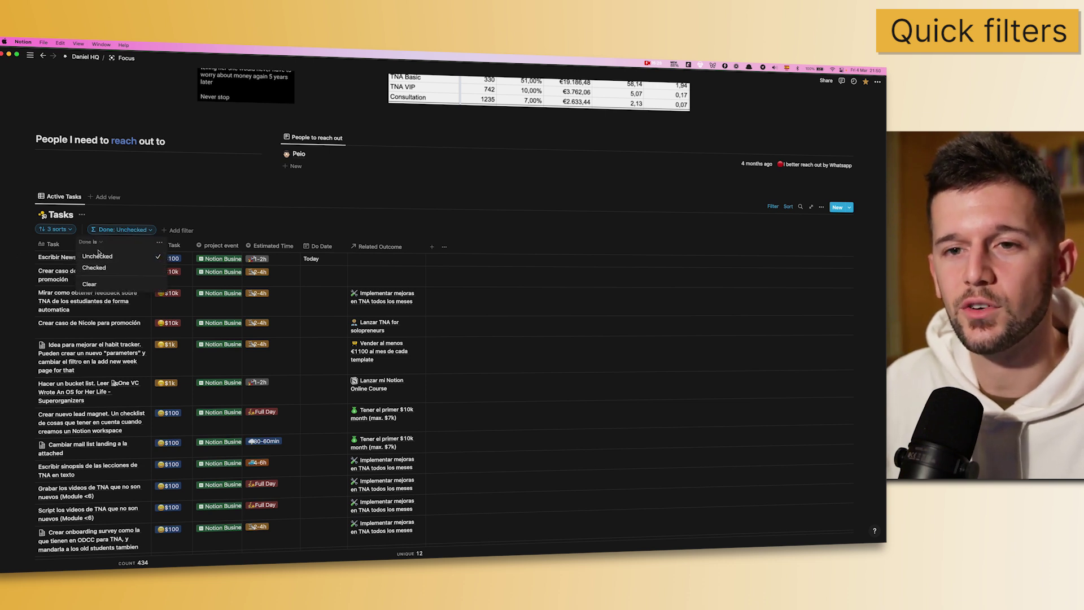
left_click(112, 253)
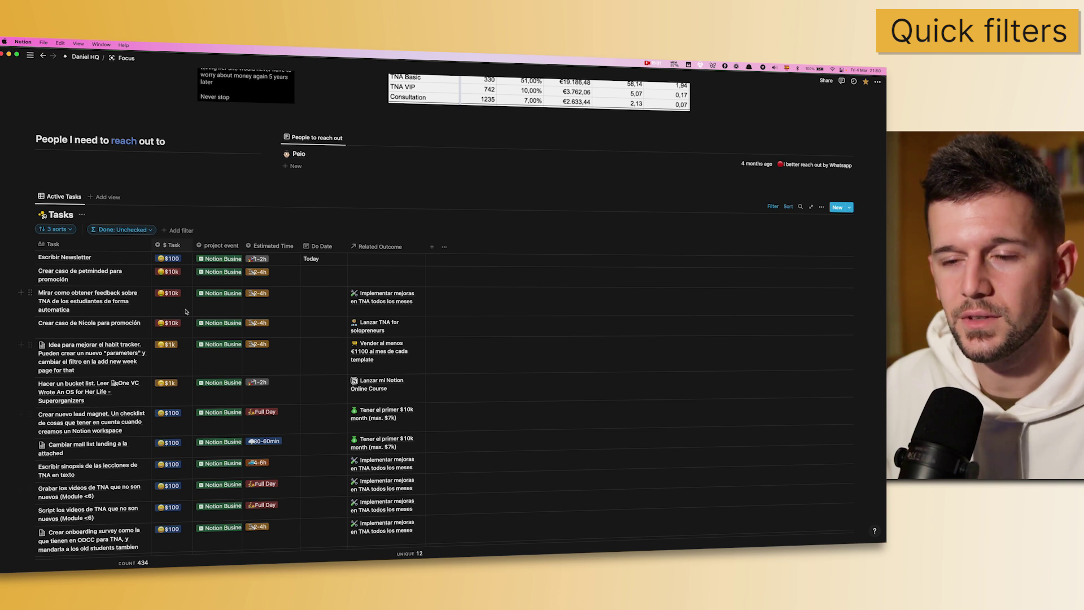
left_click(180, 231)
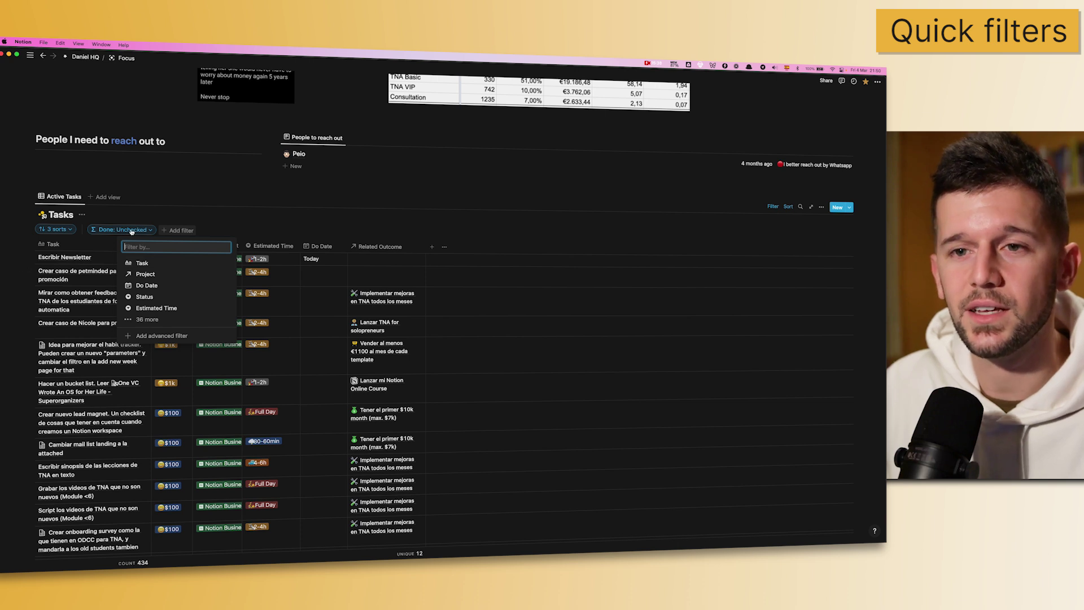
left_click(155, 275)
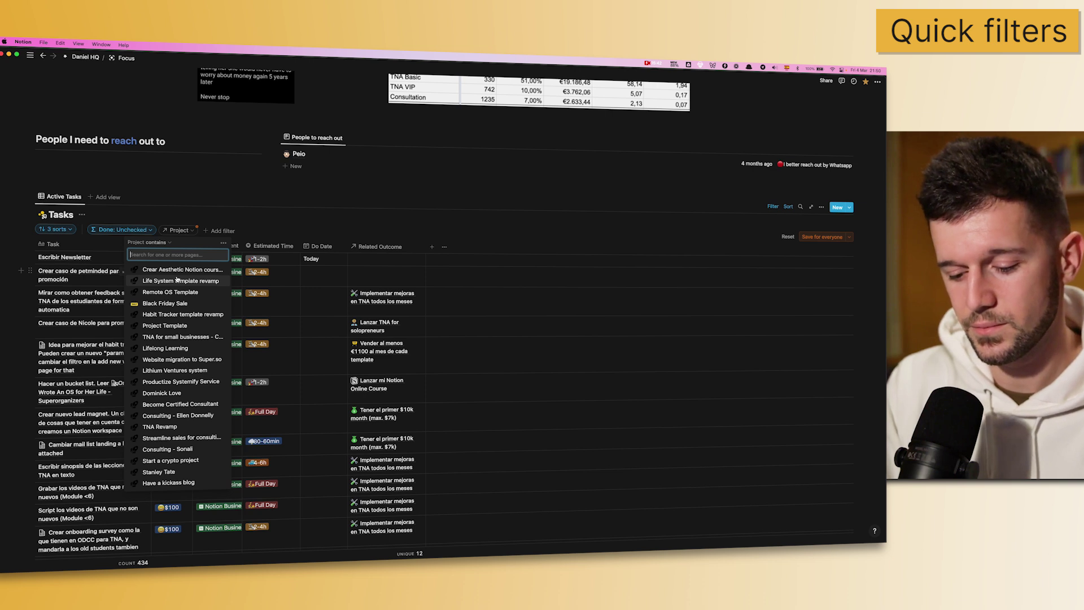
left_click(165, 348)
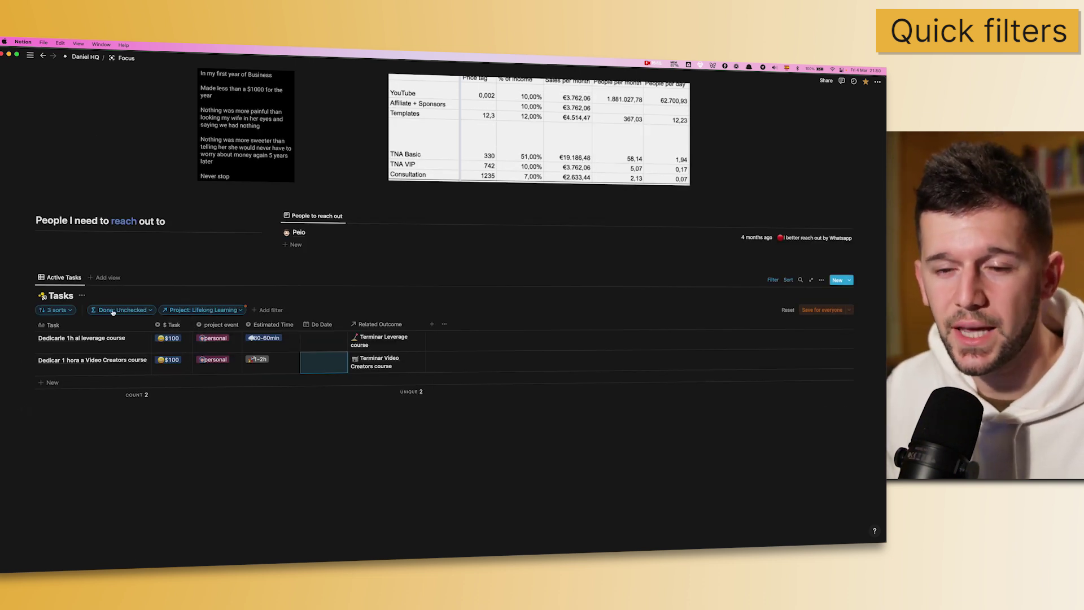
left_click(220, 314)
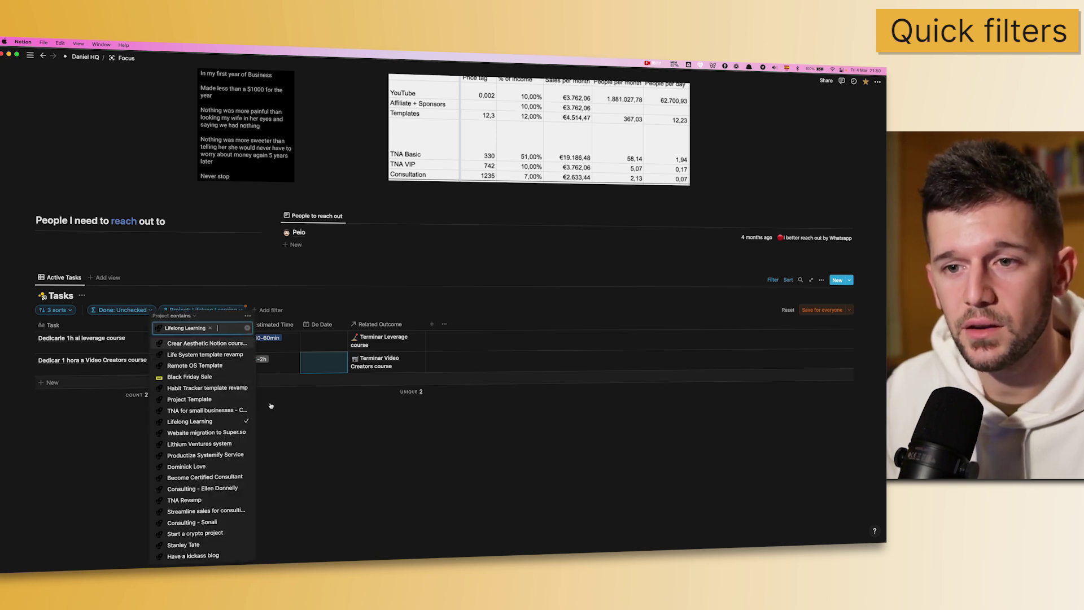
left_click(226, 454)
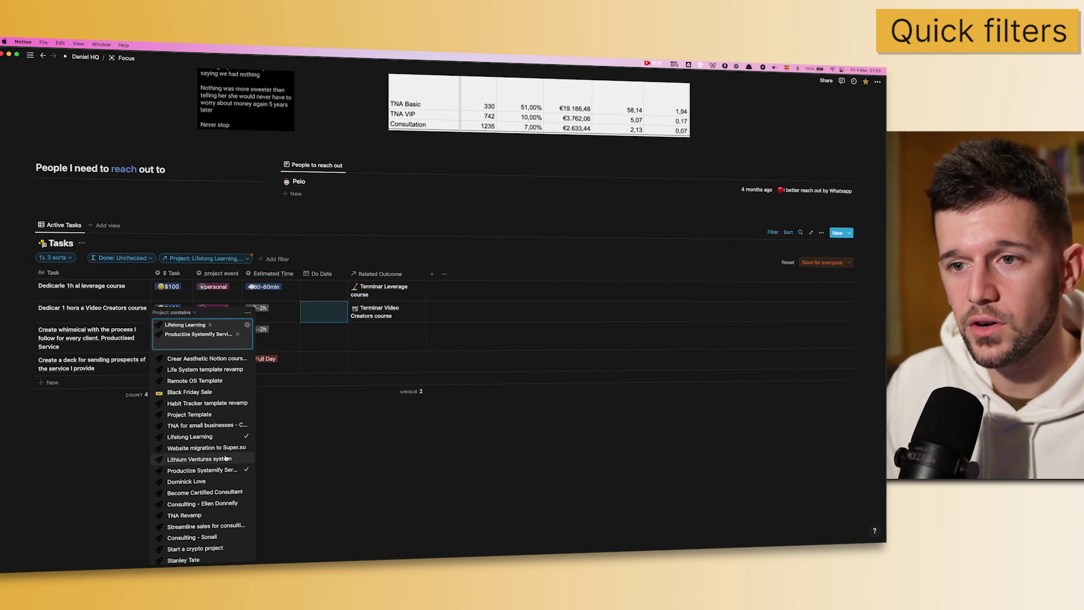
scroll(203, 474, "down", 1)
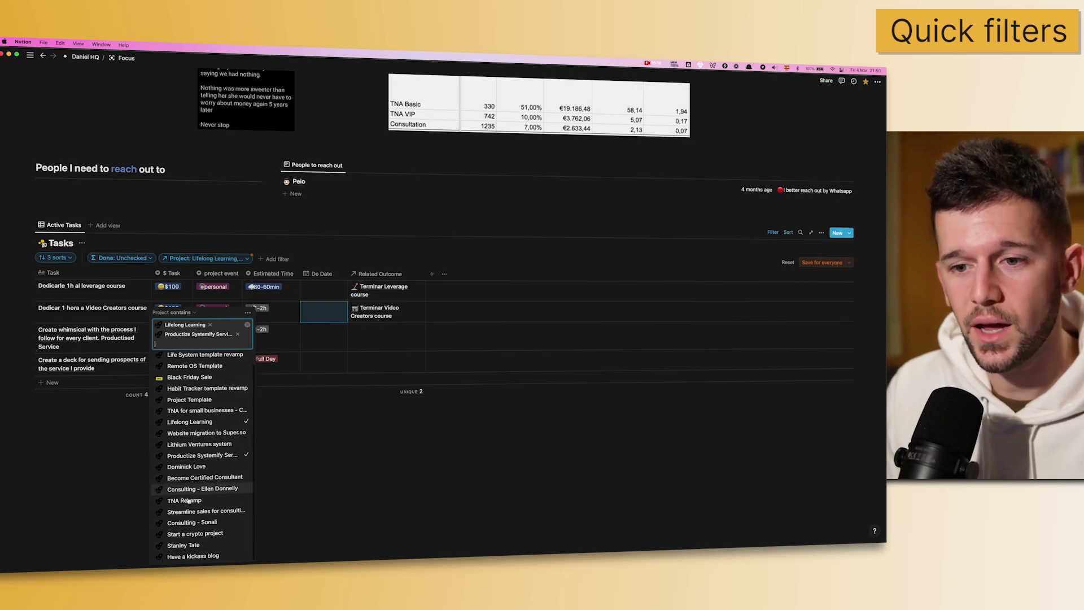
left_click(189, 466)
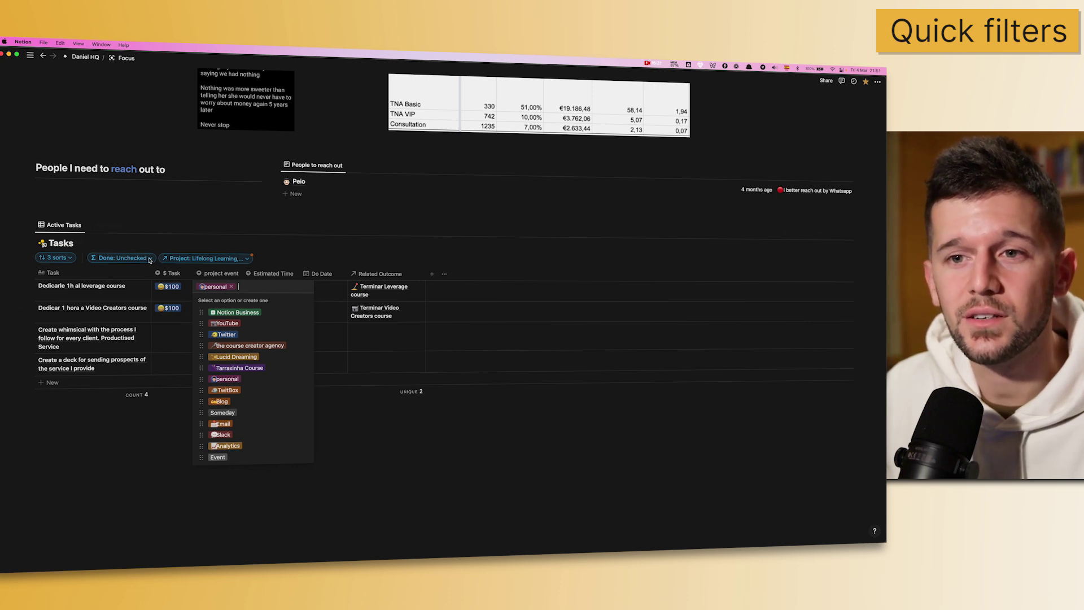
key("Escape")
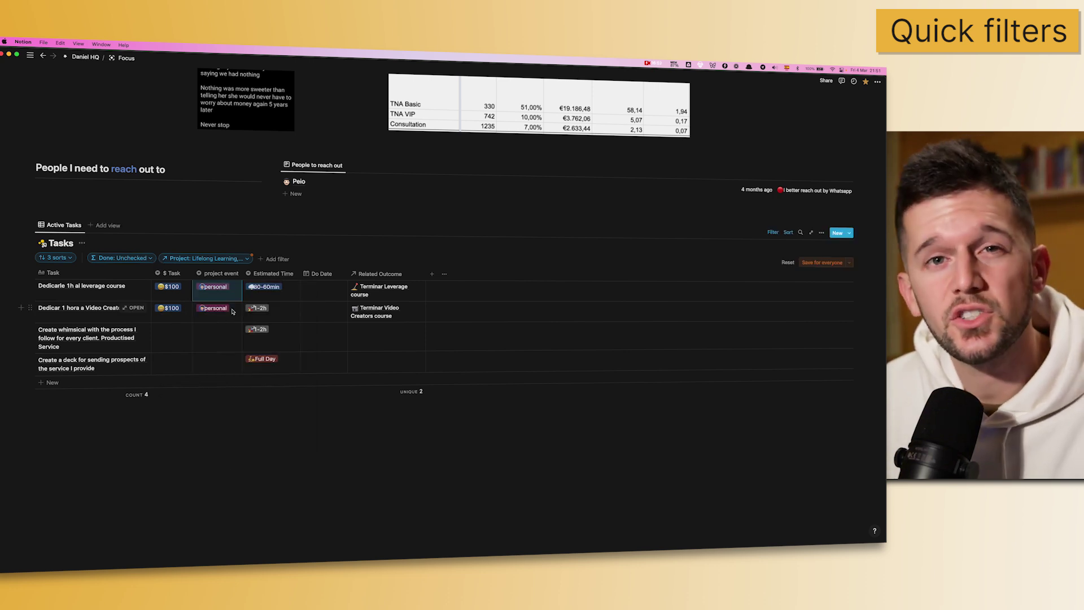
left_click(274, 258)
left_click(269, 318)
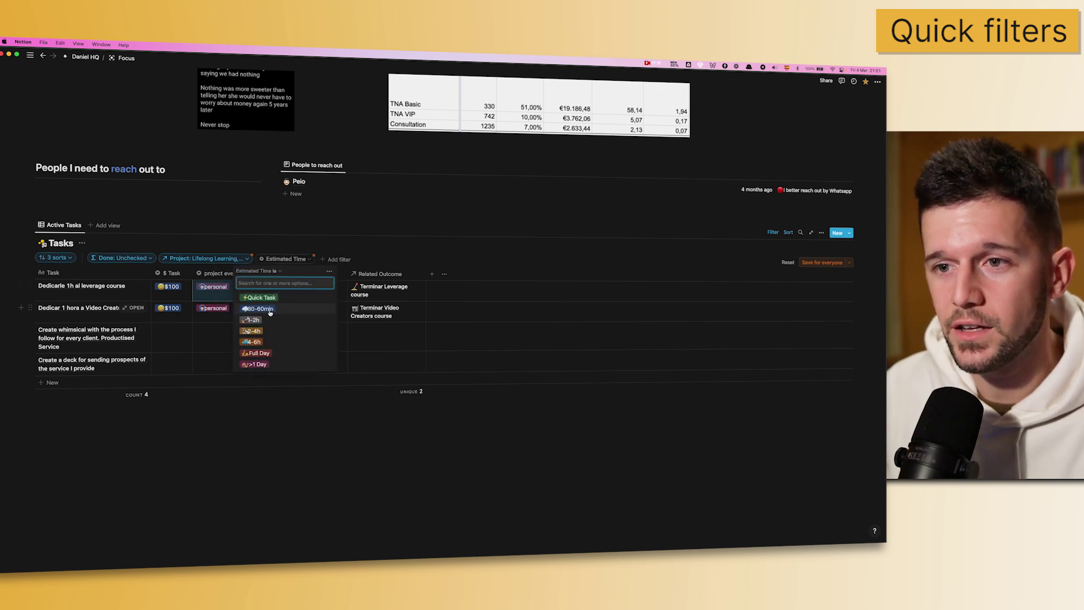
left_click(270, 311)
left_click(290, 395)
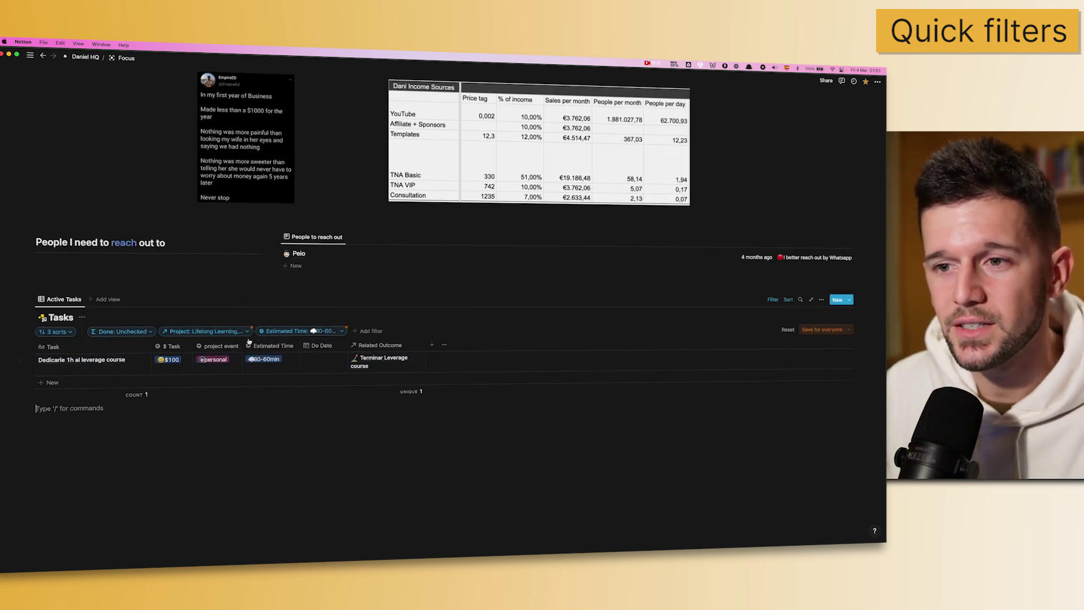
left_click(293, 333)
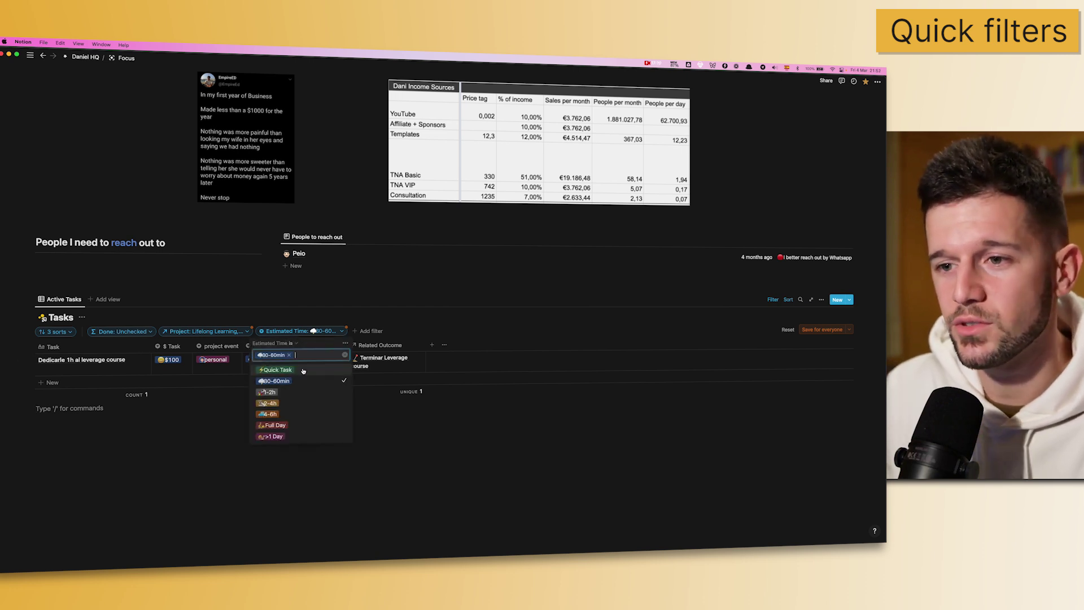
left_click(346, 343)
left_click(377, 347)
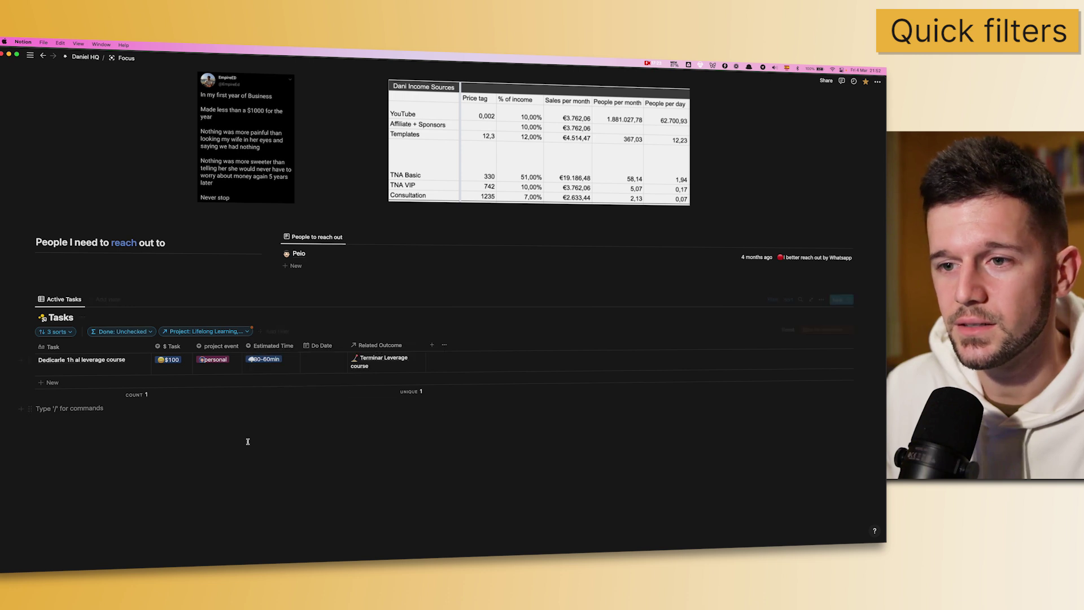
left_click(248, 436)
key("Escape")
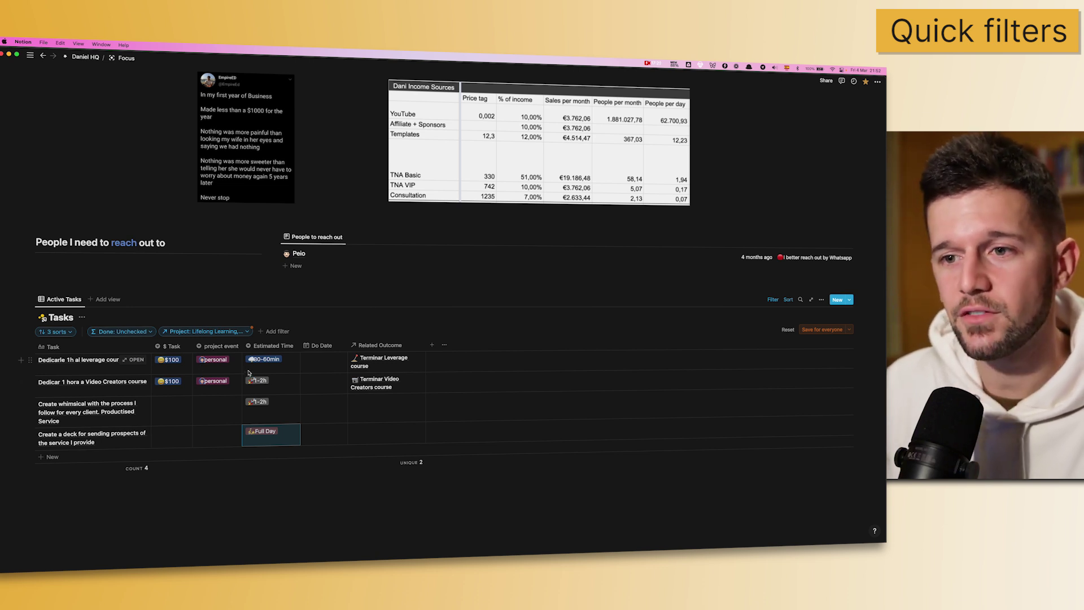
Step: Add a Do Date 'Is' today filter and convert it into an advanced filter rule
left_click(271, 332)
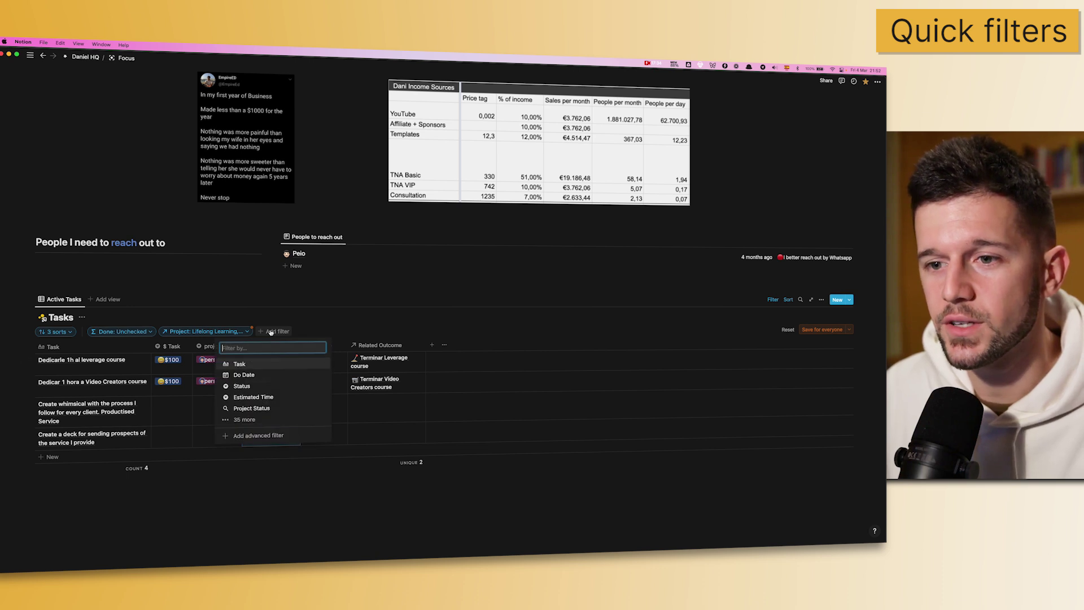
left_click(265, 359)
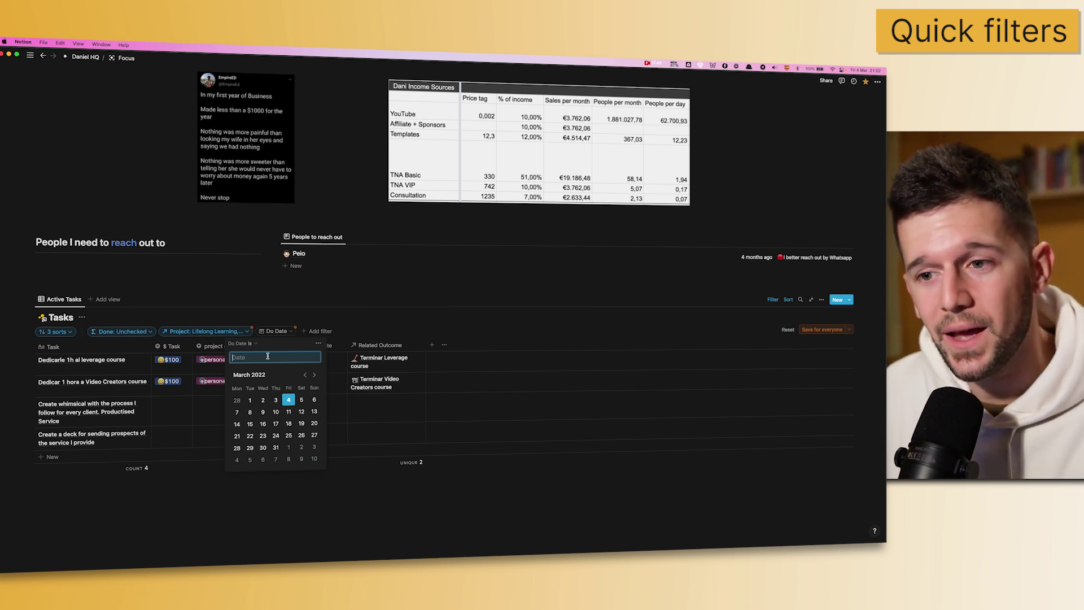
left_click(262, 412)
left_click(289, 399)
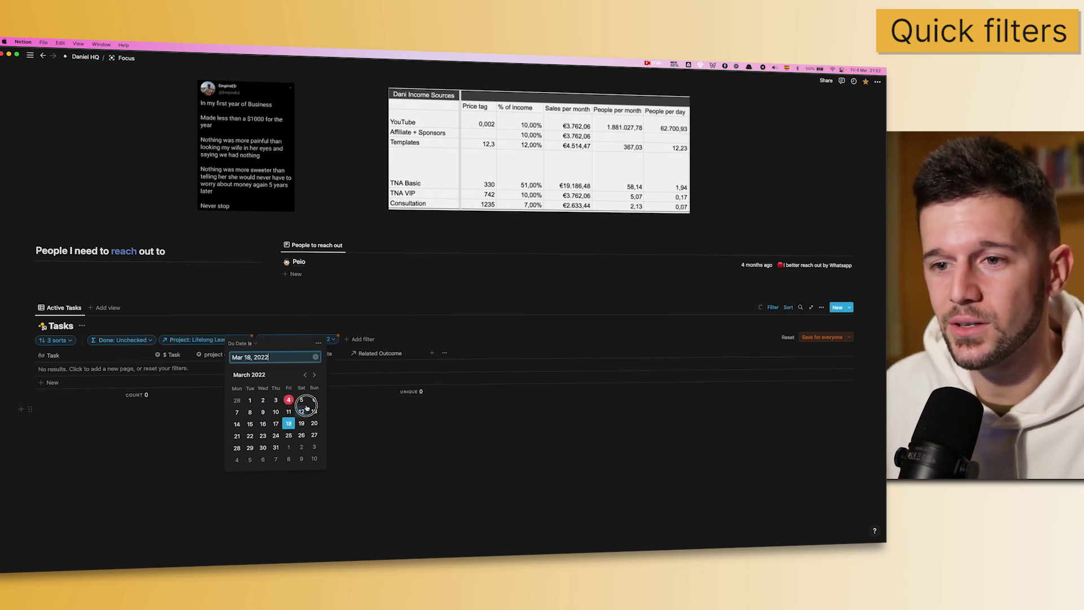
left_click(255, 344)
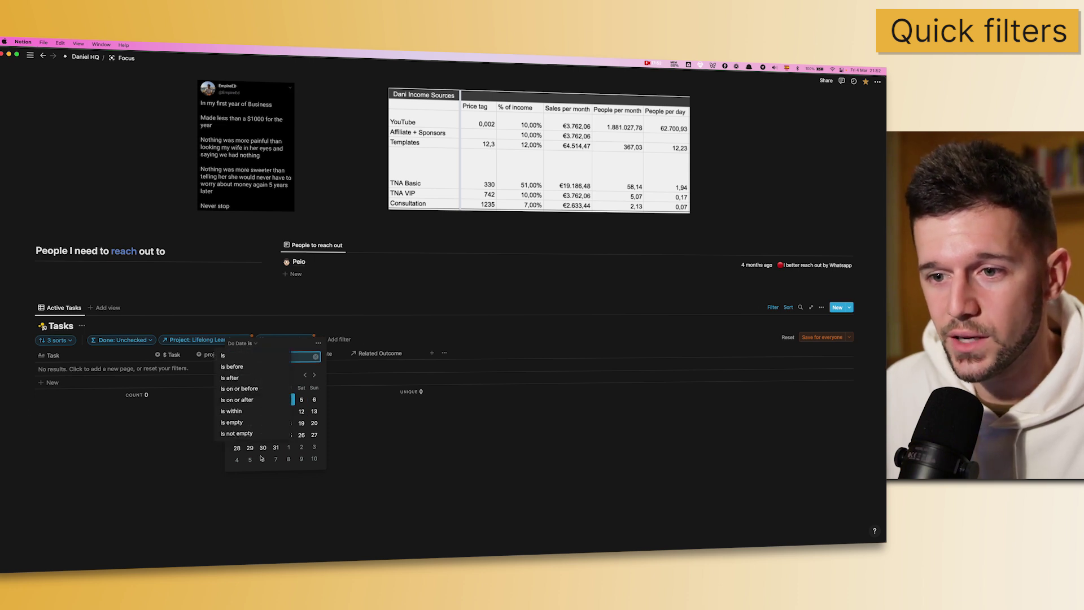
left_click(285, 355)
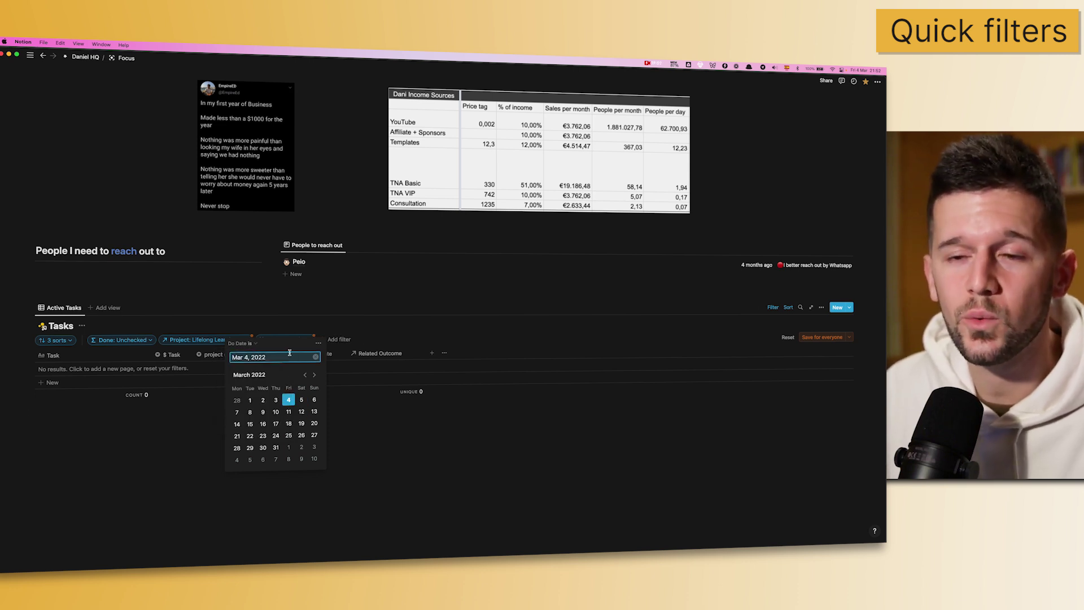
left_click(318, 344)
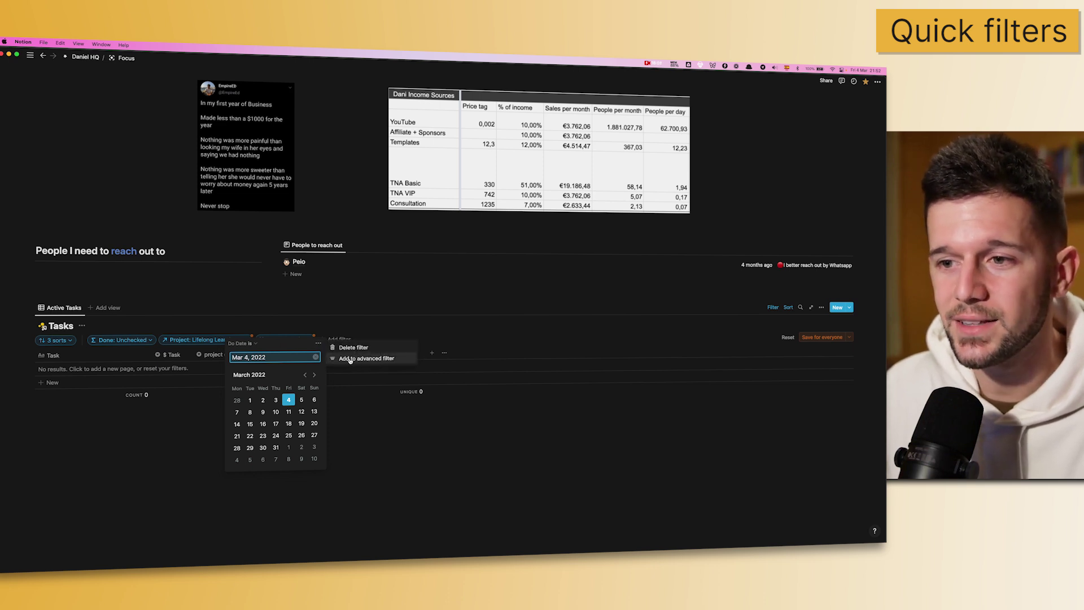
left_click(351, 359)
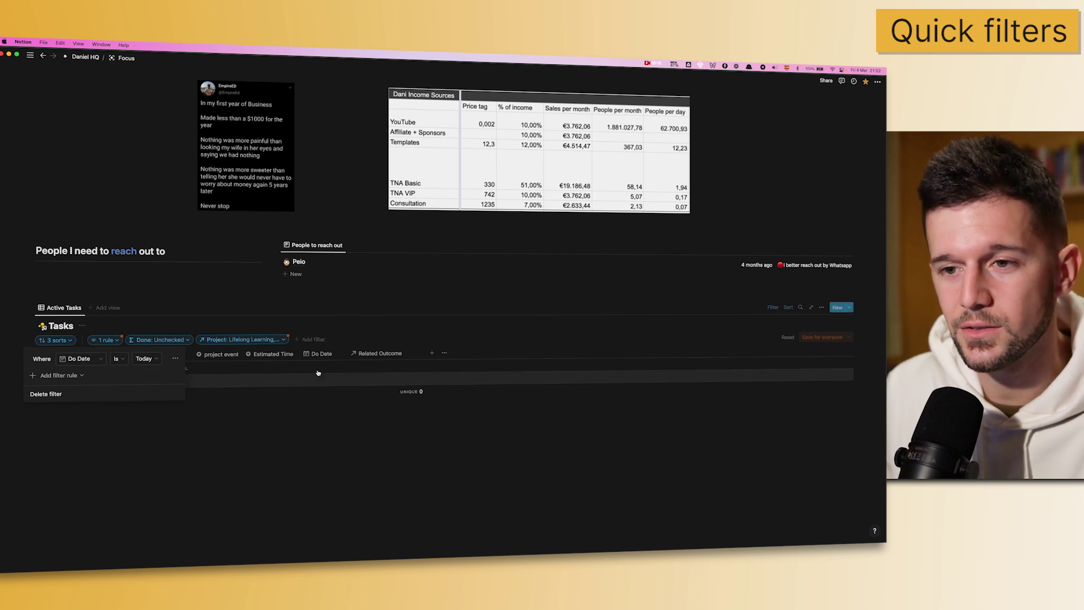
left_click(174, 404)
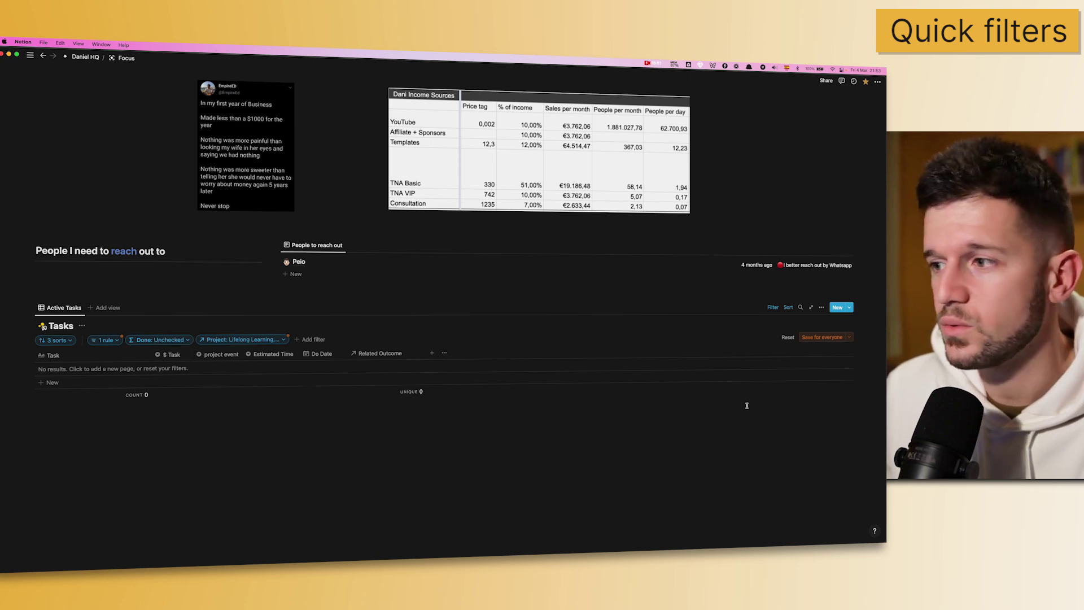
Step: Merge the quick filters into one advanced filter, narrow Project to Lifelong Learning, and duplicate that rule
left_click(848, 337)
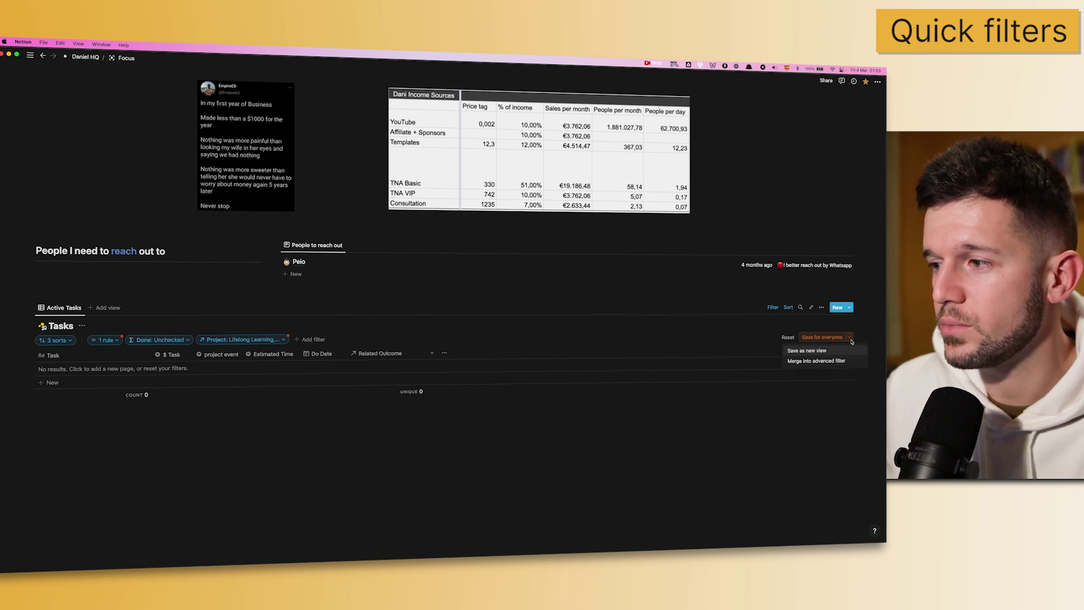
left_click(808, 361)
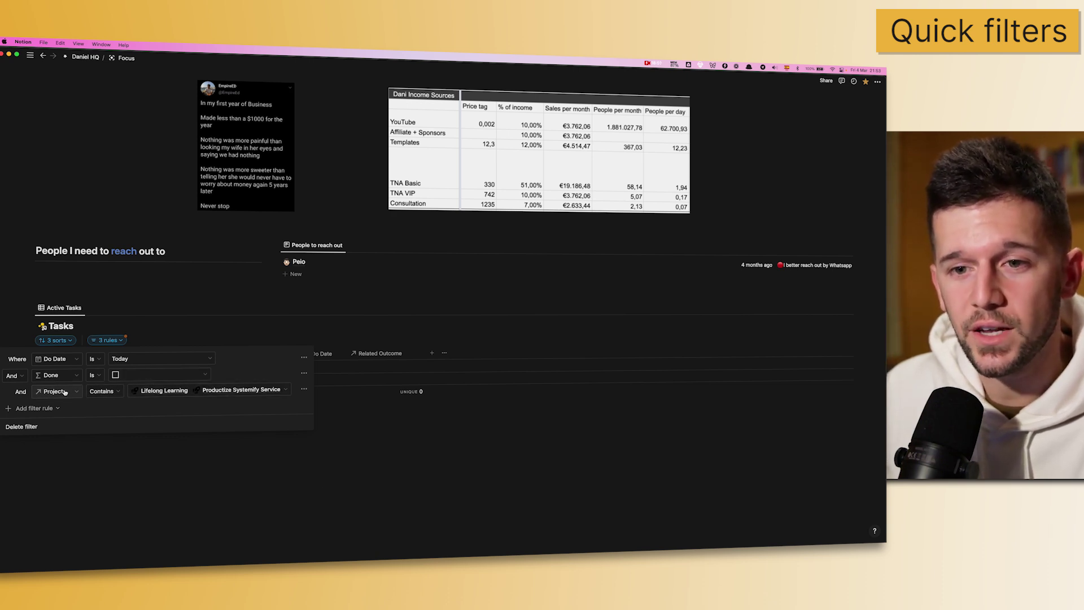
left_click(169, 393)
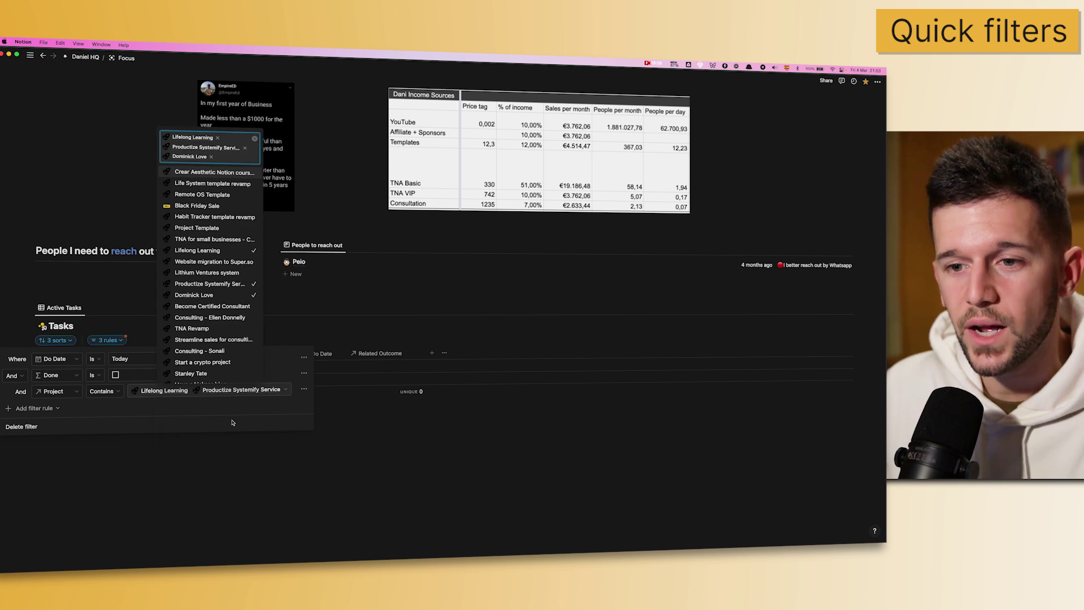
left_click(245, 147)
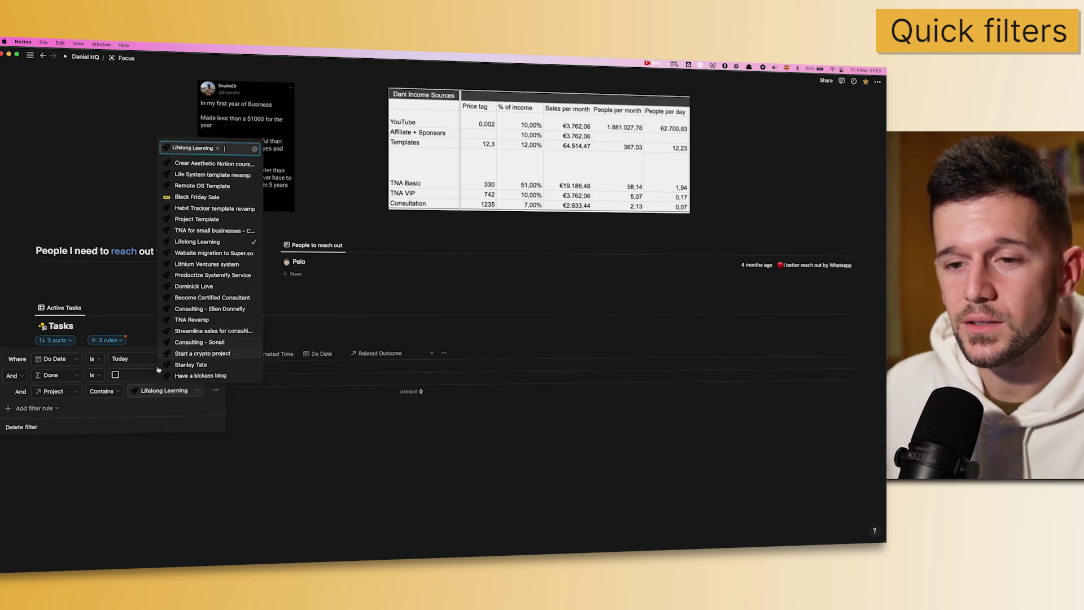
left_click(192, 401)
left_click(216, 390)
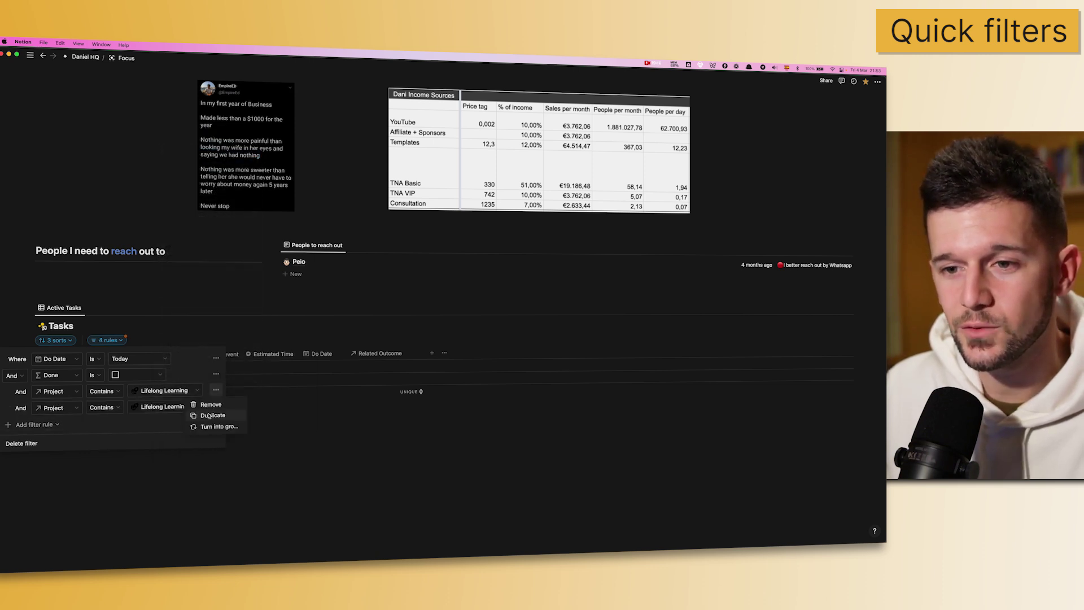
left_click(221, 413)
Step: Switch the duplicated Project rule to Website migration to Super.so, then delete it
left_click(137, 408)
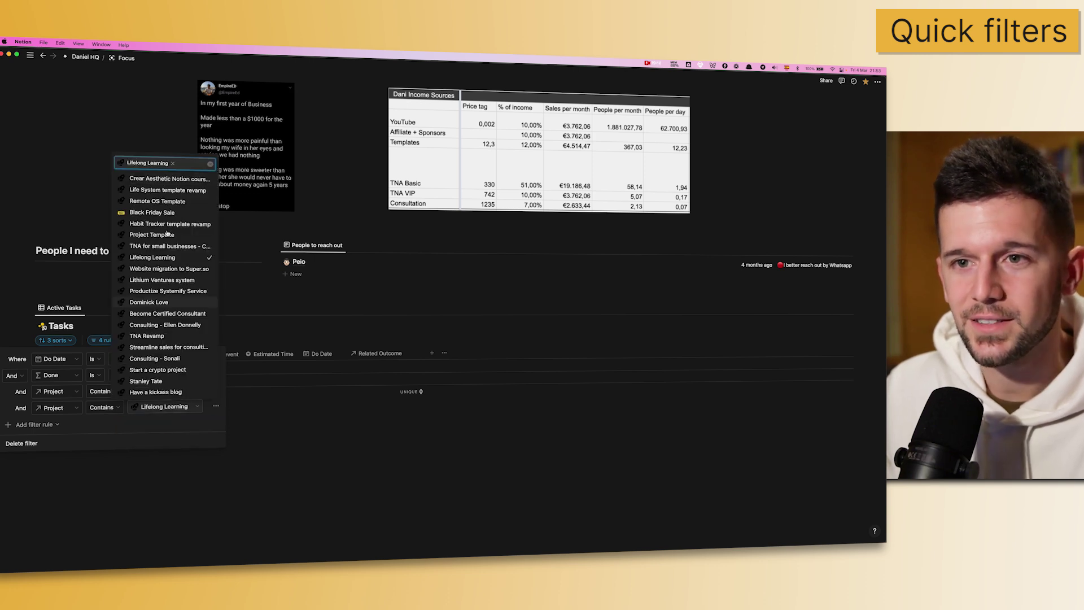
left_click(173, 163)
left_click(164, 268)
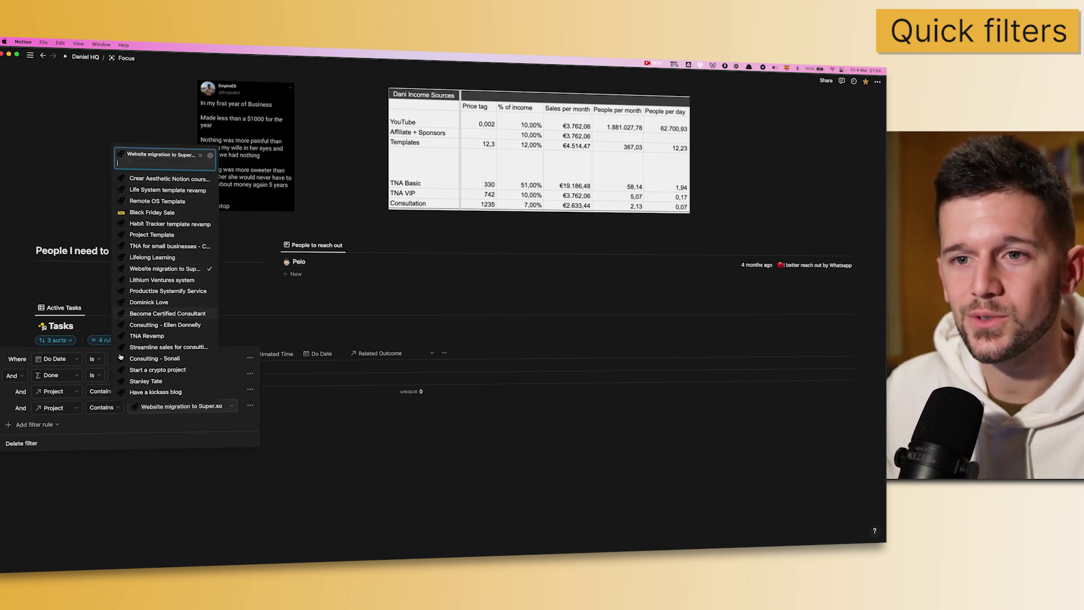
left_click(106, 416)
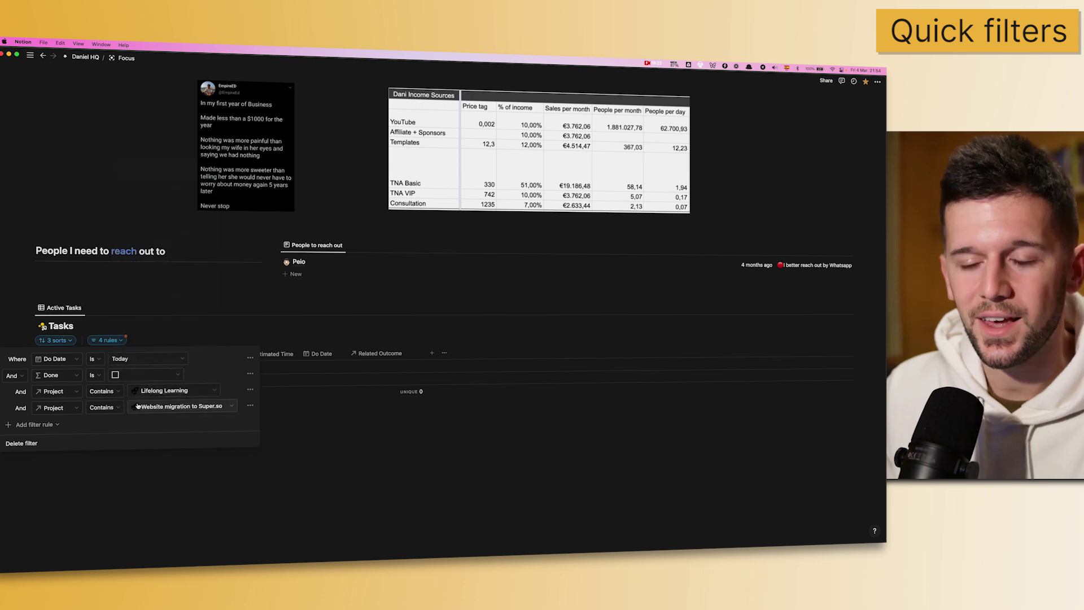
left_click(250, 405)
left_click(249, 422)
Step: Add Website migration to Super.so, Lithium Ventures system, Become Certified Consultant and another project to the Project rule, then delete the Do Date rule
left_click(164, 390)
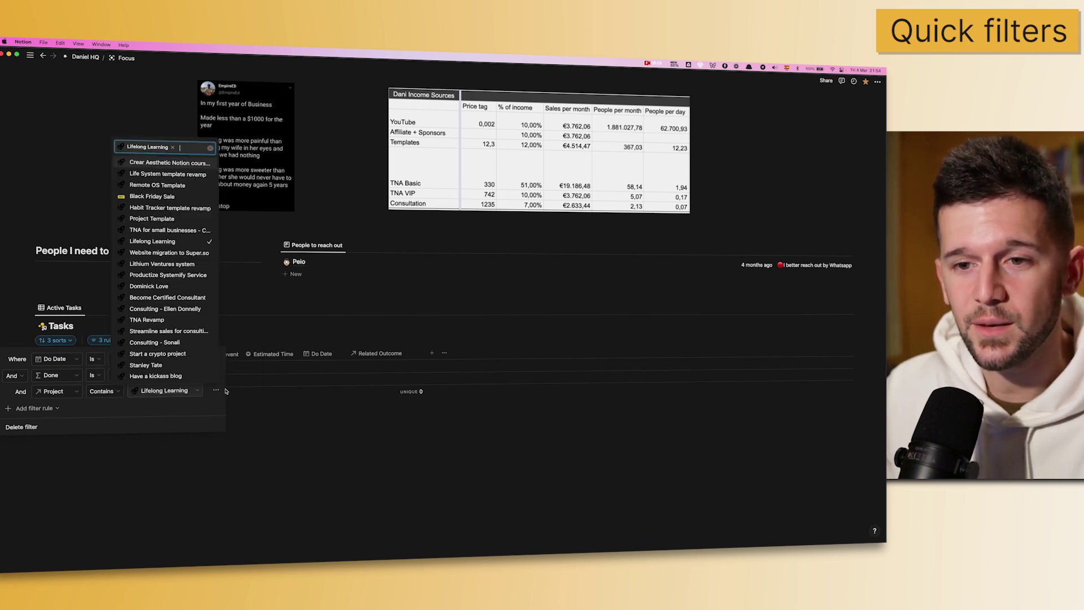
left_click(169, 253)
left_click(162, 272)
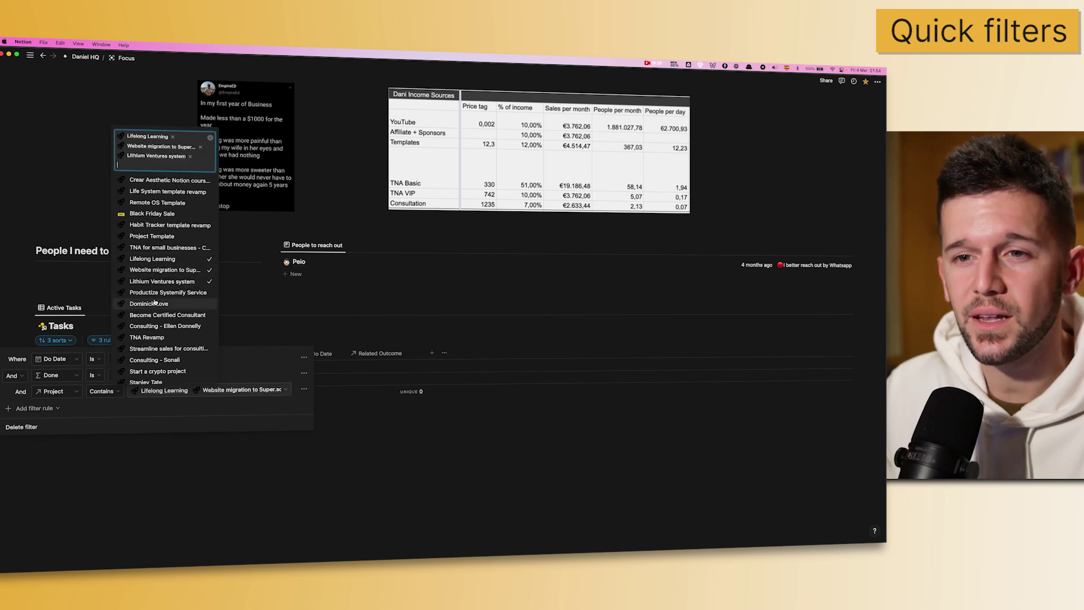
left_click(155, 304)
left_click(153, 323)
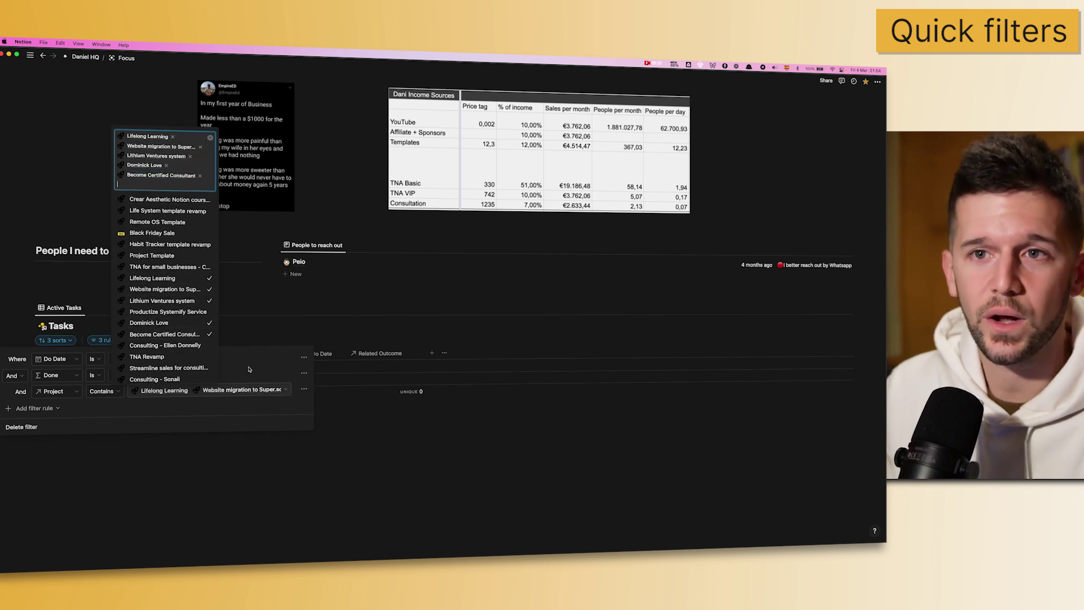
left_click(249, 369)
left_click(299, 357)
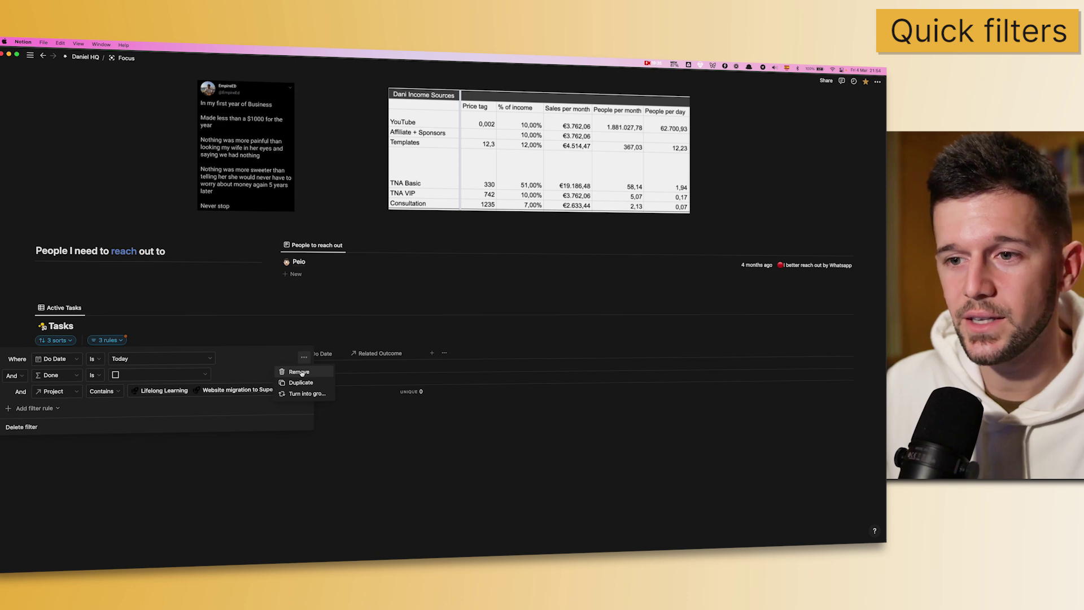
left_click(289, 371)
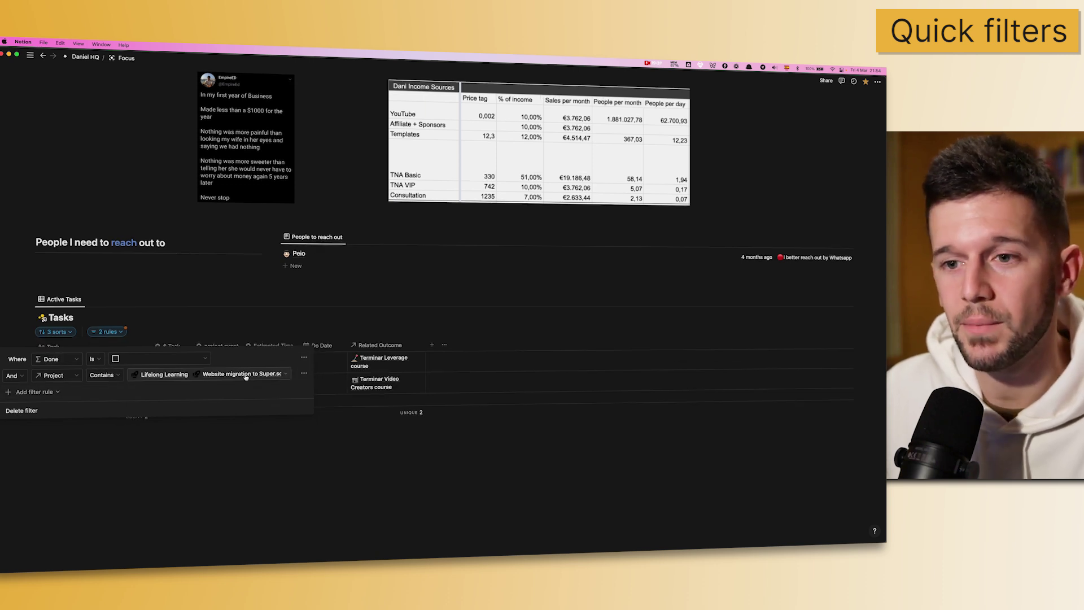
Step: Close and reopen the filter panel to check the single remaining Done-unchecked rule
left_click(348, 384)
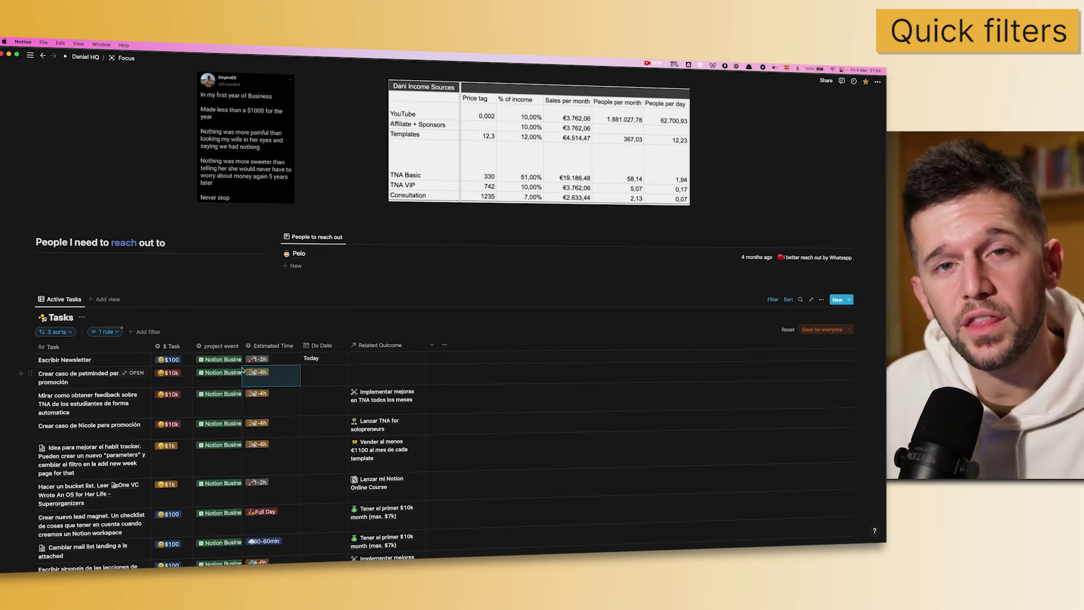
left_click(106, 331)
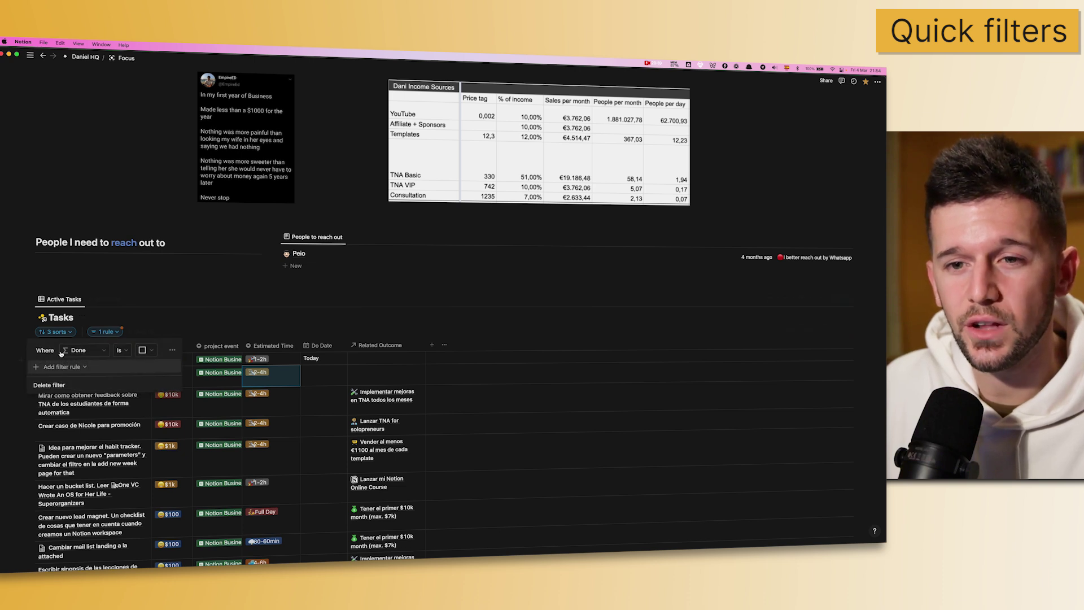
left_click(172, 350)
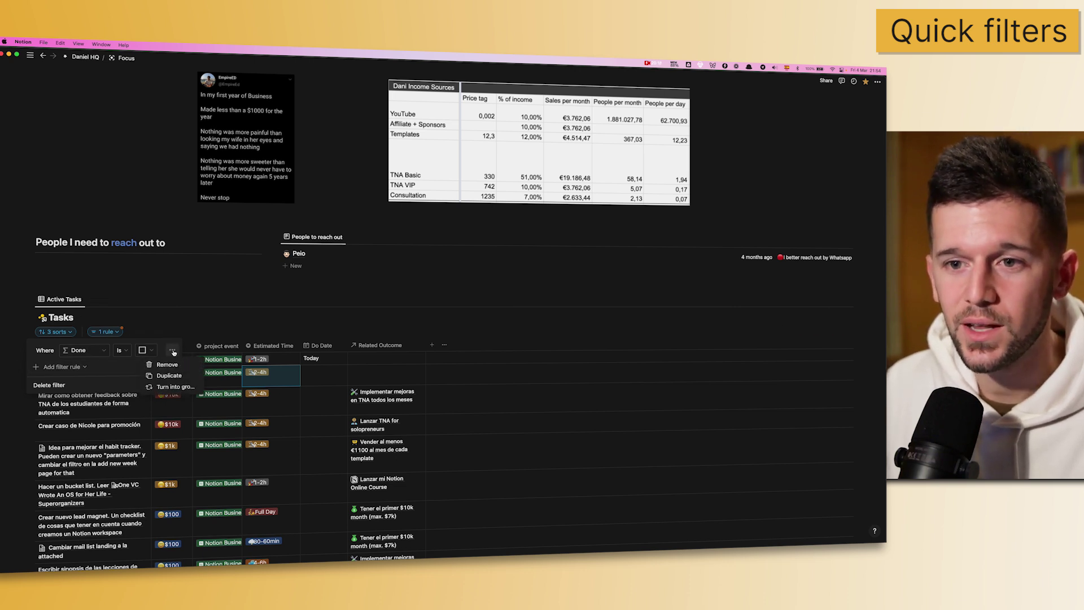
left_click(172, 350)
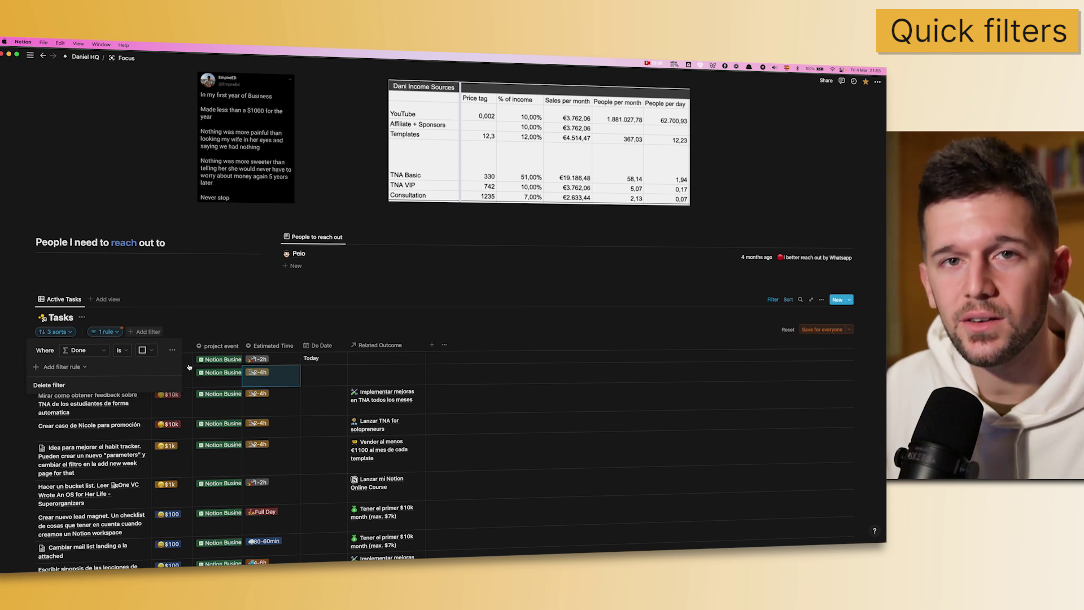
key("Escape")
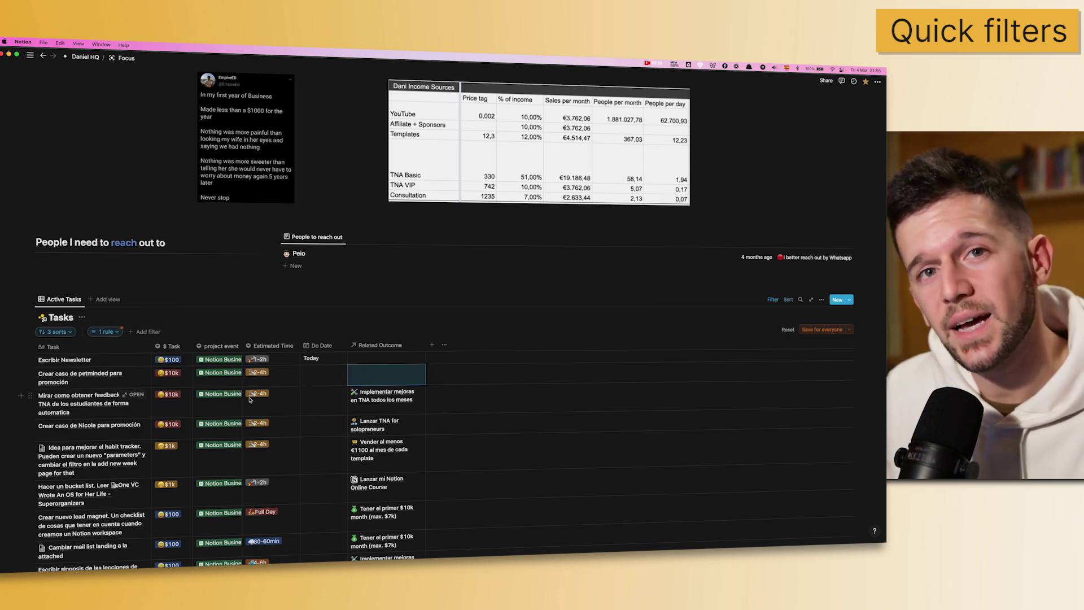
Step: Add a Status quick filter to the Tasks view
left_click(149, 333)
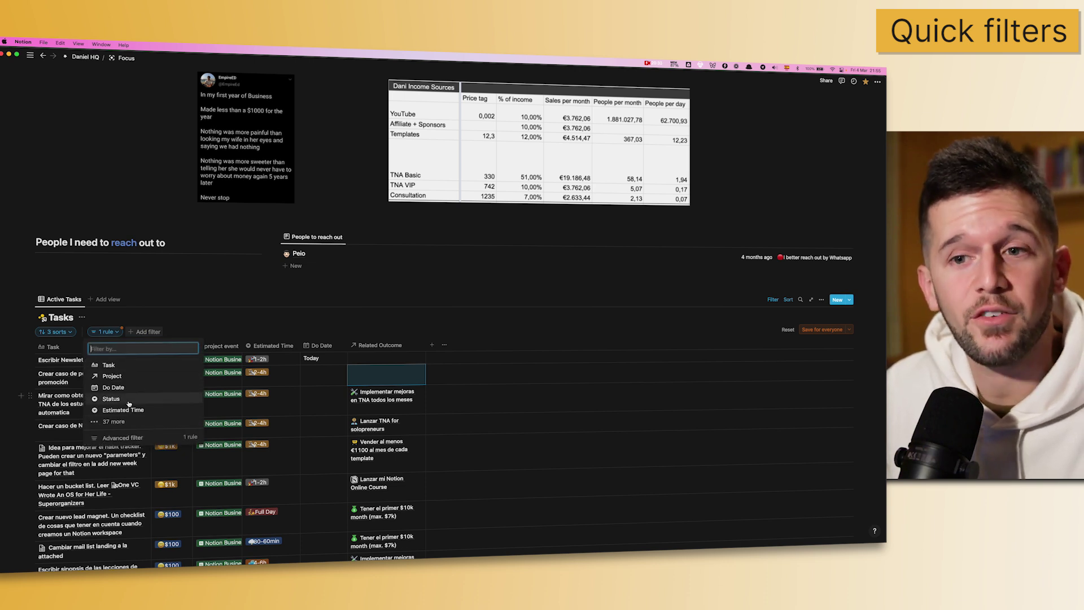
left_click(111, 399)
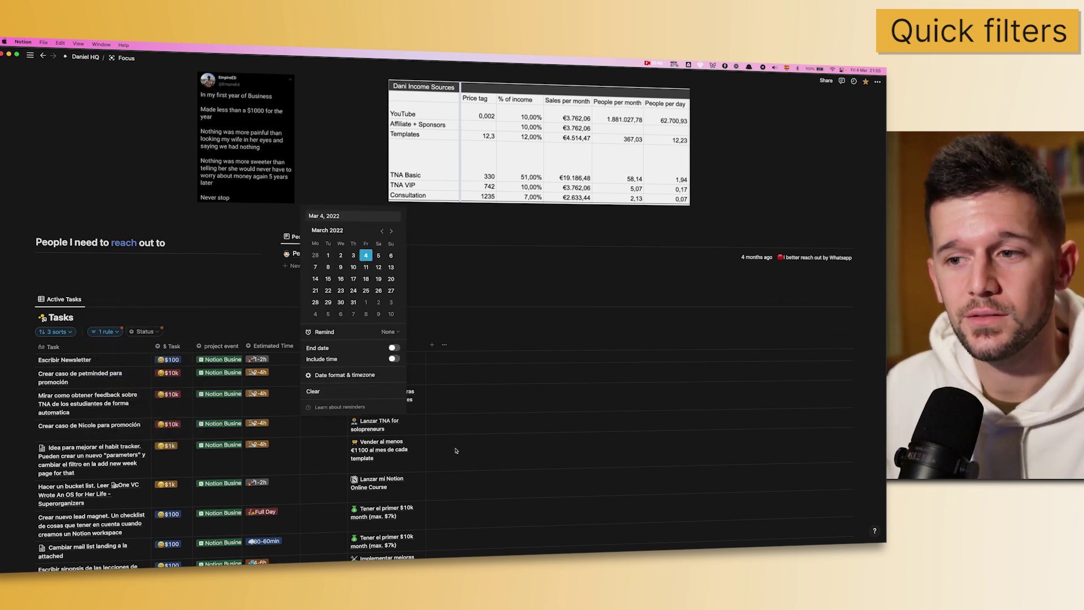
key("Escape")
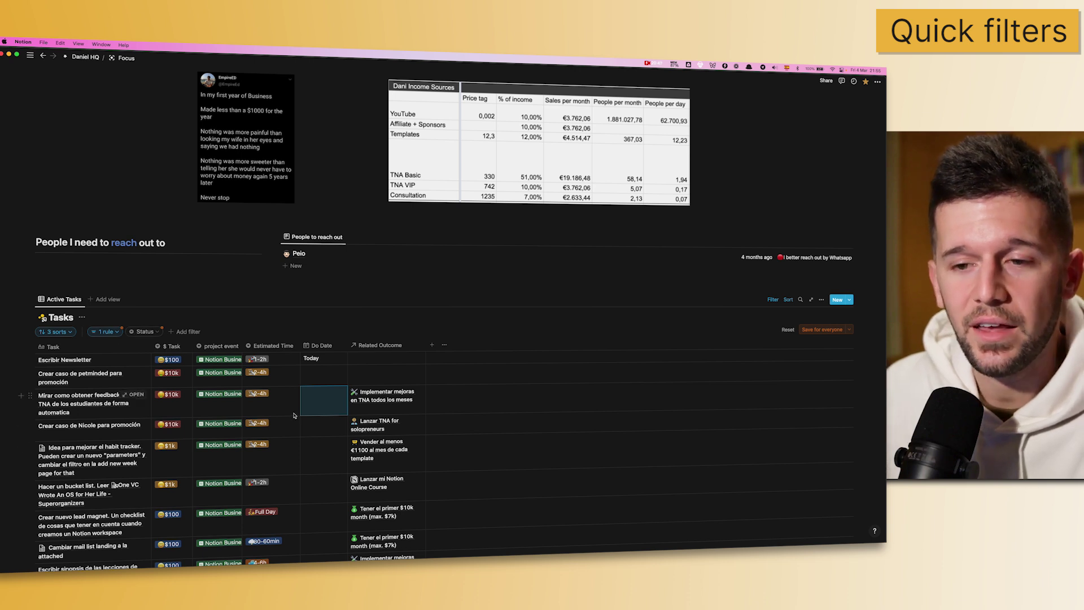
Step: Filter Status to In Progress, then clear that value again
left_click(145, 331)
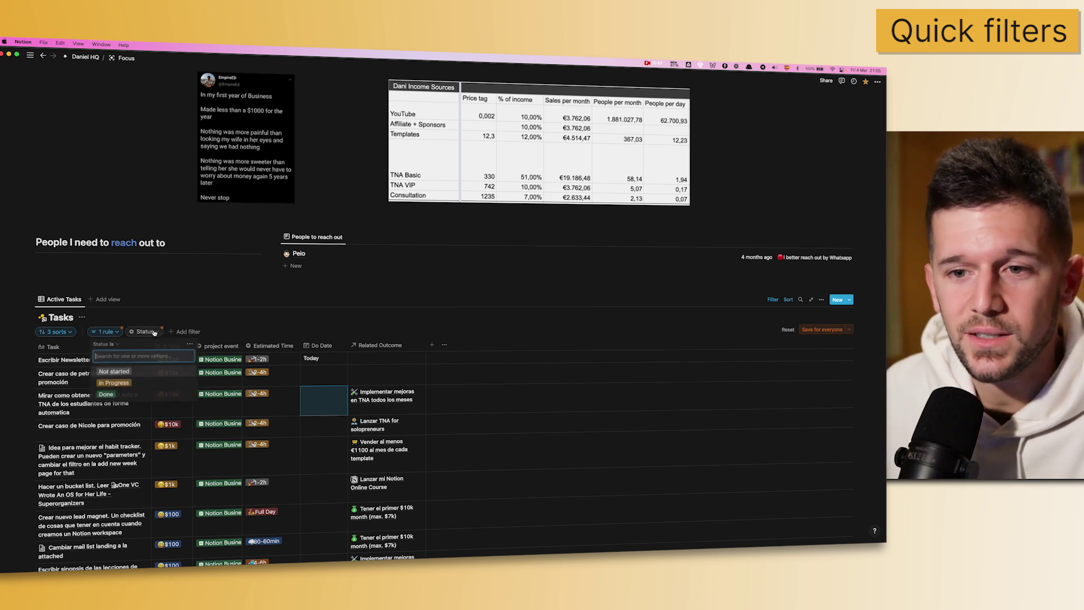
left_click(114, 382)
key("Escape")
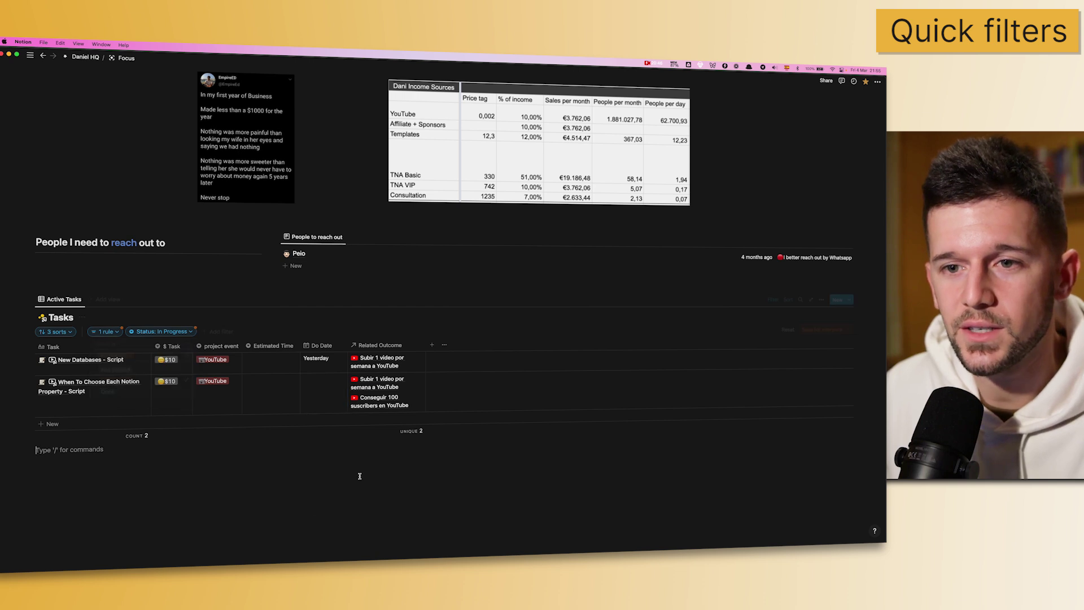
left_click(164, 332)
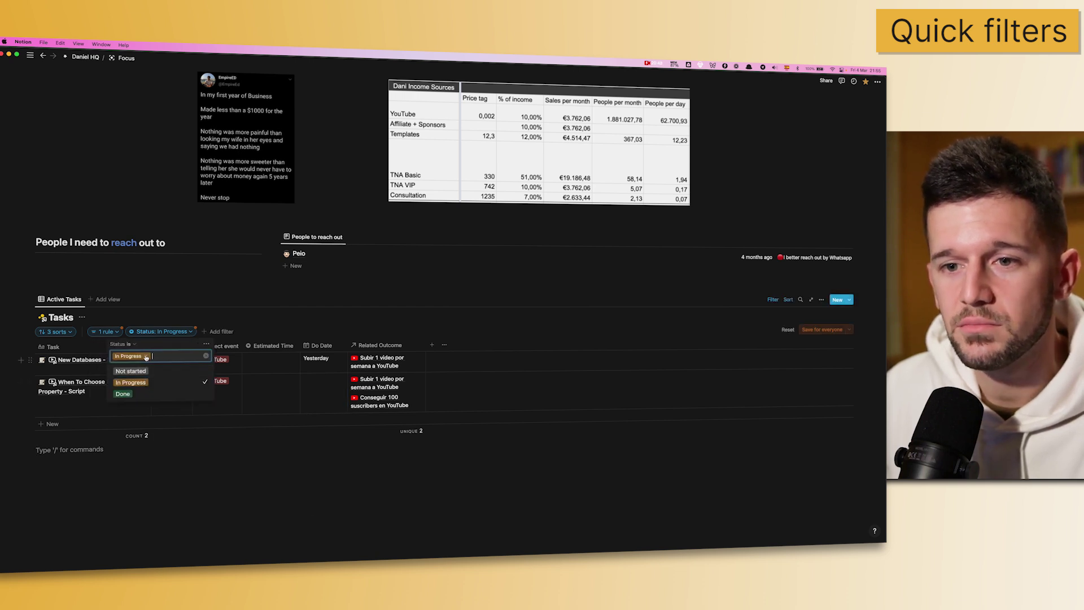
left_click(118, 379)
left_click(285, 402)
left_click(484, 498)
scroll(484, 498, "down", 3)
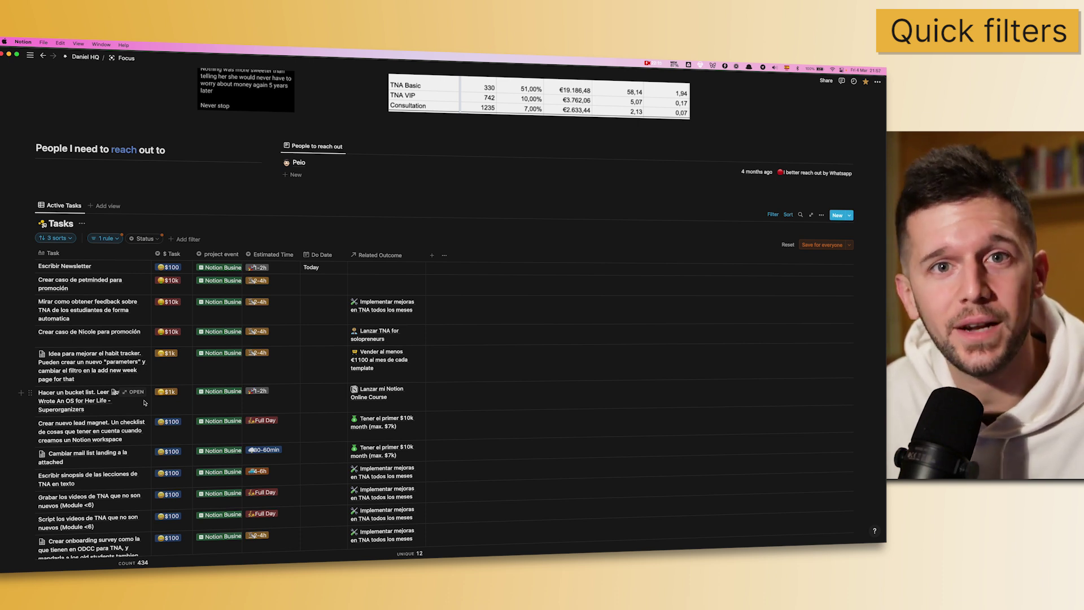
Step: Set the Status quick filter to show only Not started tasks
left_click(145, 238)
left_click(261, 353)
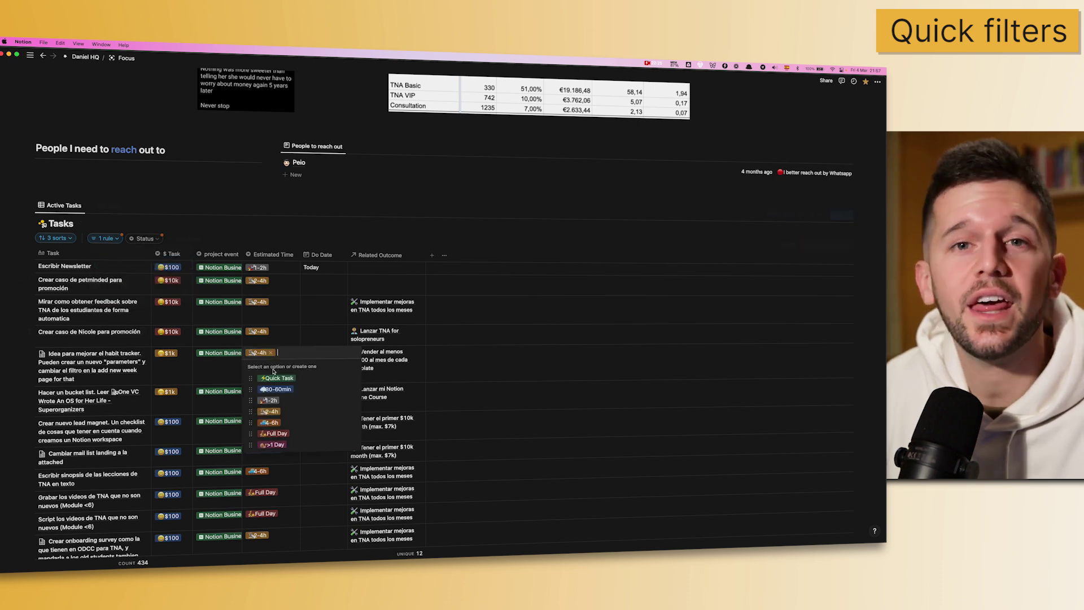
key("Escape")
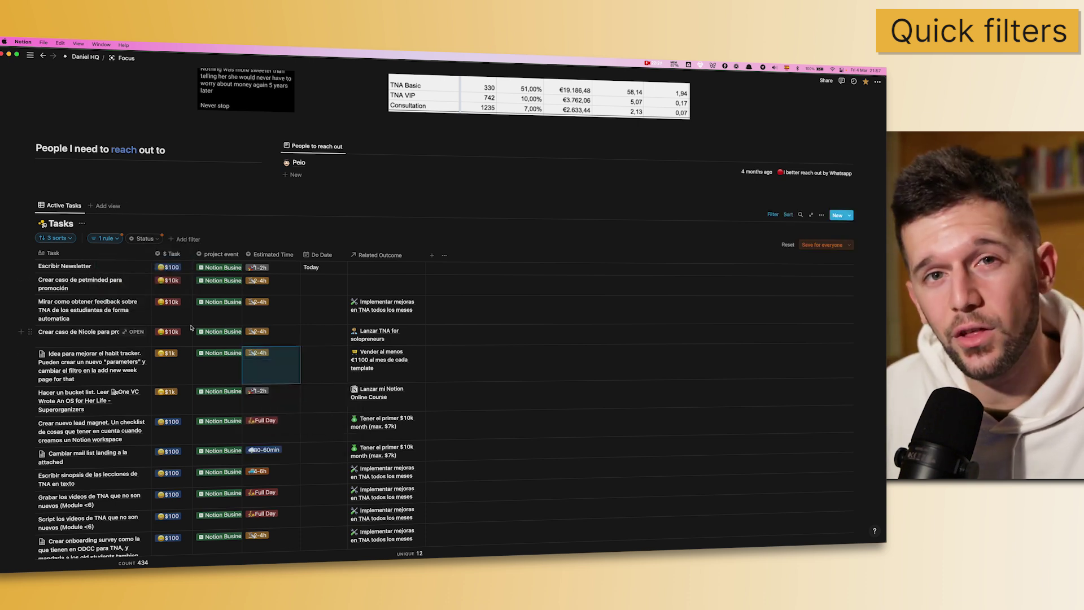
left_click(143, 238)
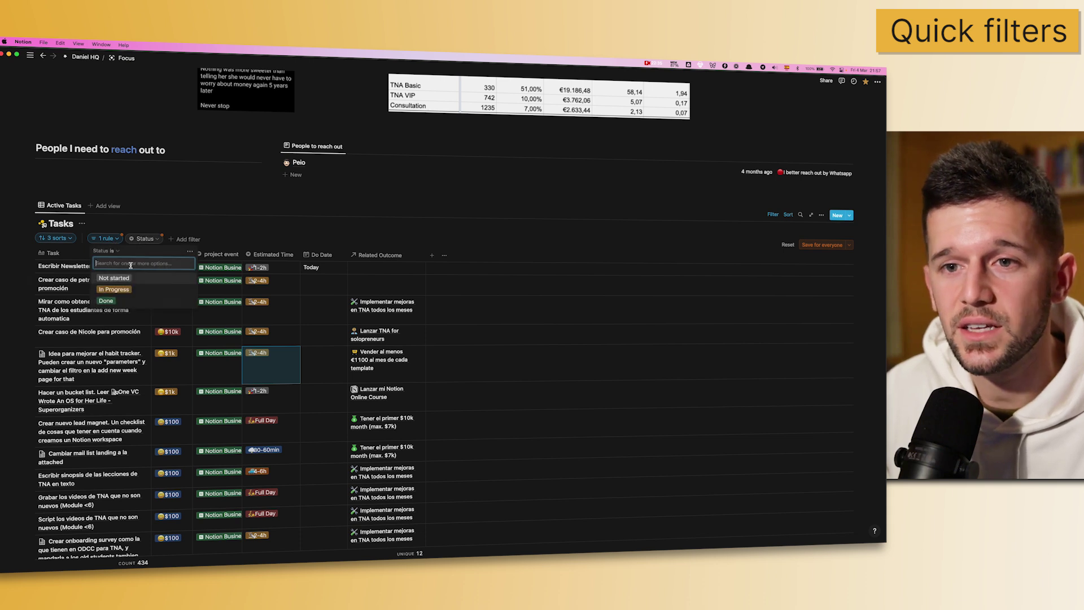
left_click(129, 278)
left_click(261, 281)
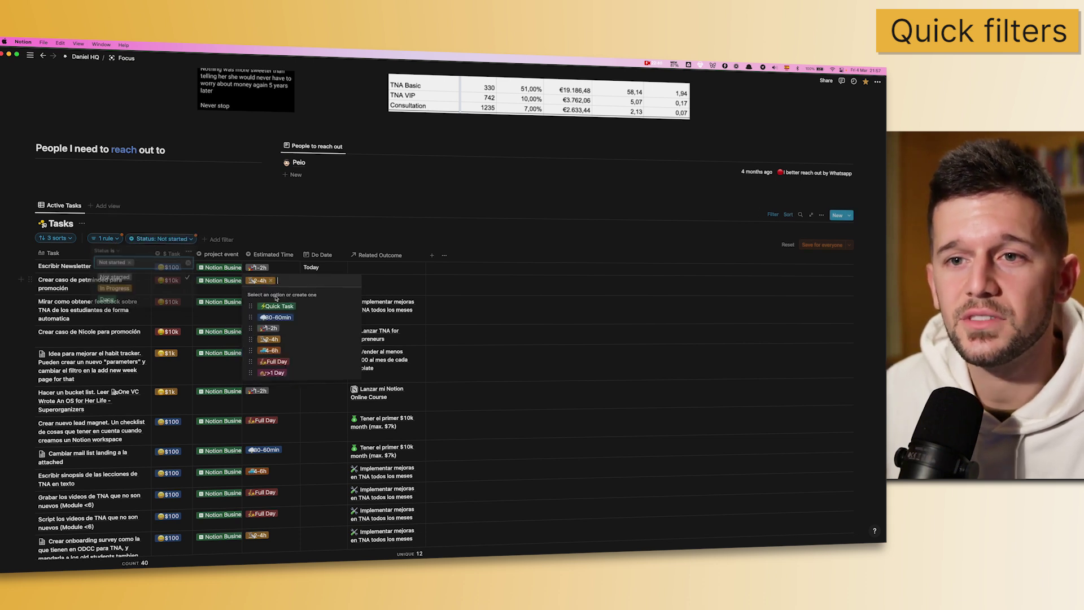
key("Escape")
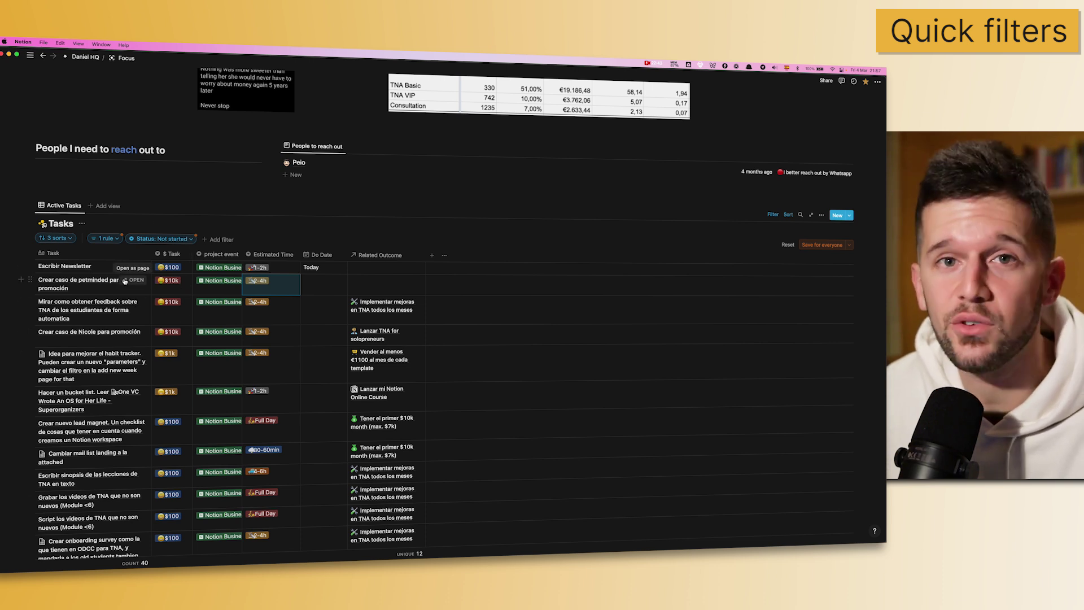
Step: Save the filtered table as a new view named 'Not started'
left_click(851, 244)
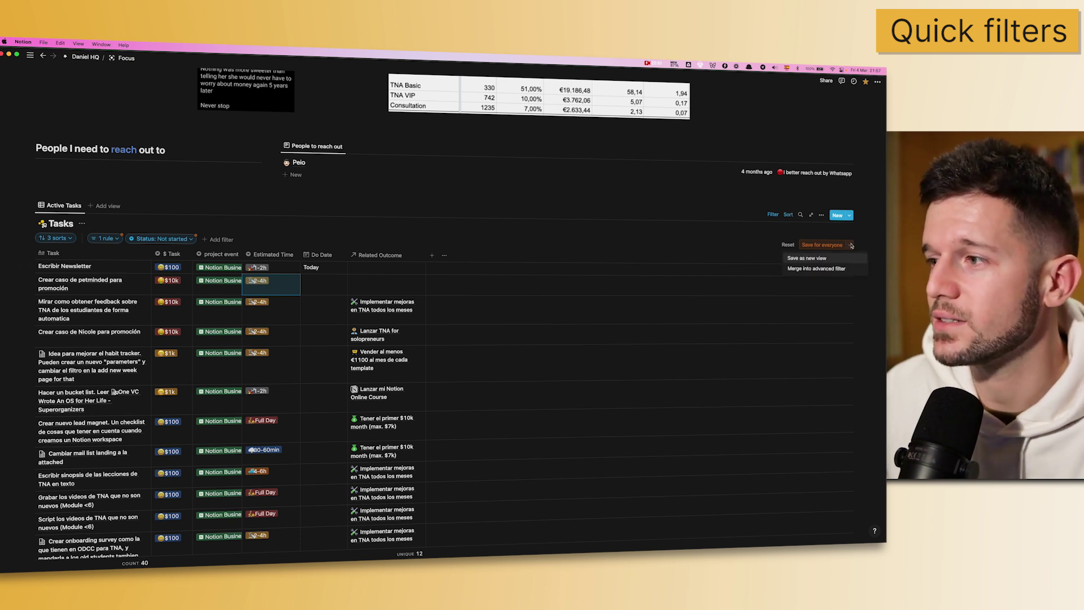
left_click(814, 259)
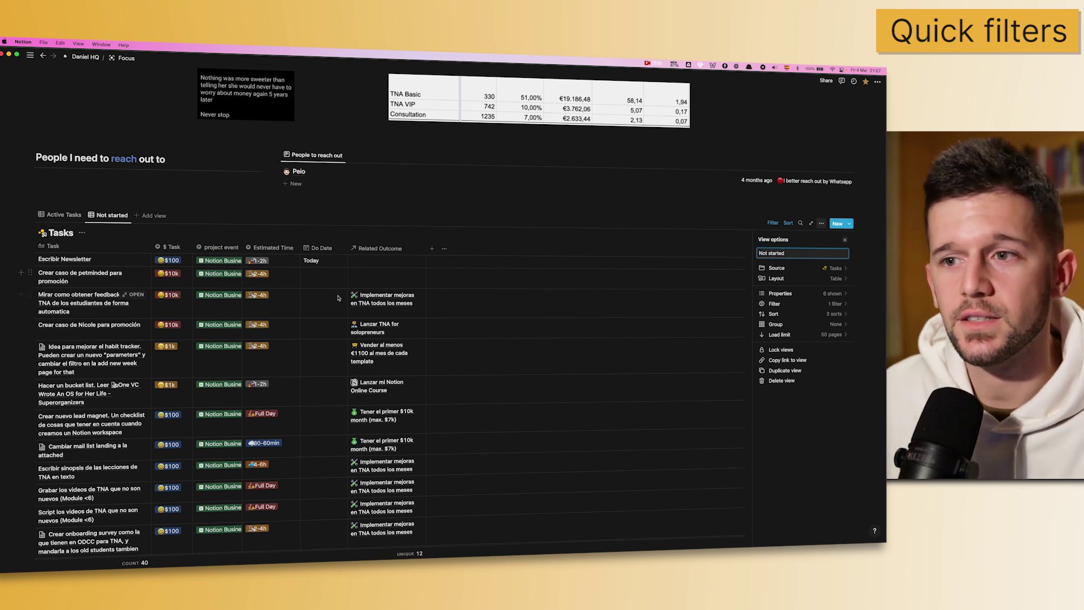
left_click(331, 298)
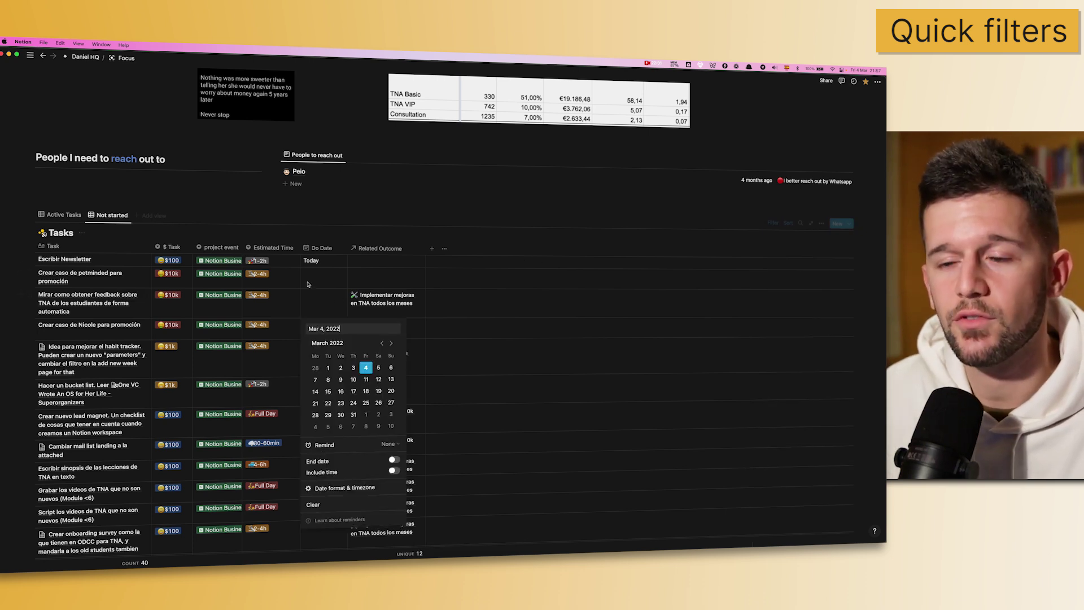
key("Escape")
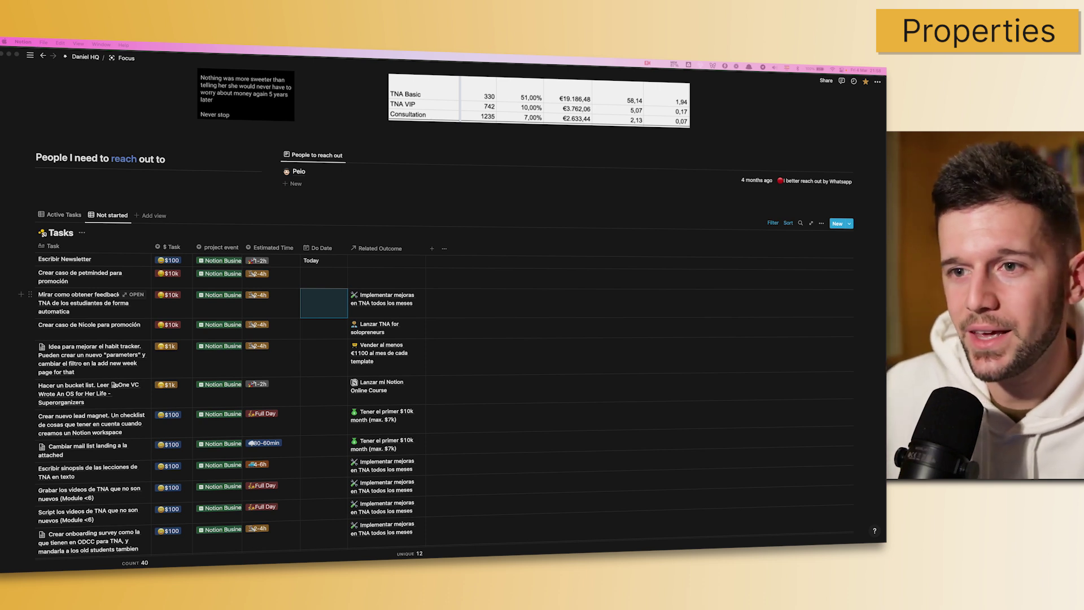
Step: Preview the Escribir Newsletter task with all its properties expanded
mouse_move(30, 54)
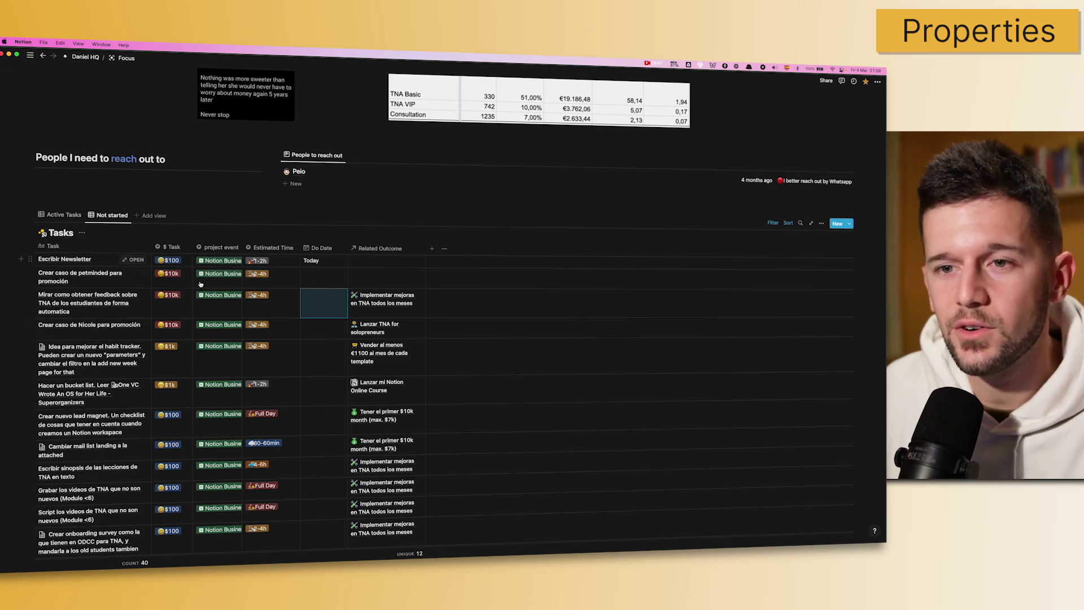
left_click(133, 260)
left_click(356, 247)
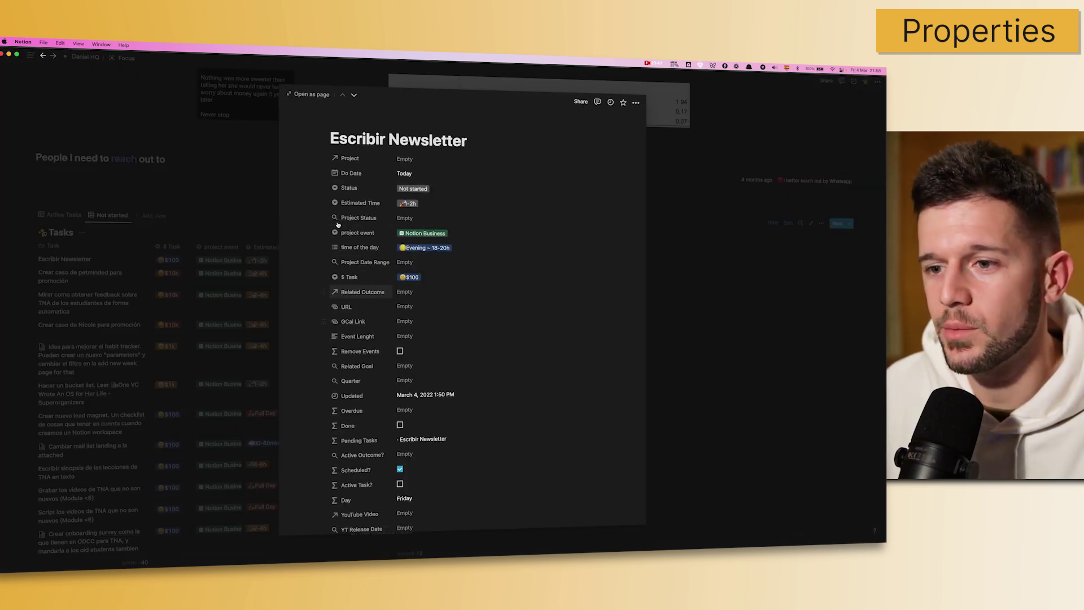
scroll(451, 282, "down", 5)
key("Escape")
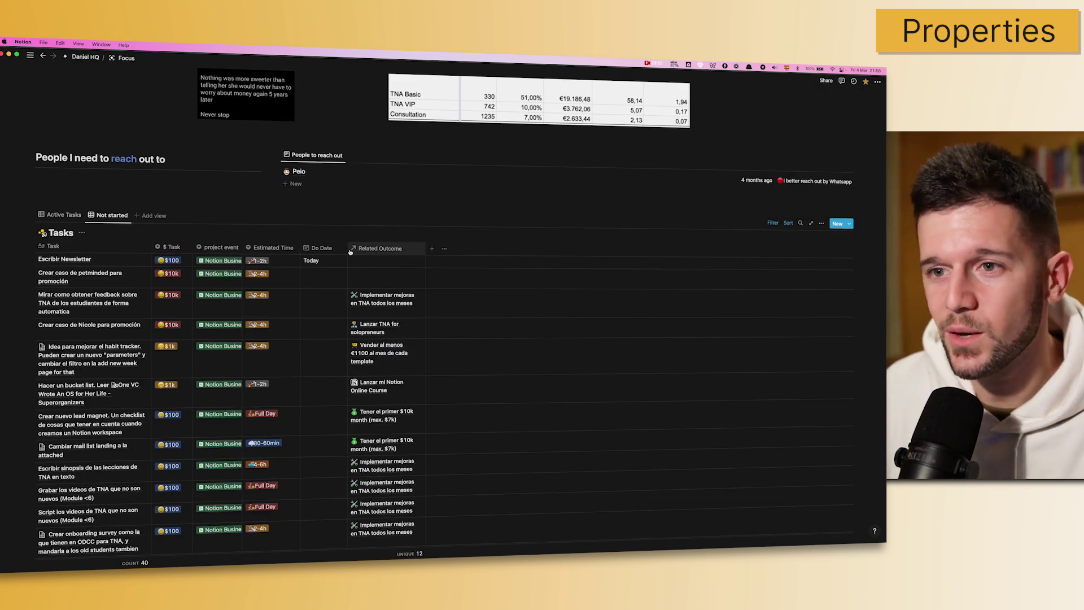
Step: Search the view's properties for 'sta' and show Status as a column
left_click(821, 223)
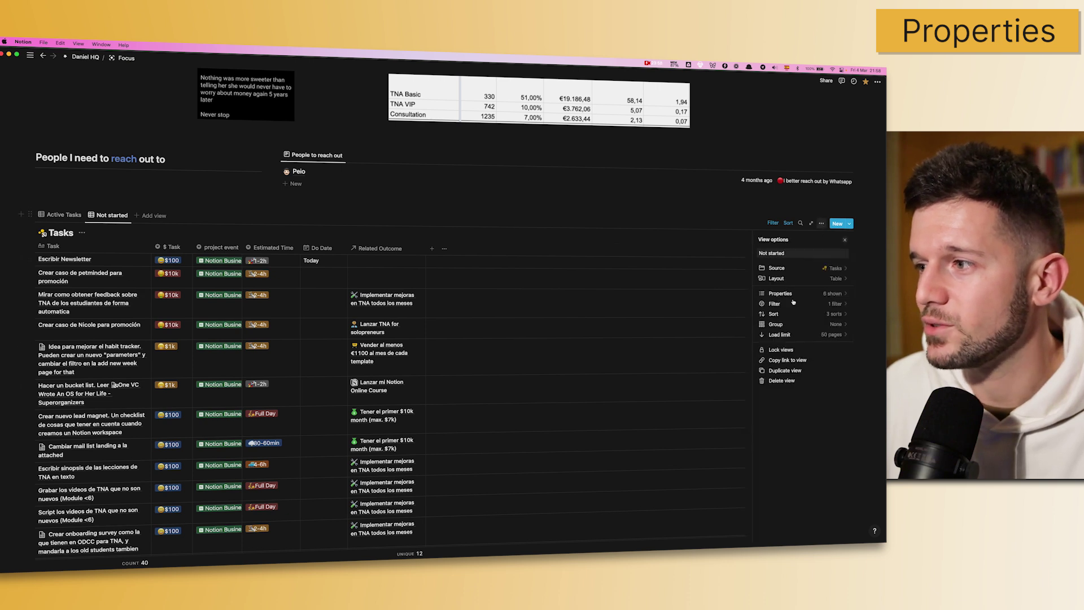
left_click(790, 294)
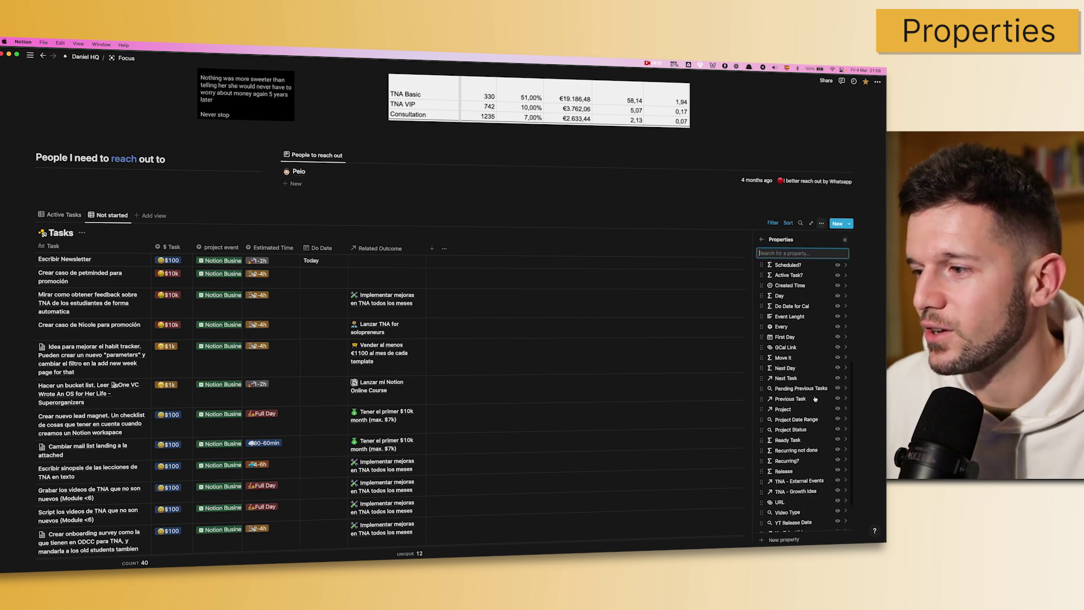
scroll(814, 399, "down", 1)
scroll(807, 383, "up", 5)
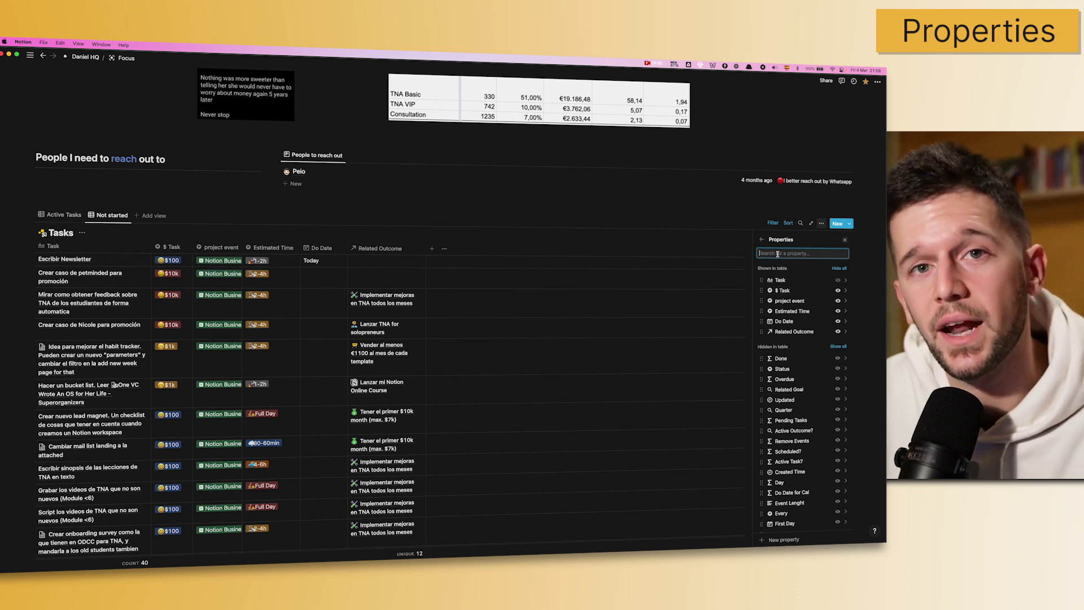
type("sta")
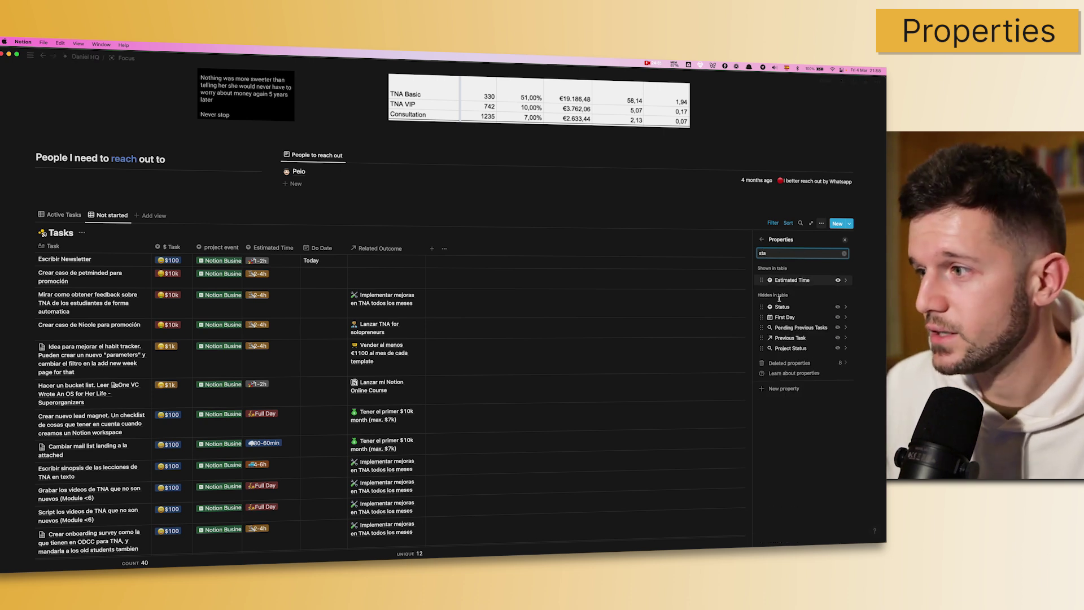
left_click(839, 308)
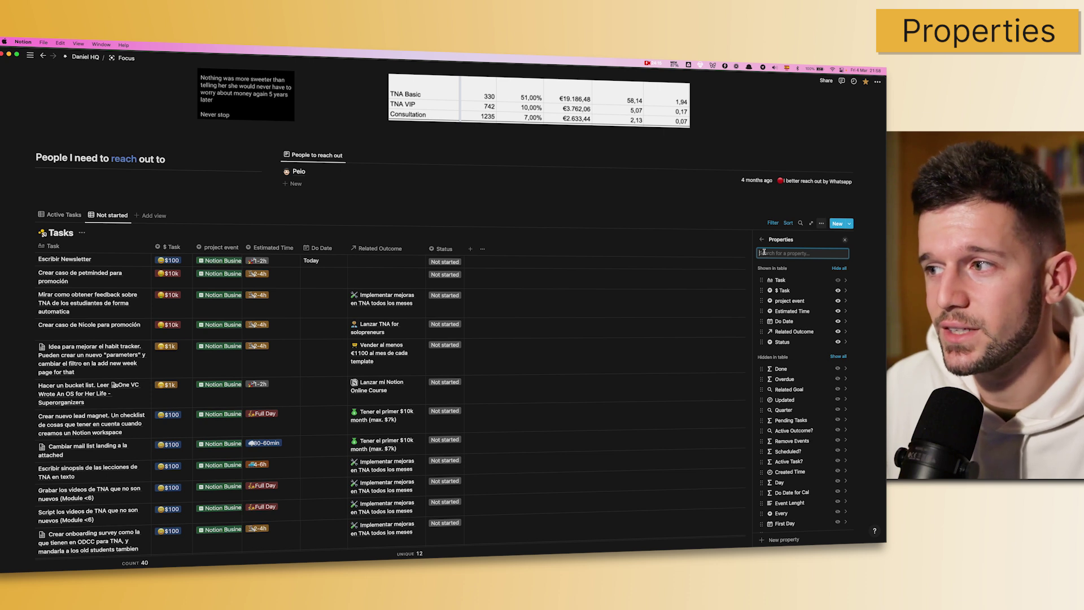
left_click(386, 278)
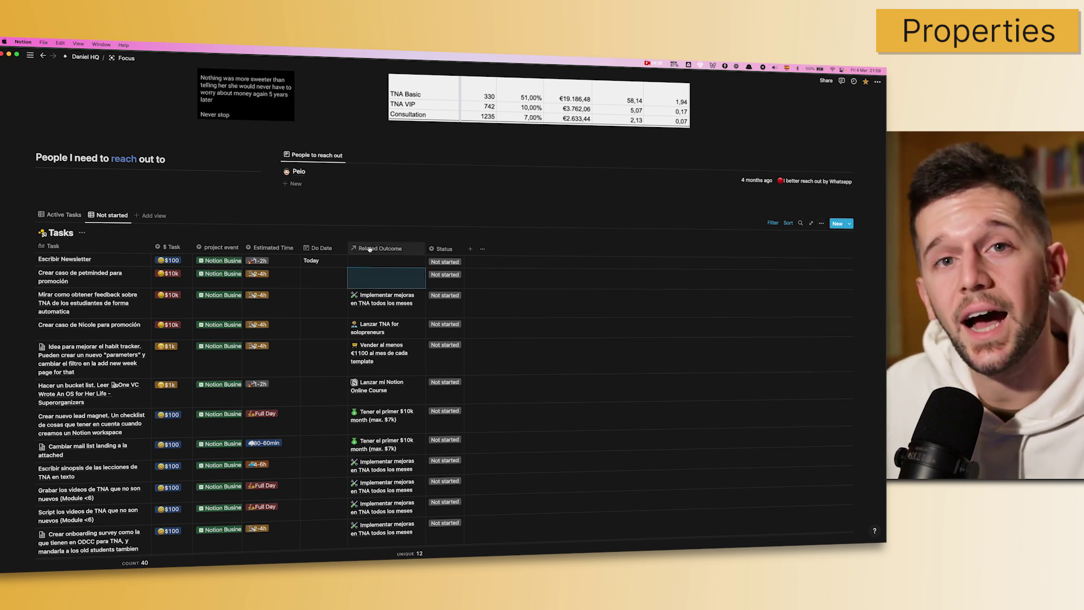
Step: Recheck the view's property list, then add a new property column after Status
left_click(483, 250)
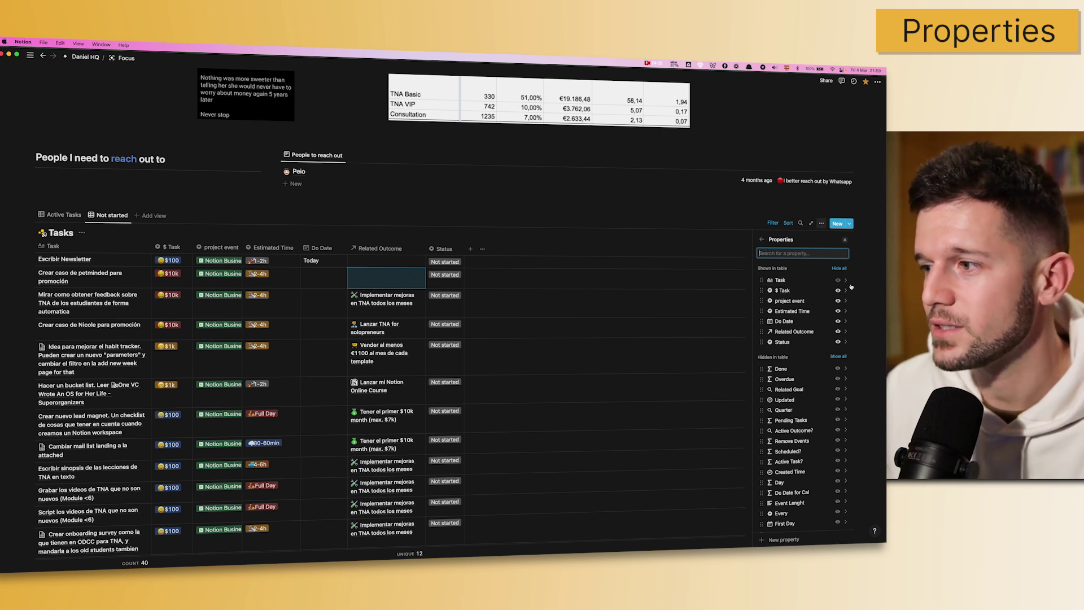
key("Escape")
left_click(821, 224)
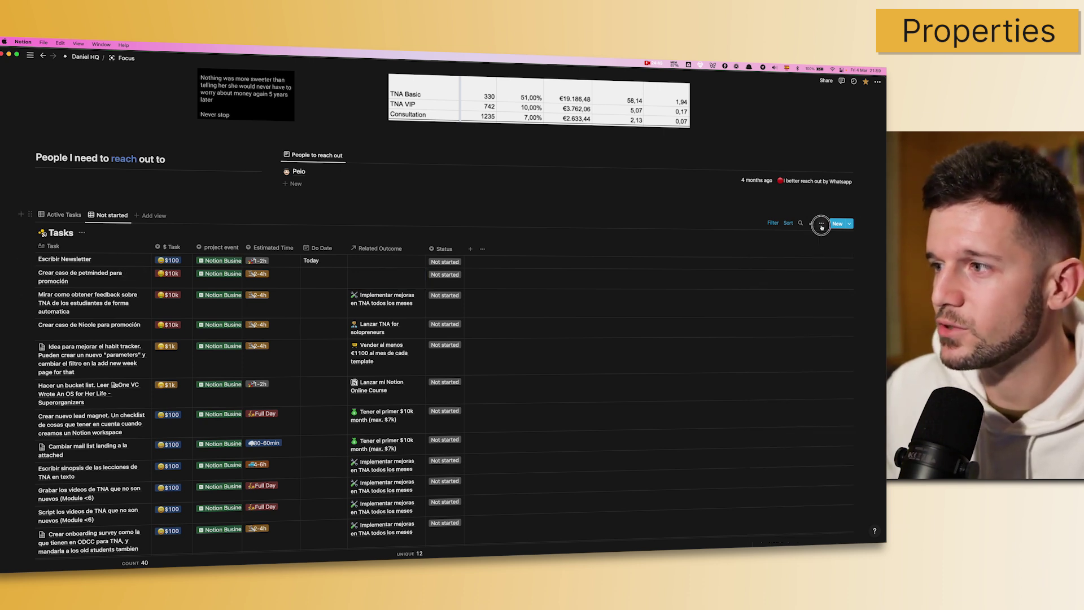
left_click(802, 280)
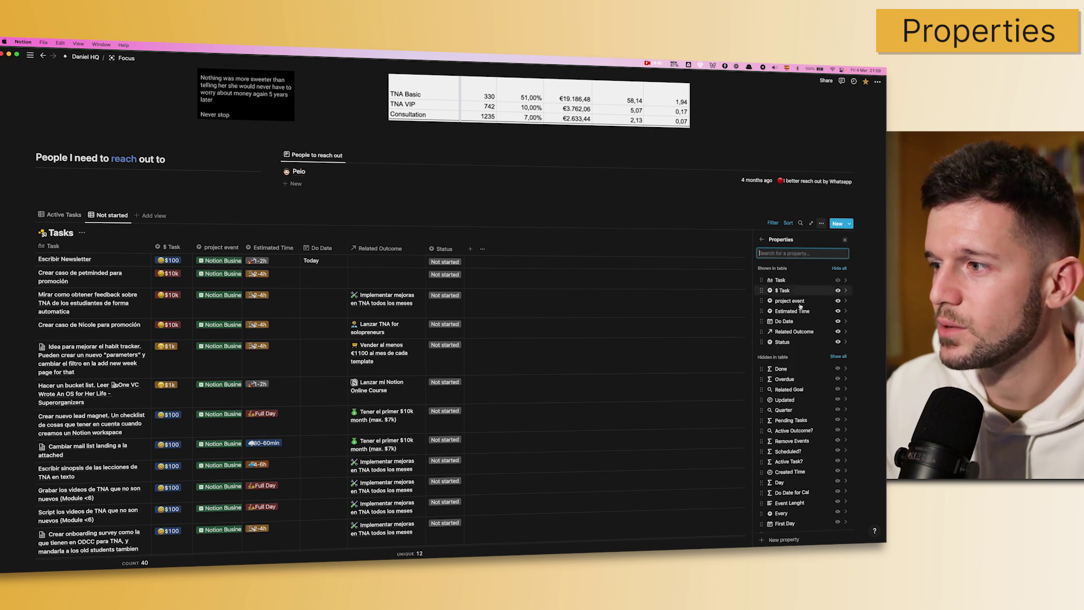
left_click(845, 242)
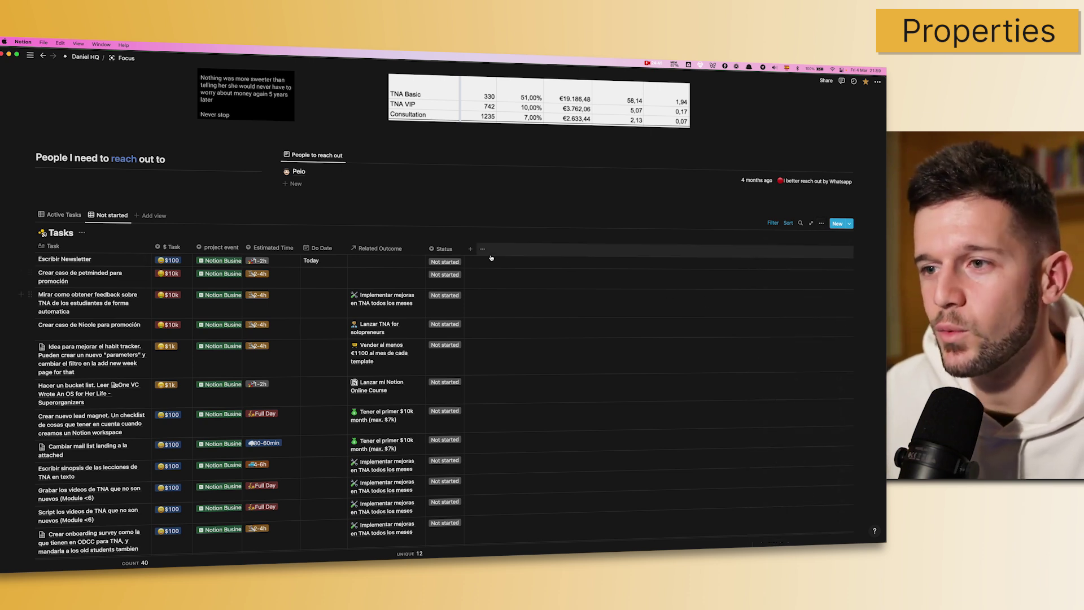
left_click(470, 248)
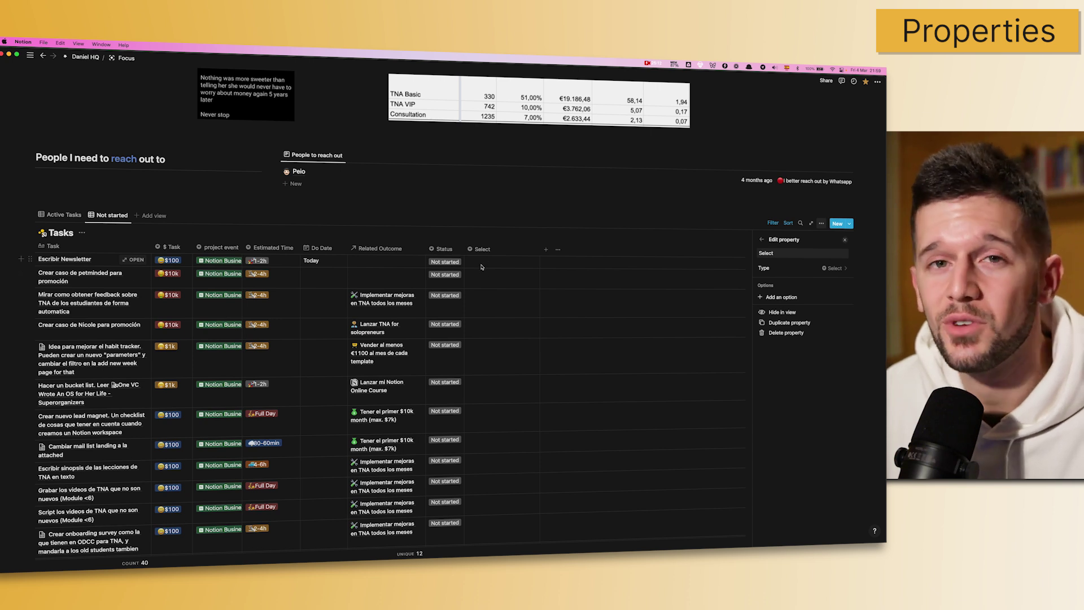
Step: Create the Select option 'this' and apply it to the first two tasks
left_click(480, 263)
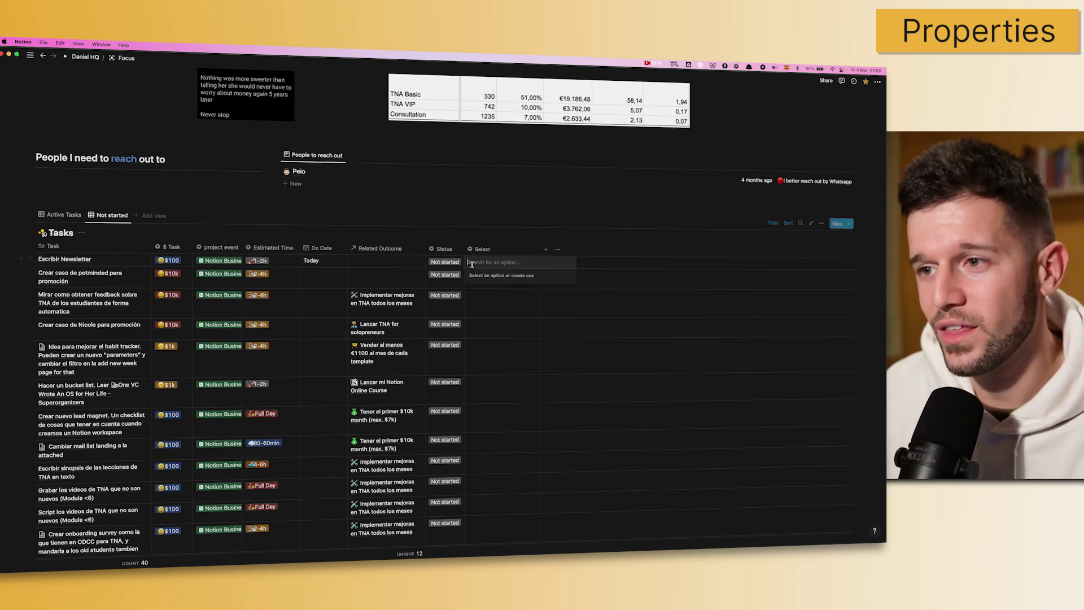
scroll(493, 253, "down", 1)
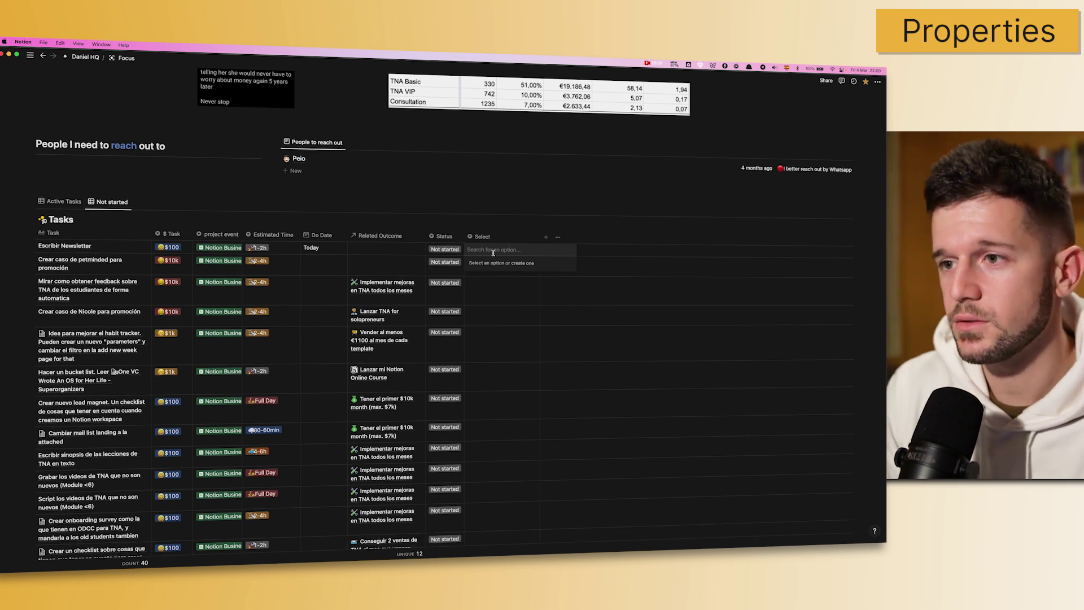
type("this")
key("Return")
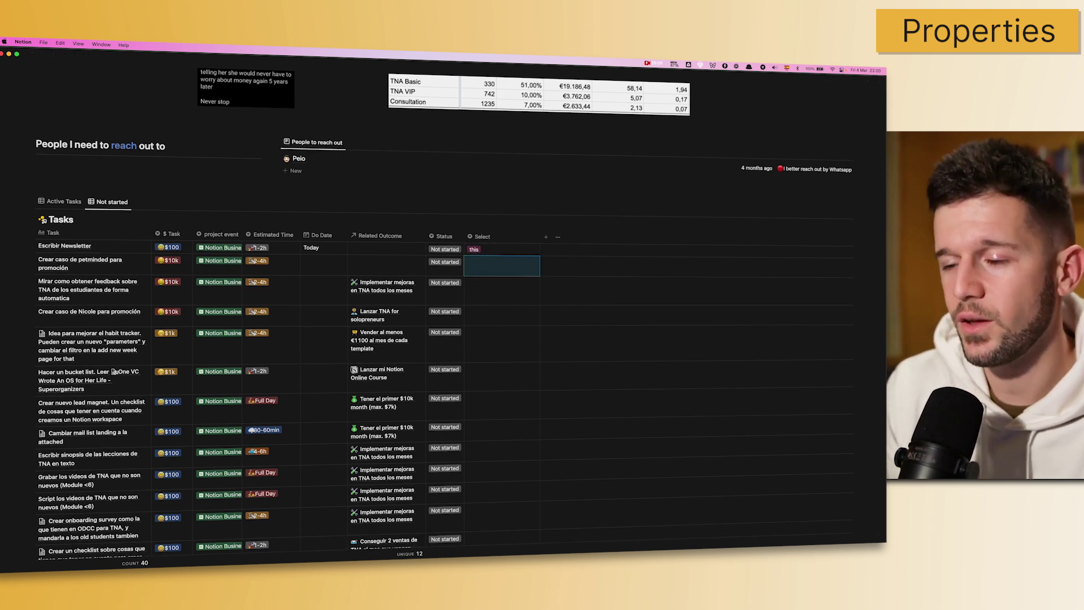
key("Return")
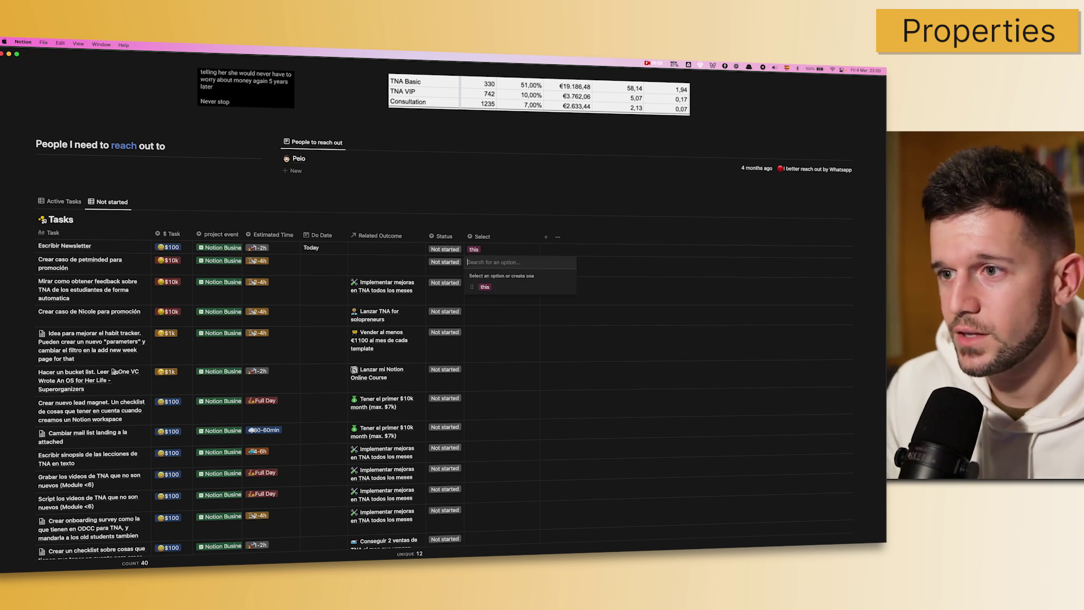
key("Return")
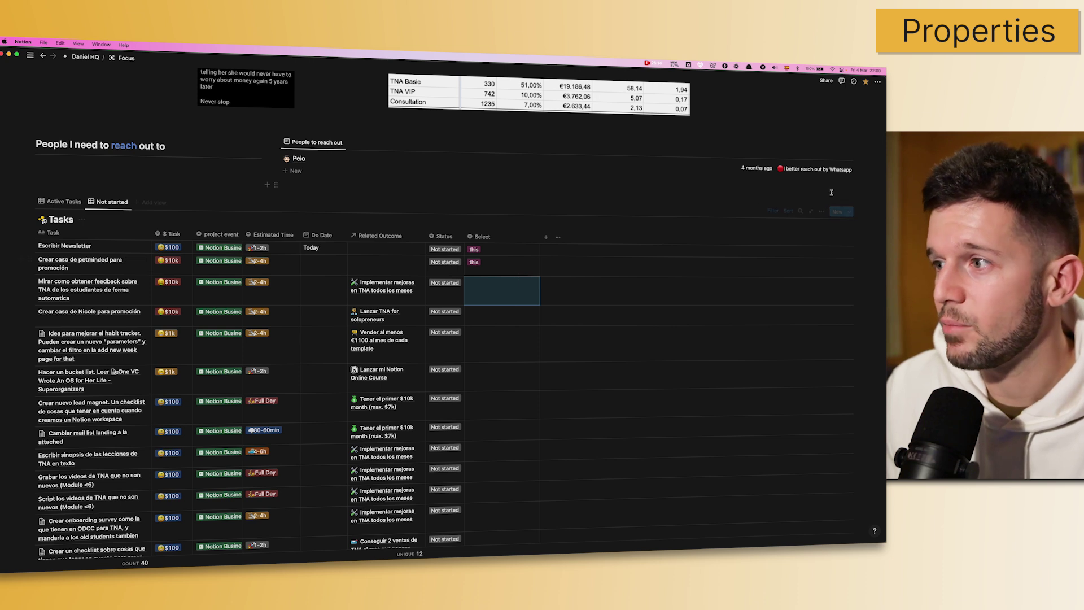
Step: Edit the Select property and add the options and, we, can
left_click(483, 236)
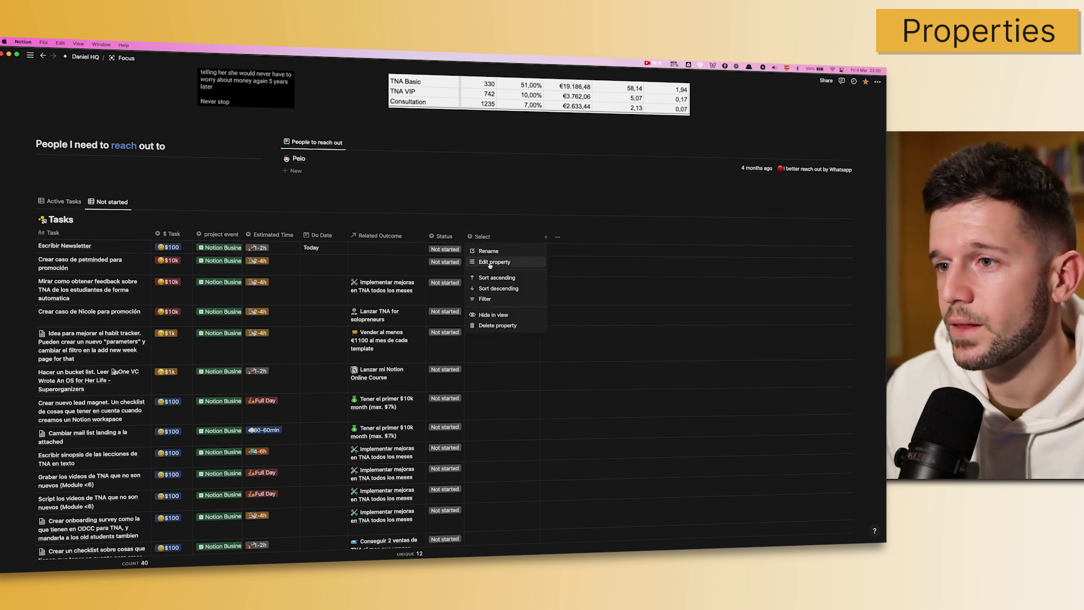
left_click(497, 262)
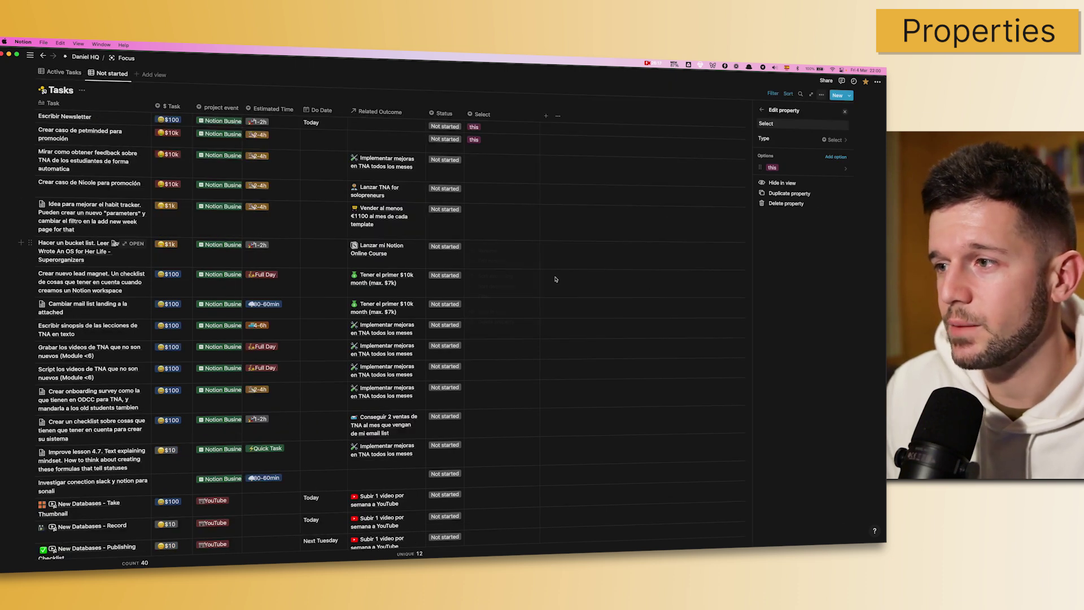
left_click(831, 159)
type("and")
key("Return")
type("we")
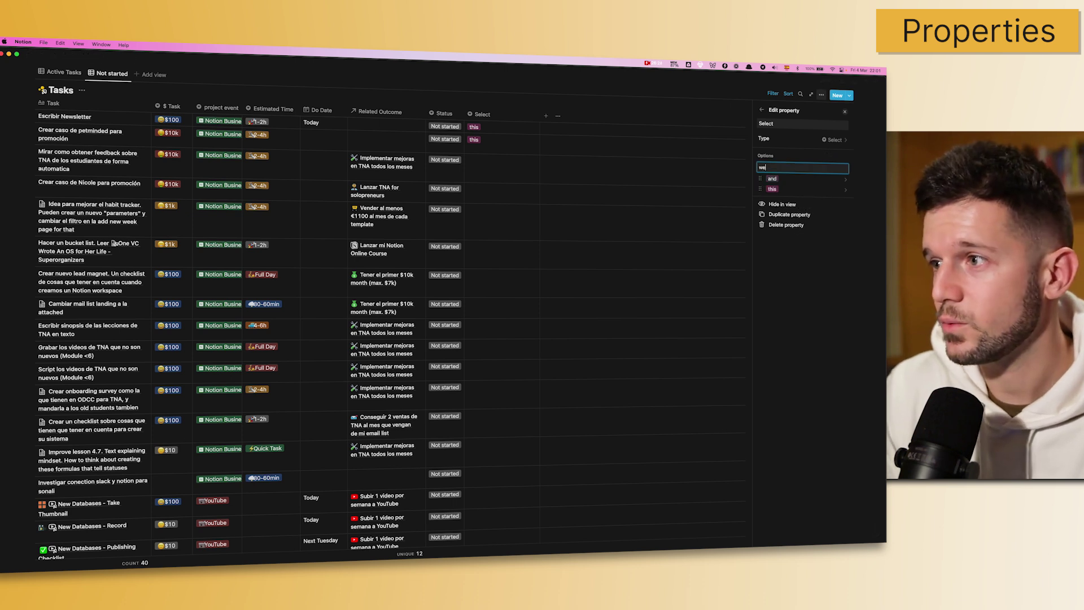
key("Return")
type("can")
key("Return")
Step: Add the options create, all, of, them and like, dismissing the duplicate-option warning
type("create")
key("Return")
type("a")
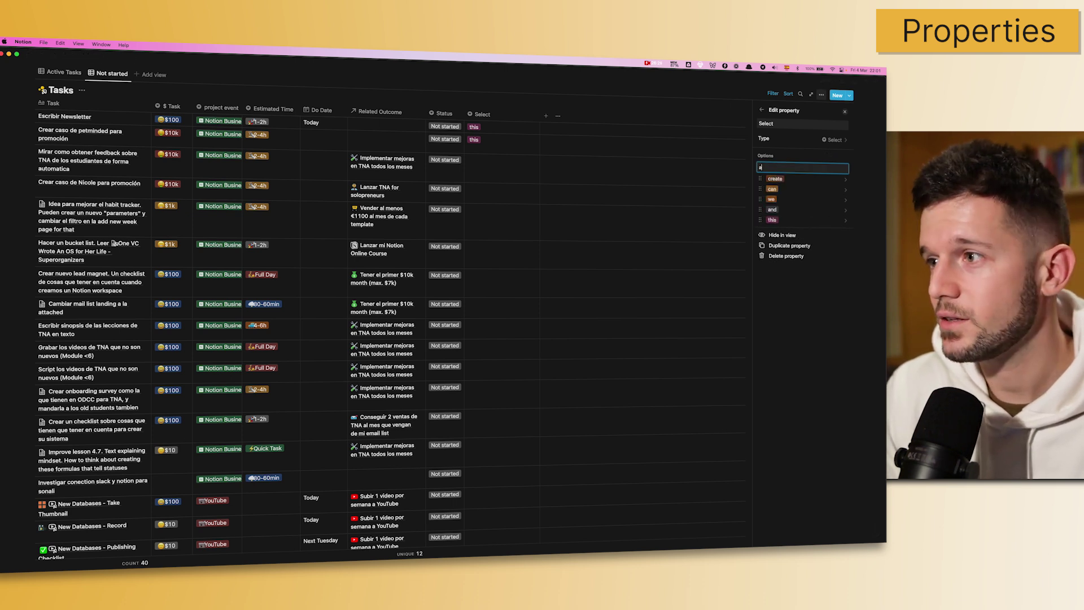
type("ll")
key("Return")
type("of")
key("Return")
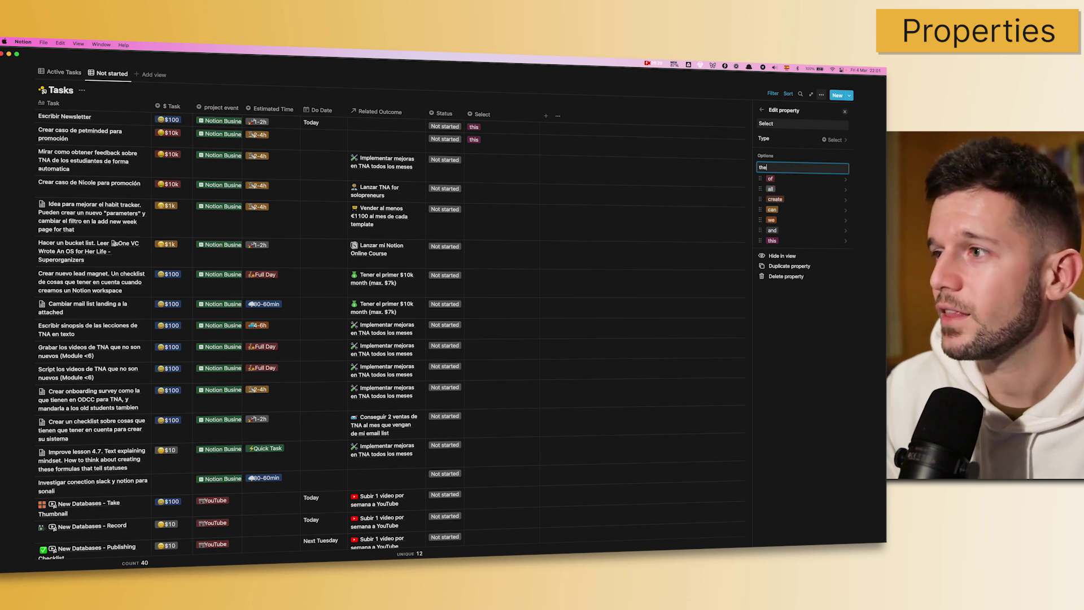
type("them")
key("Return")
type("like")
key("Return")
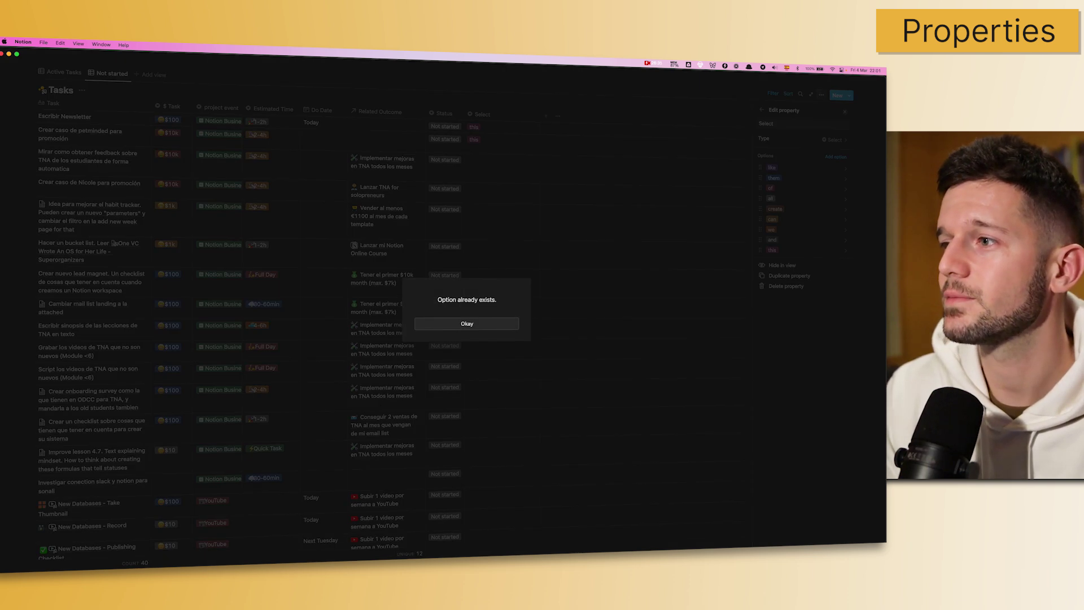
left_click(462, 325)
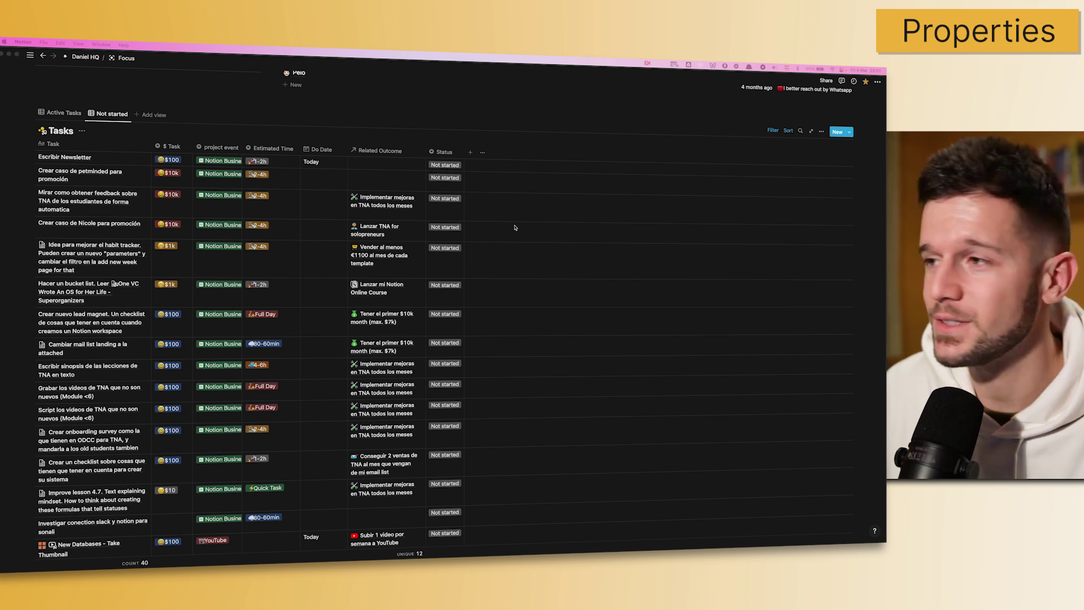
Step: Review the Deleted properties list in the Tasks view settings, then return to the property list
left_click(822, 131)
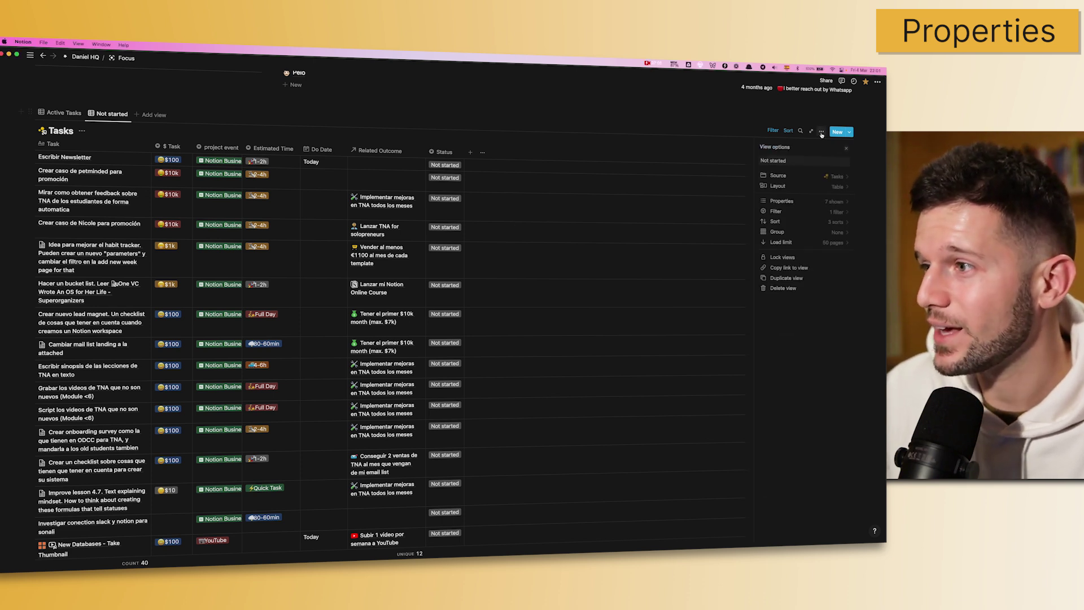
left_click(778, 201)
scroll(801, 411, "down", 5)
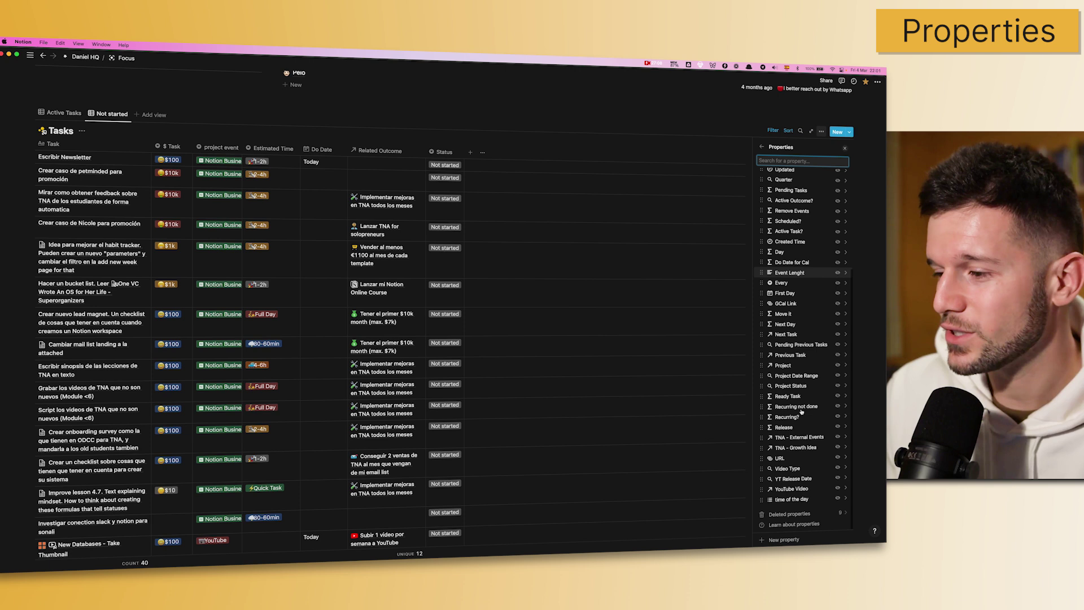
left_click(784, 513)
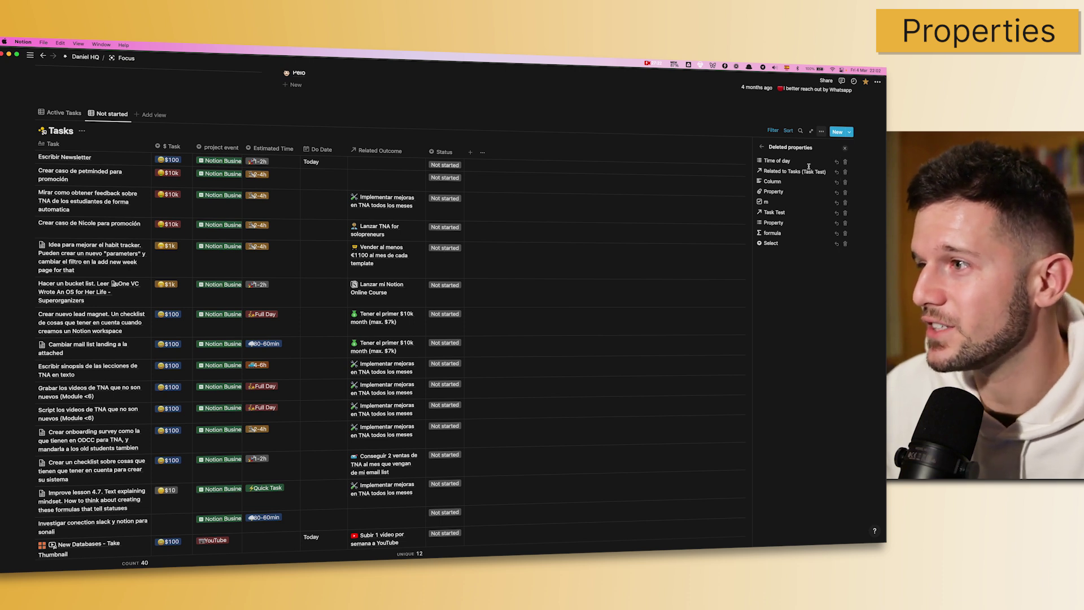
left_click(762, 148)
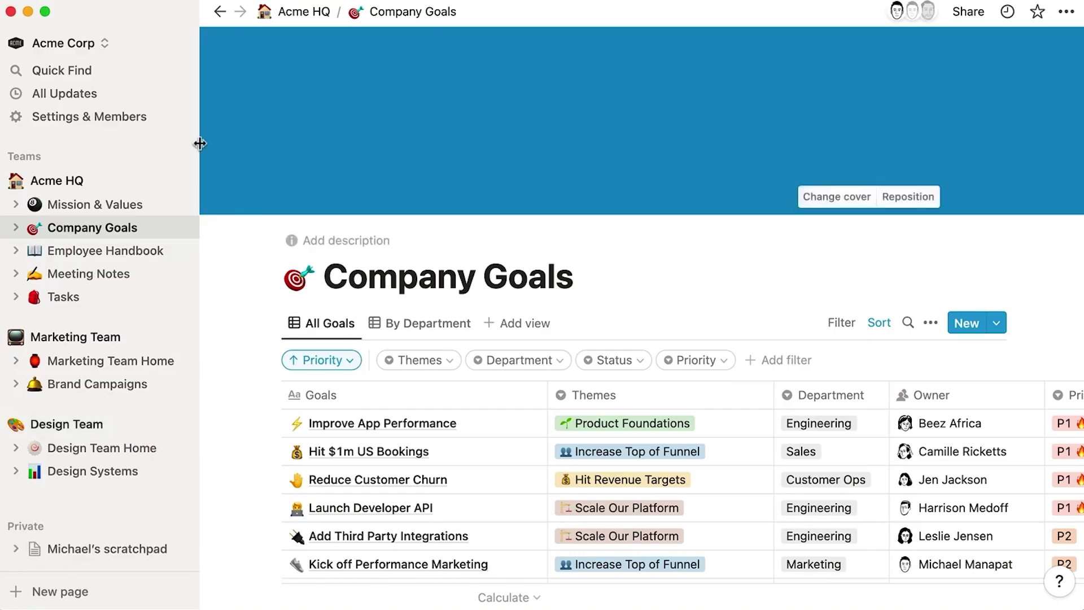
Step: Start a new team named Acme World 2022, pick its logo and make it open
left_click(178, 156)
type("Acme W")
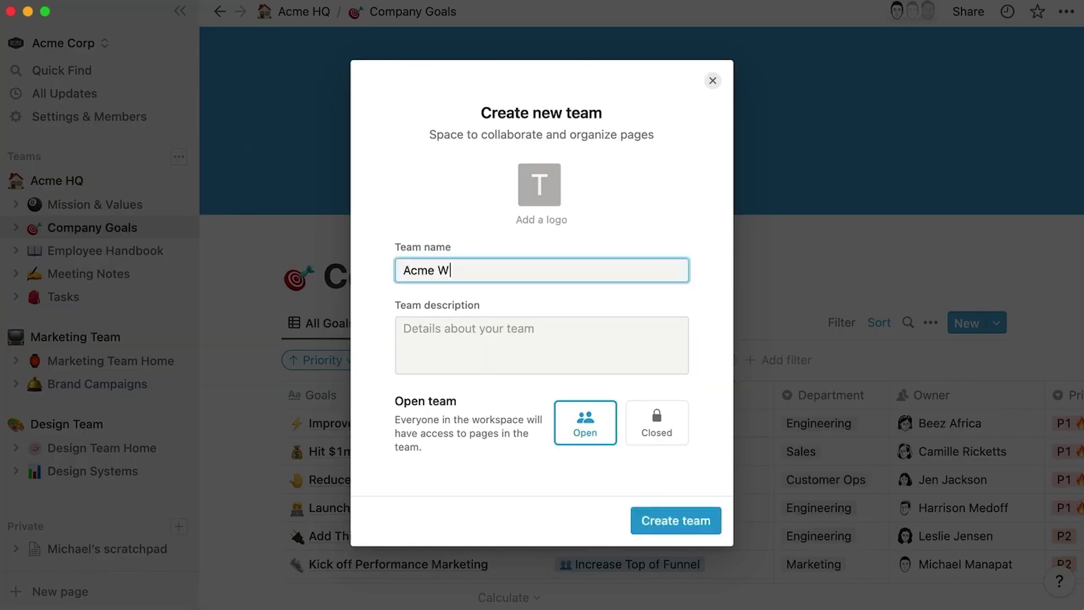
left_click(540, 186)
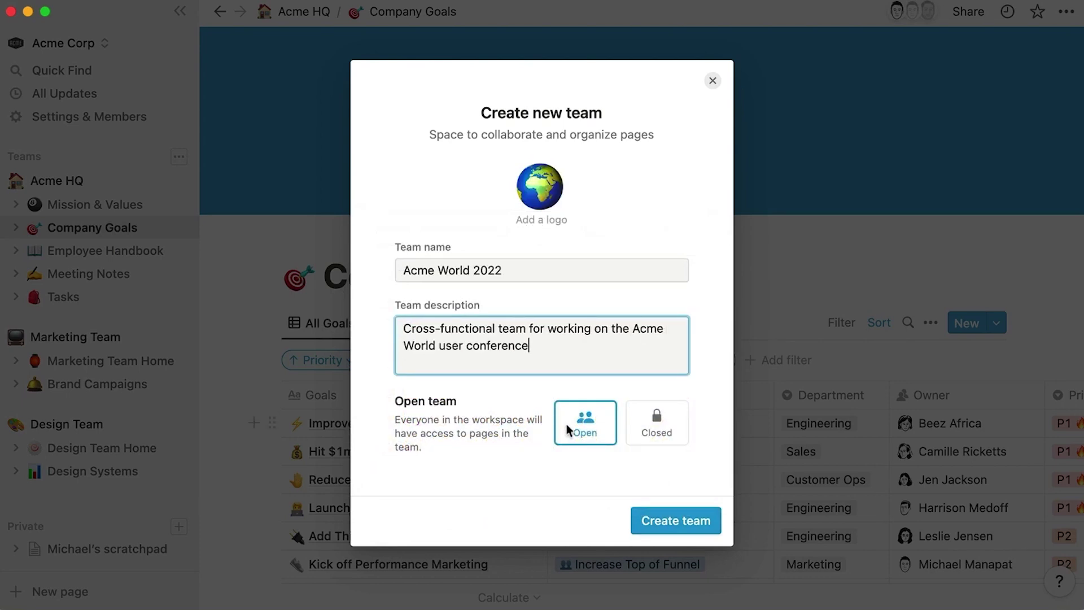
left_click(666, 427)
left_click(585, 423)
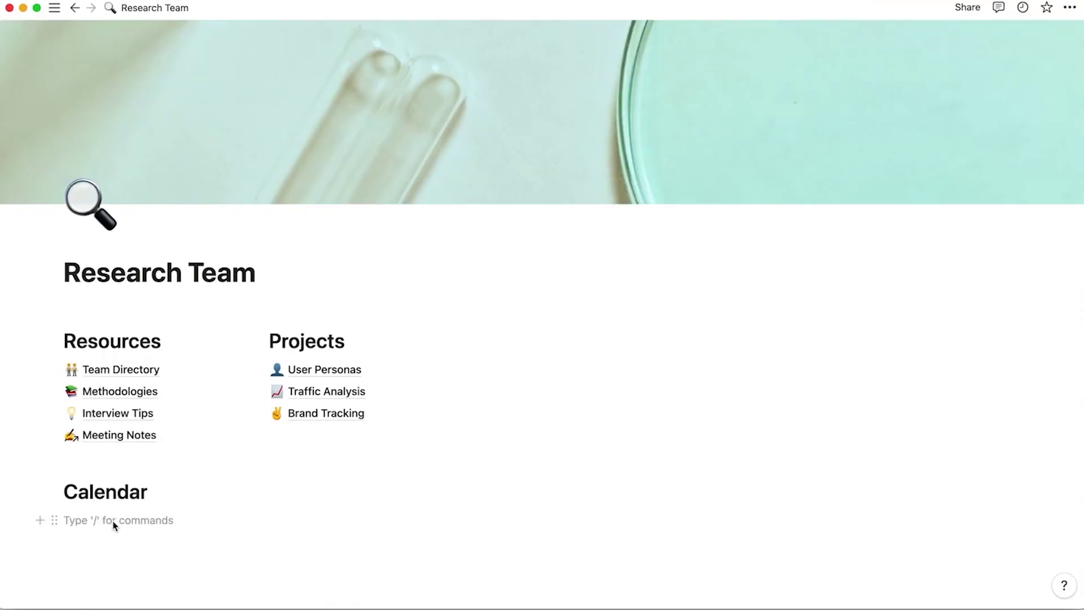
Step: Confirm the Interview title filter in the Meeting Notes list
scroll(541, 339, "down", 9)
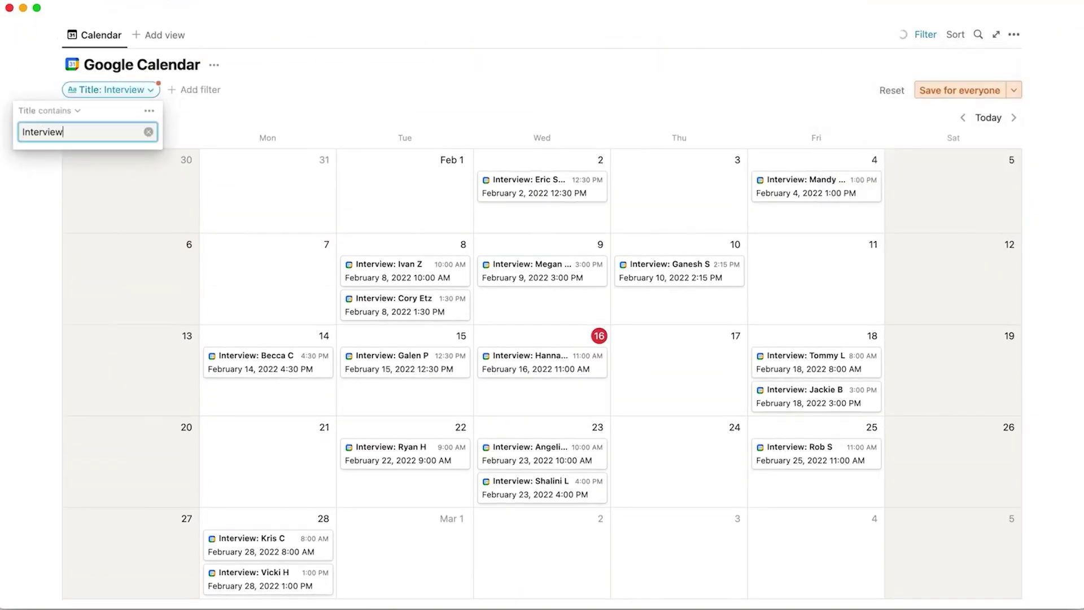
key("Escape")
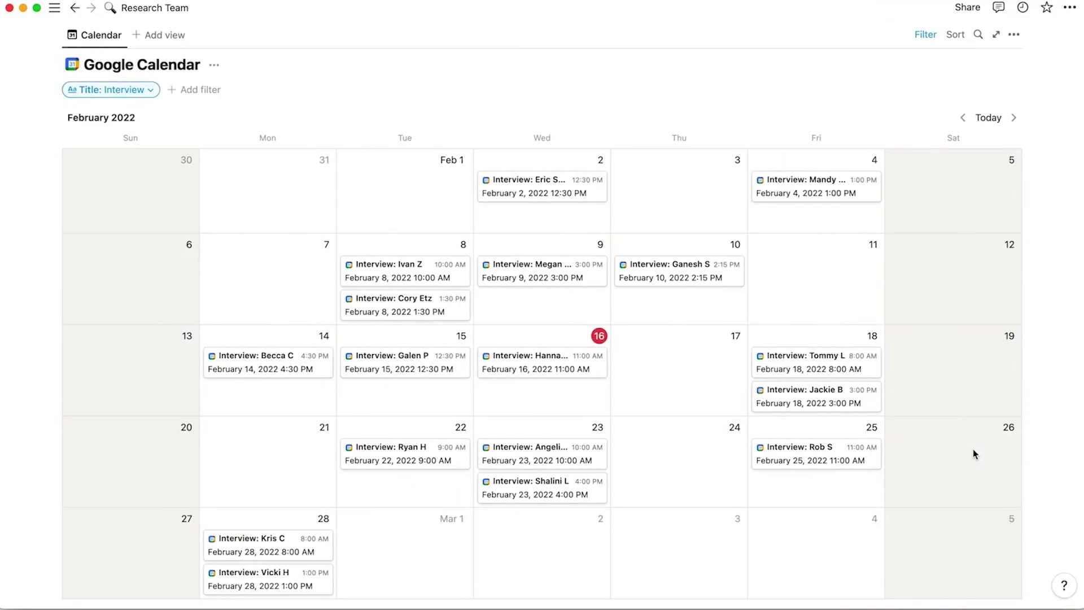
scroll(973, 448, "up", 4)
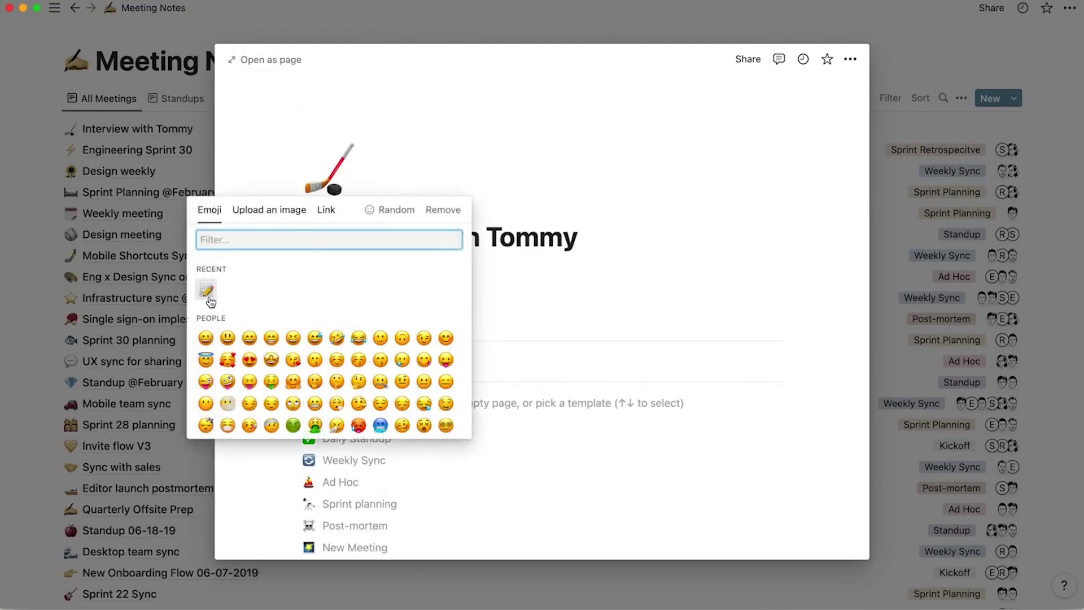